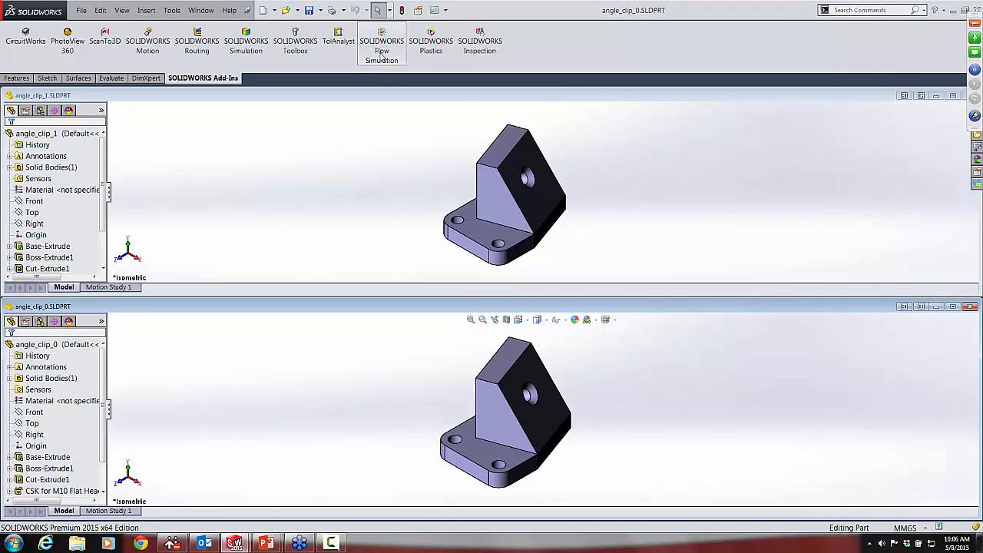
Run a feature comparison using angle_clip_0.SLDPRT as the reference document and angle_clip_1.SLDPRT as the modified document.
click(171, 11)
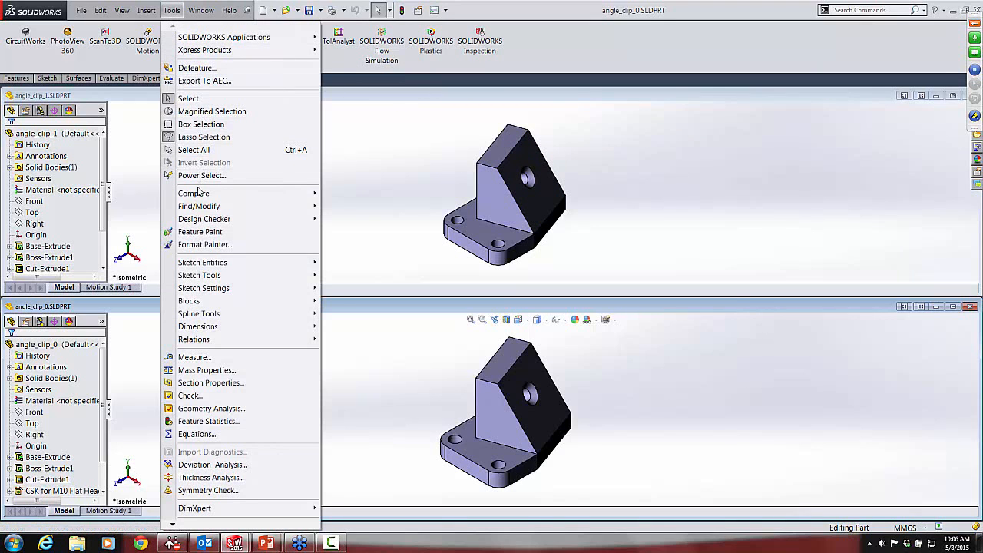
mouse_move(197, 194)
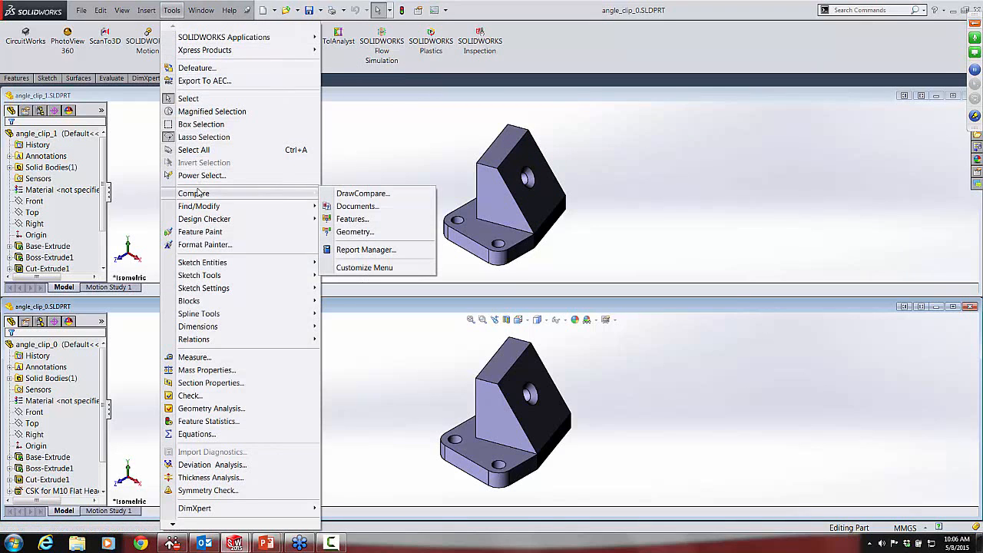
click(352, 219)
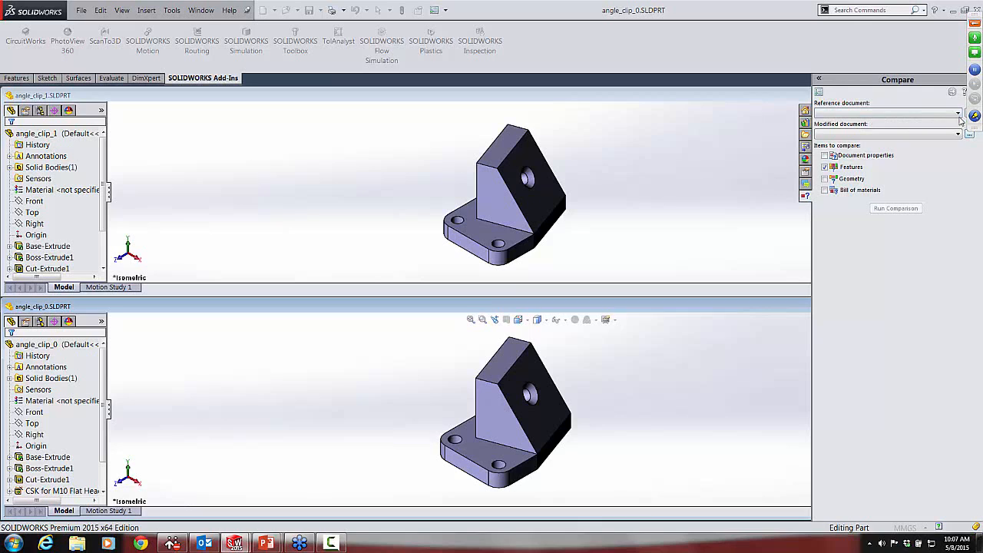
click(852, 115)
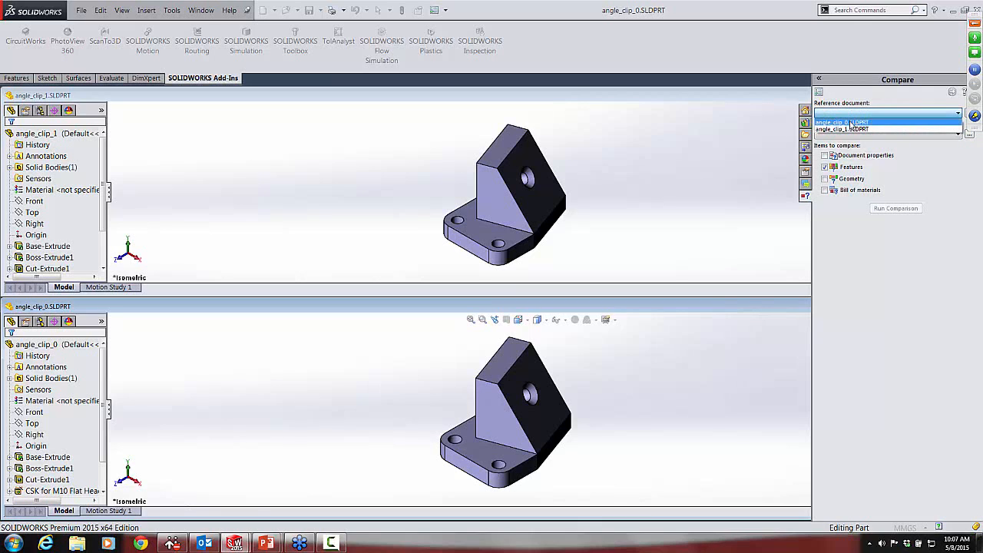
click(850, 122)
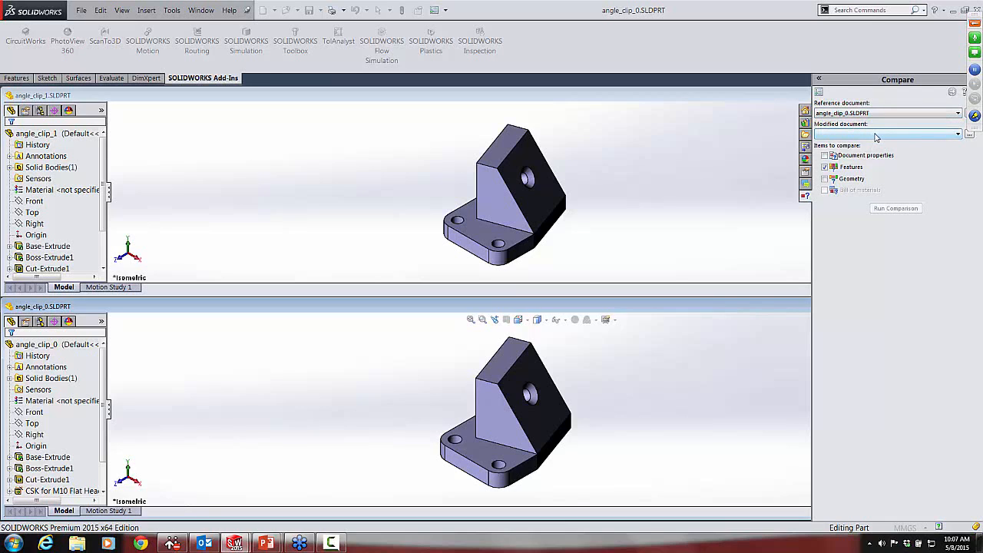
click(876, 135)
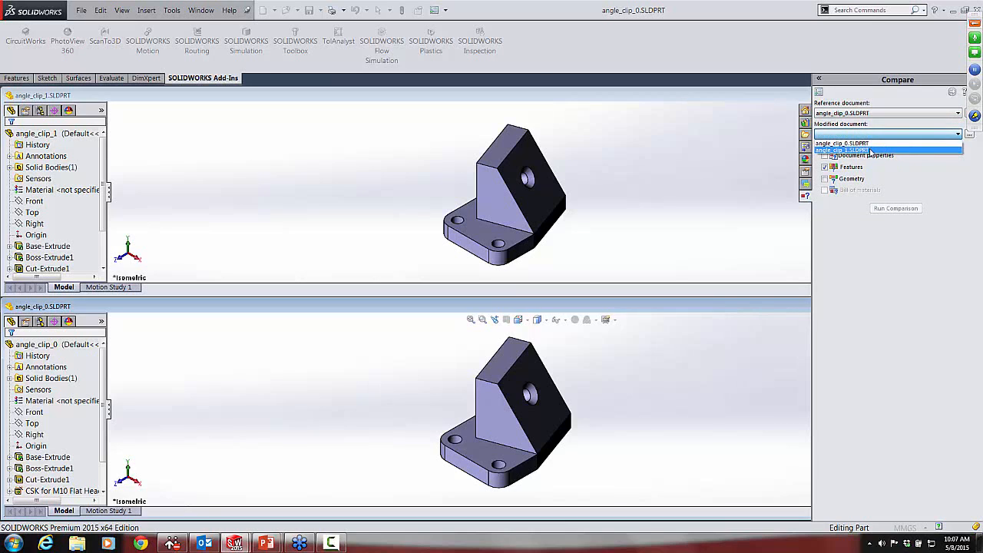
click(870, 150)
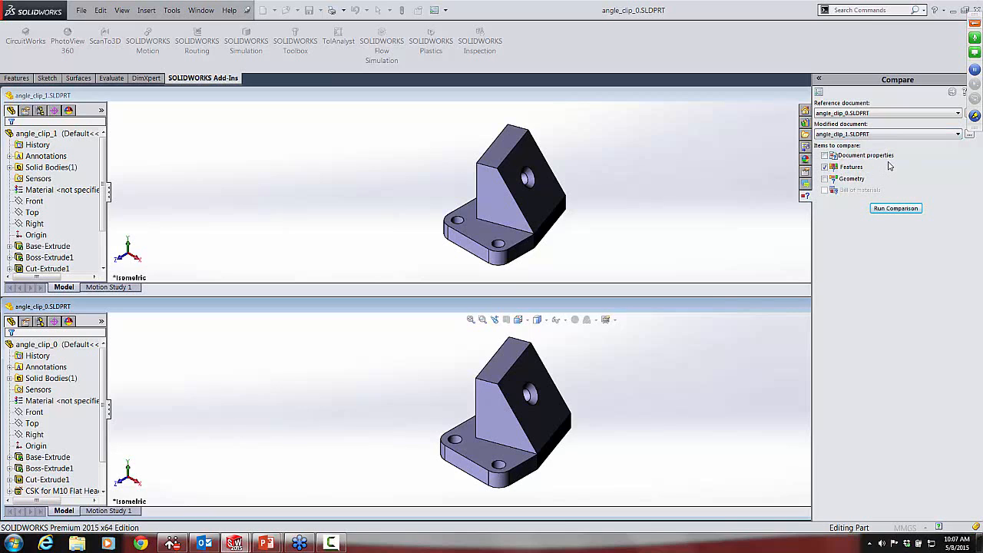
click(896, 208)
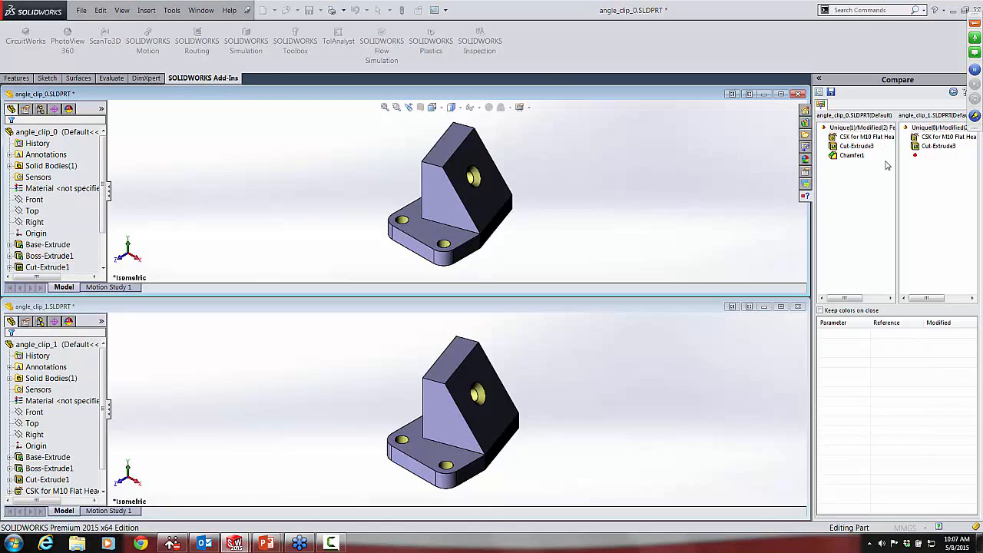
Examine the differences in the CSK for M10 Flat Head Machine Screw1 hole between the two parts, including its far side.
click(851, 137)
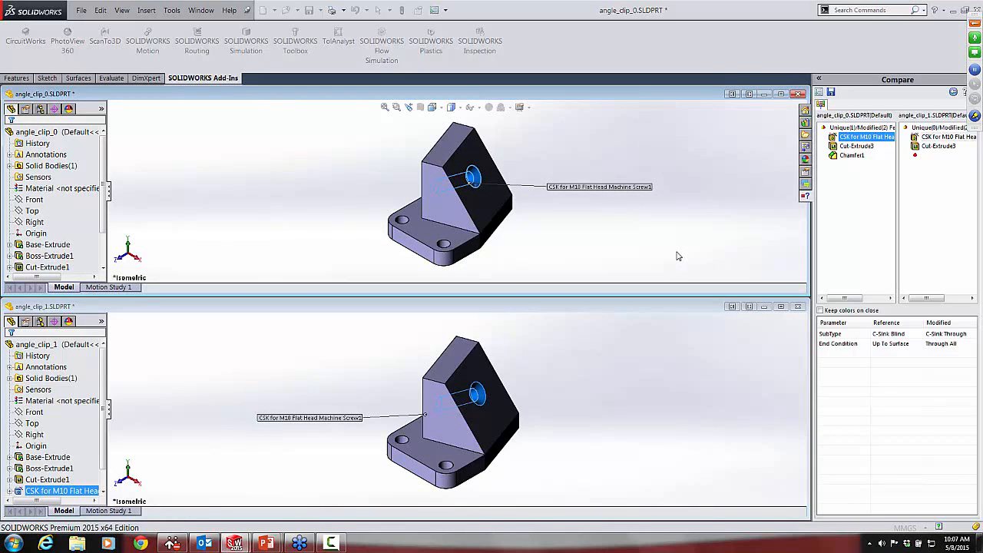
click(640, 361)
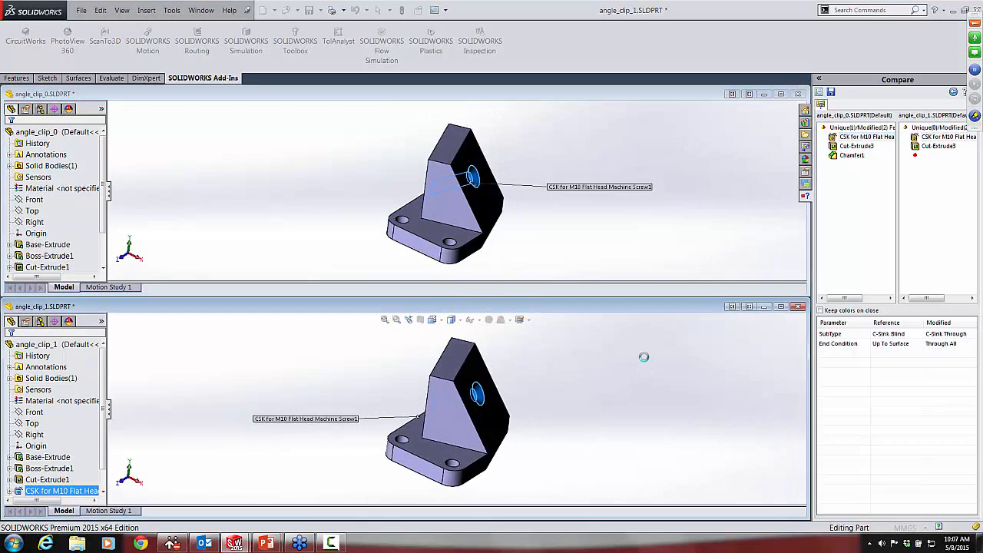
middle_drag(636, 374, 657, 383)
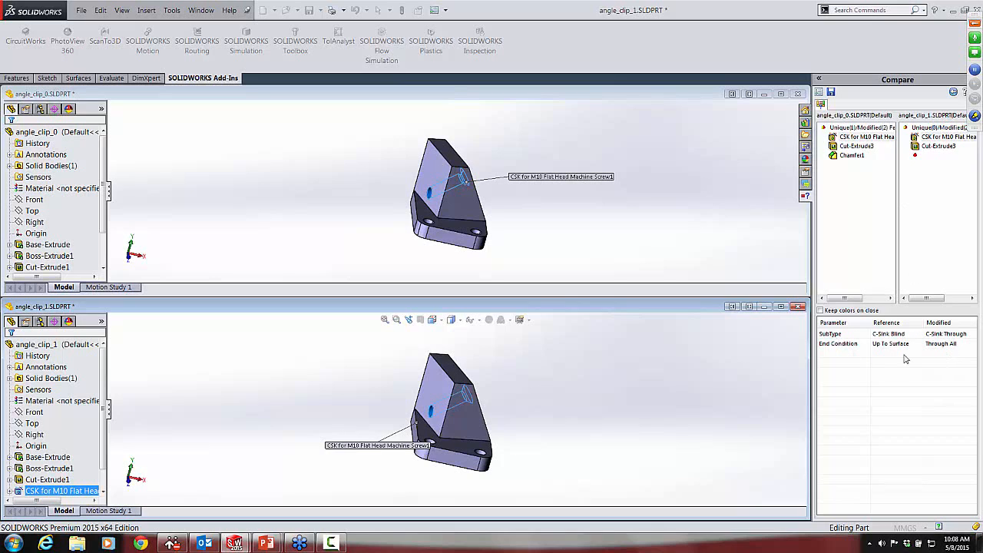
scroll(411, 419, down, 8)
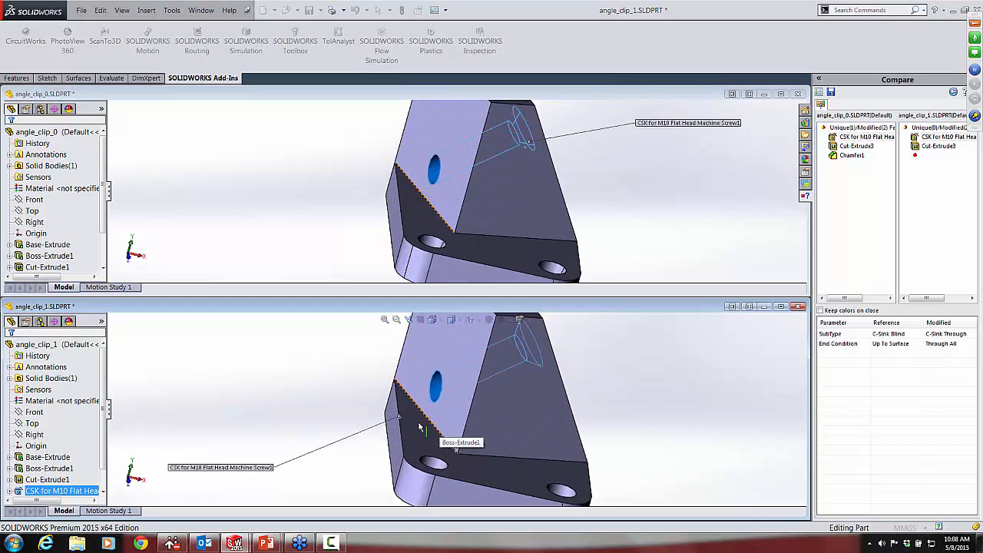
scroll(422, 411, up, 8)
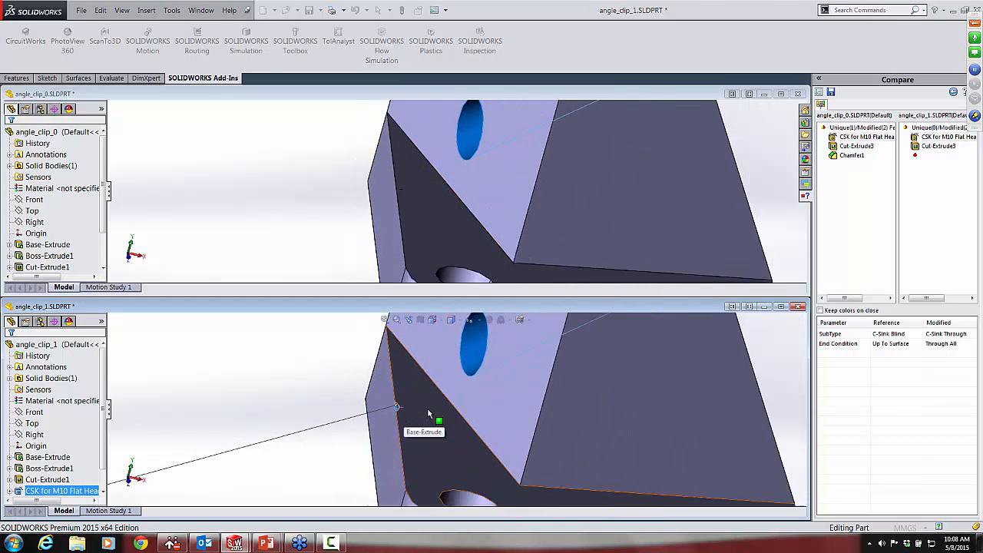
scroll(428, 413, up, 3)
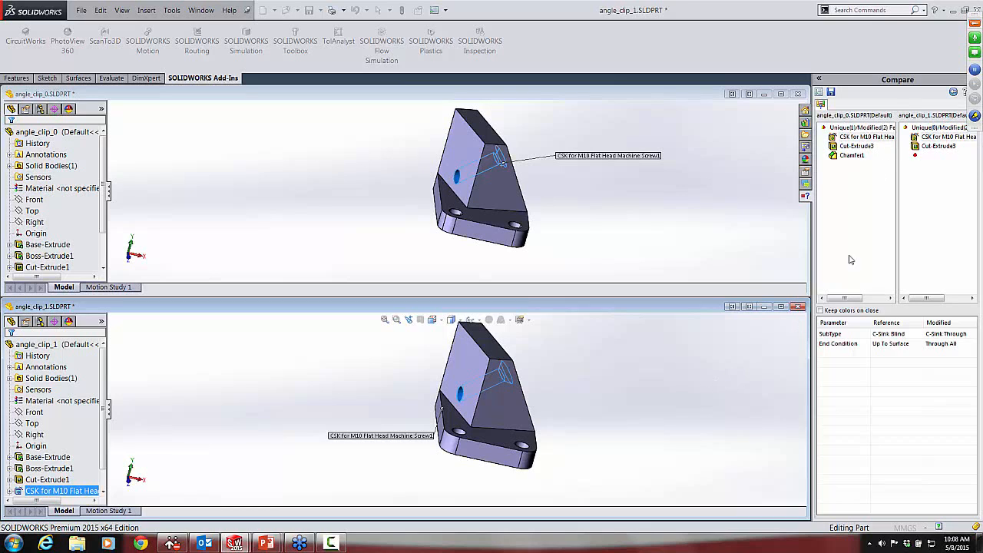
Examine the modified Cut-Extrude3 holes in the base of both parts and locate the feature in the reference part's tree.
click(854, 146)
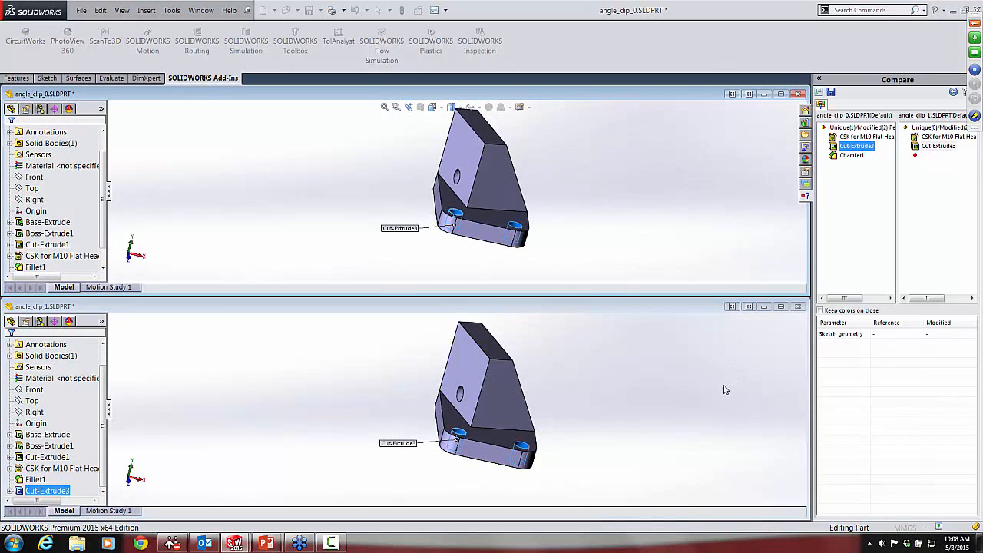
middle_drag(701, 396, 722, 361)
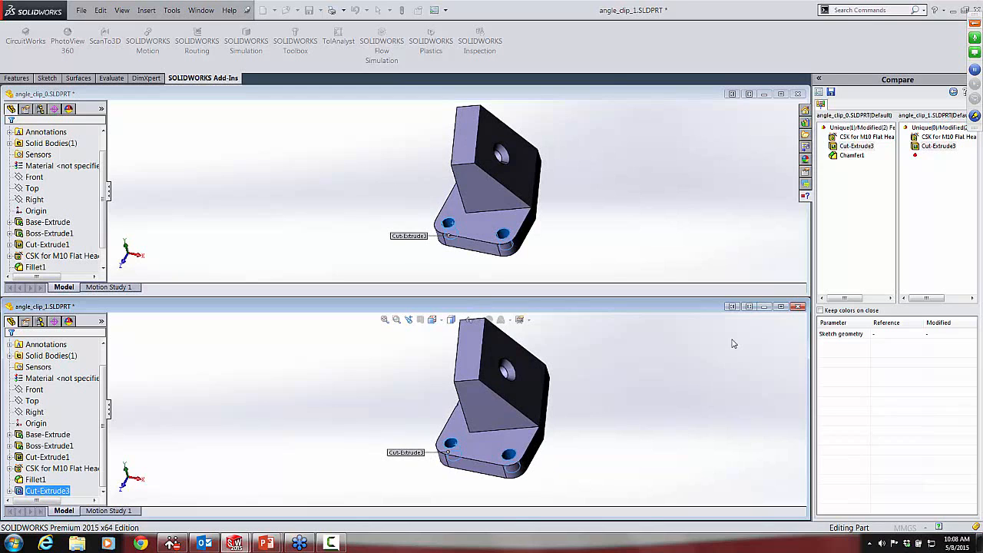
click(106, 205)
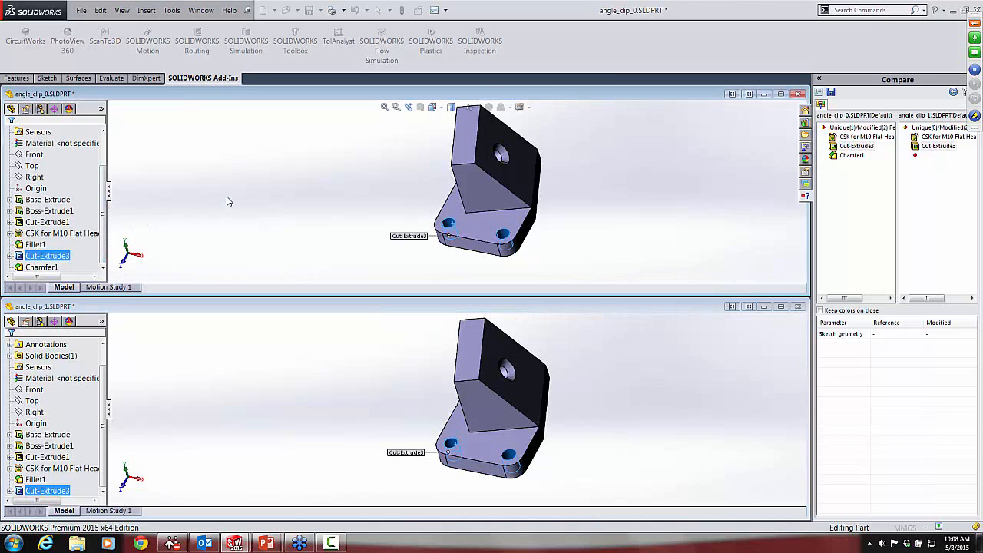
Examine the unique Chamfer1 feature on the underside of the reference part's base holes.
click(849, 156)
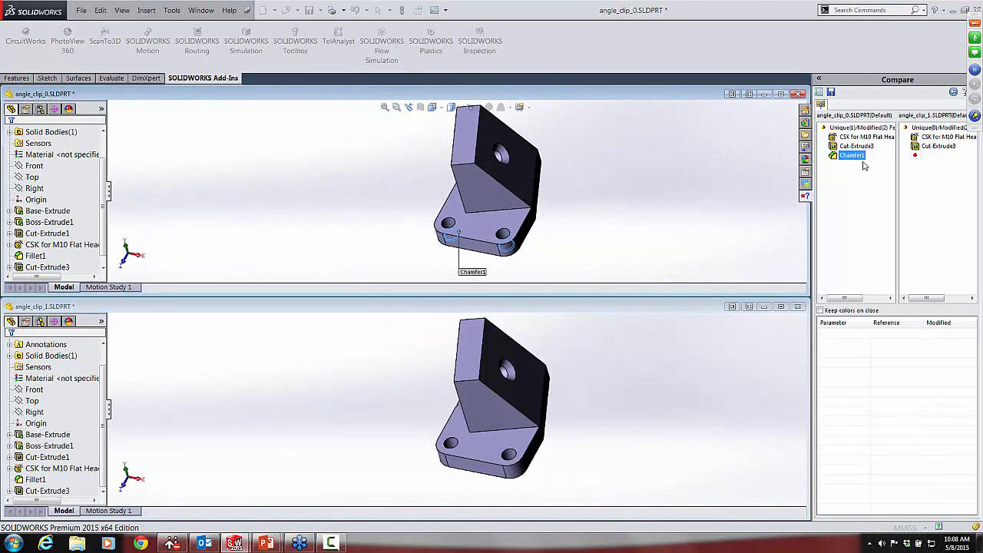
click(594, 198)
middle_drag(586, 208, 499, 184)
scroll(496, 193, down, 5)
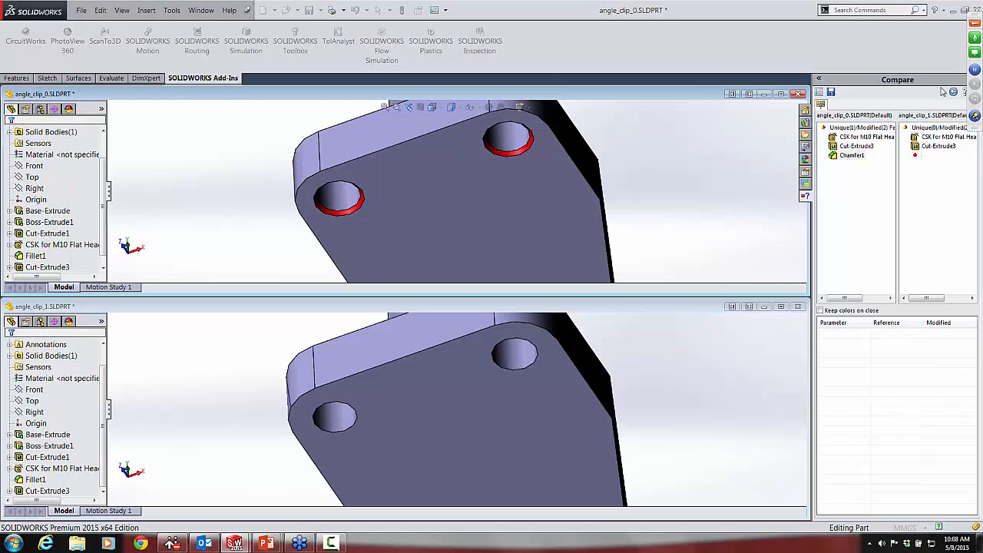
Save the comparison report in a folder named feature, set to view on save, overwriting the existing report folder.
click(831, 92)
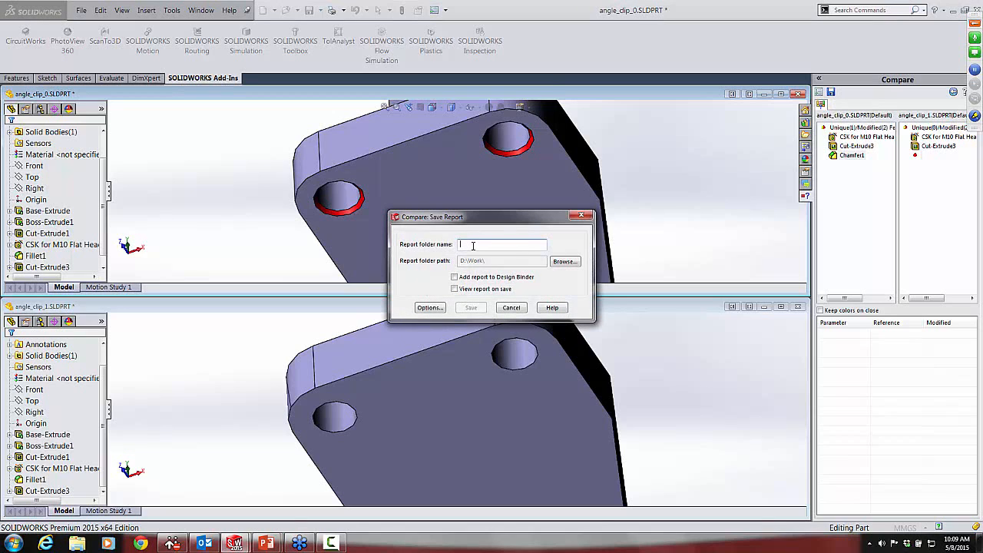
text(feature)
click(454, 289)
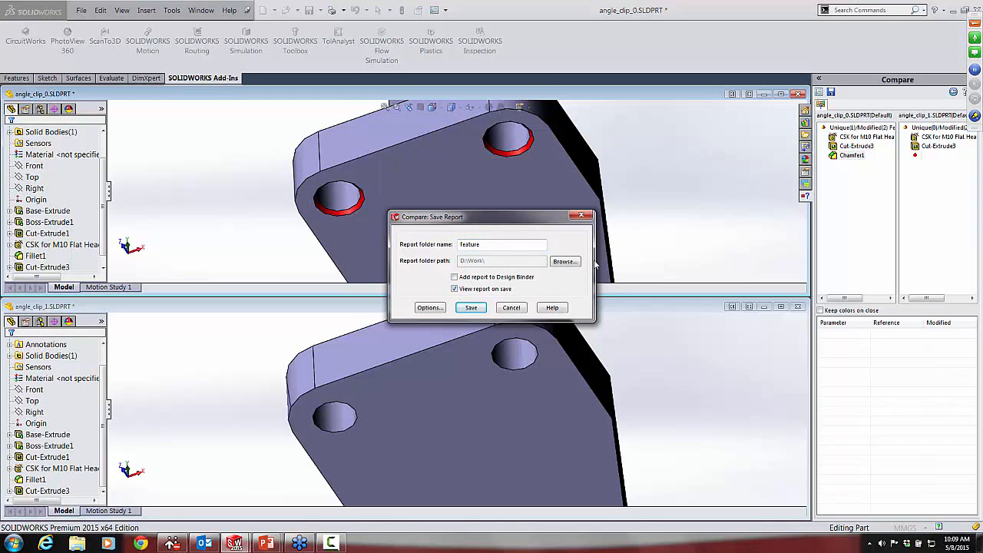
click(474, 308)
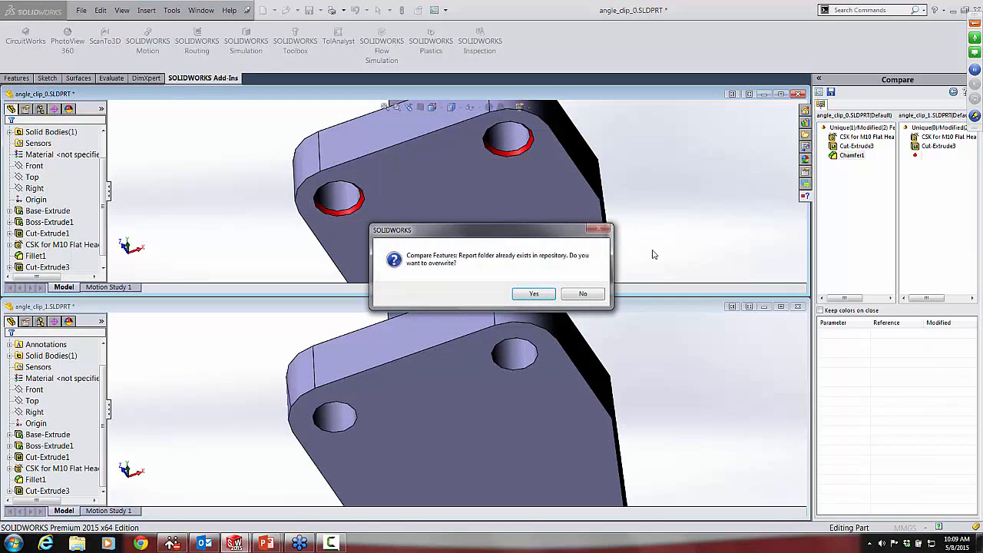
click(535, 295)
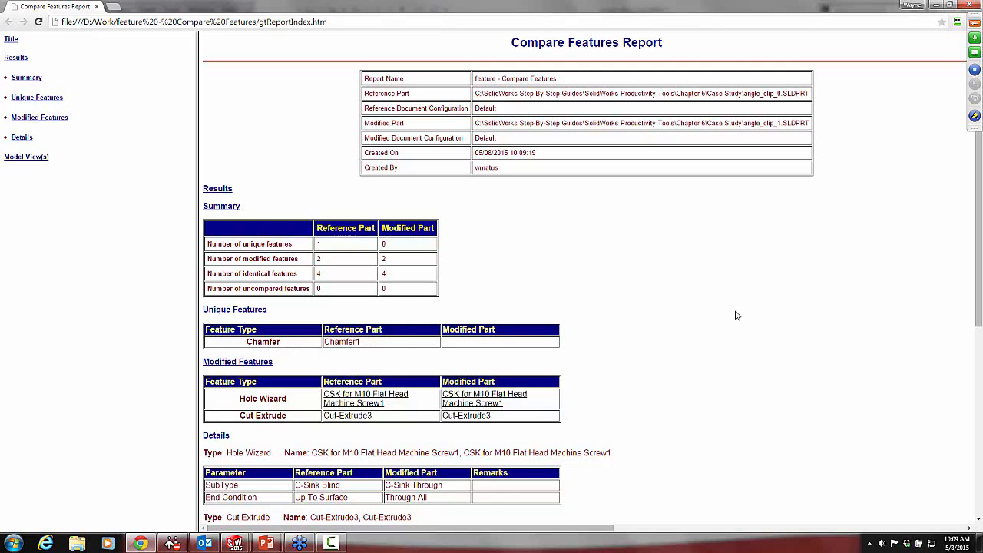
Review the Compare Features Report from the summary down to the model views, and close it.
scroll(736, 316, down, 2)
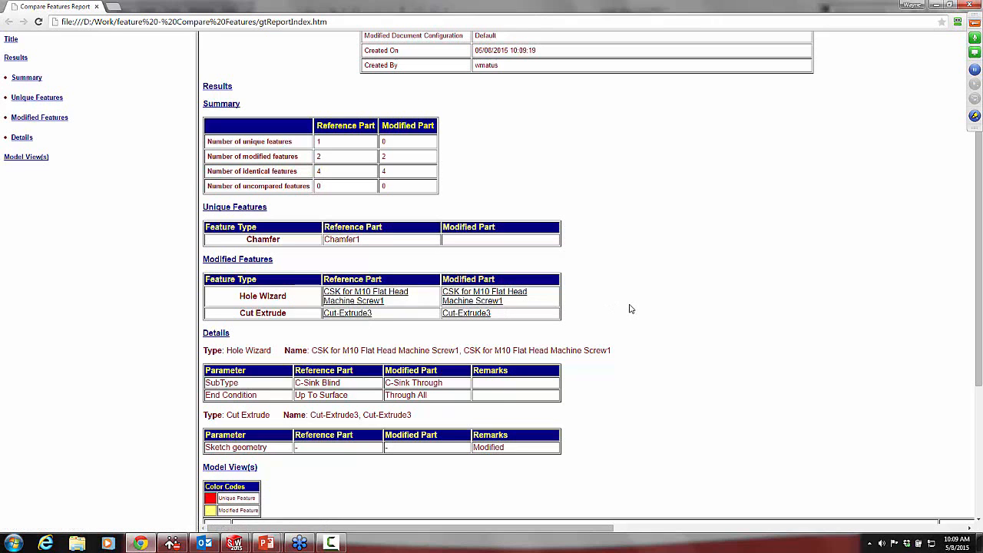
scroll(628, 309, down, 3)
scroll(628, 308, up, 2)
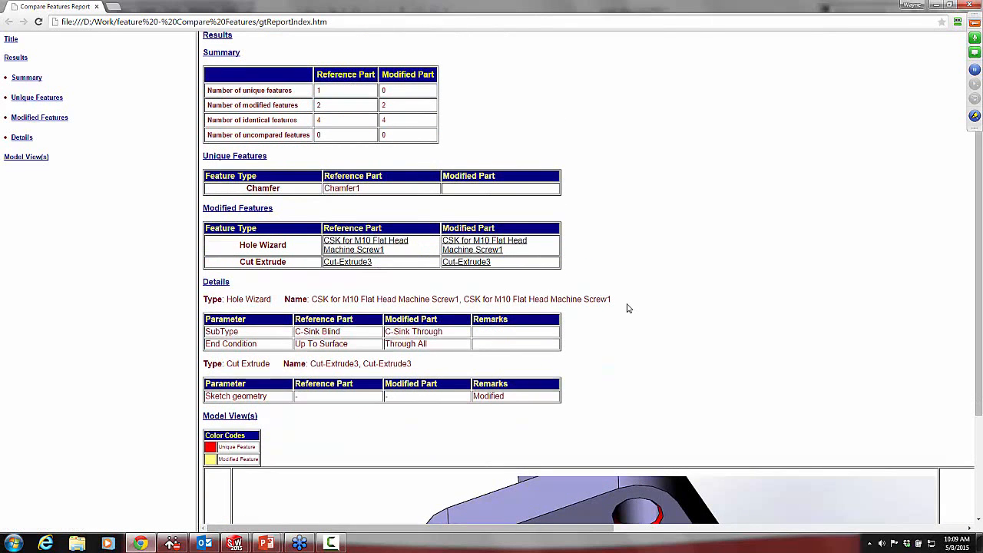
scroll(628, 309, down, 1)
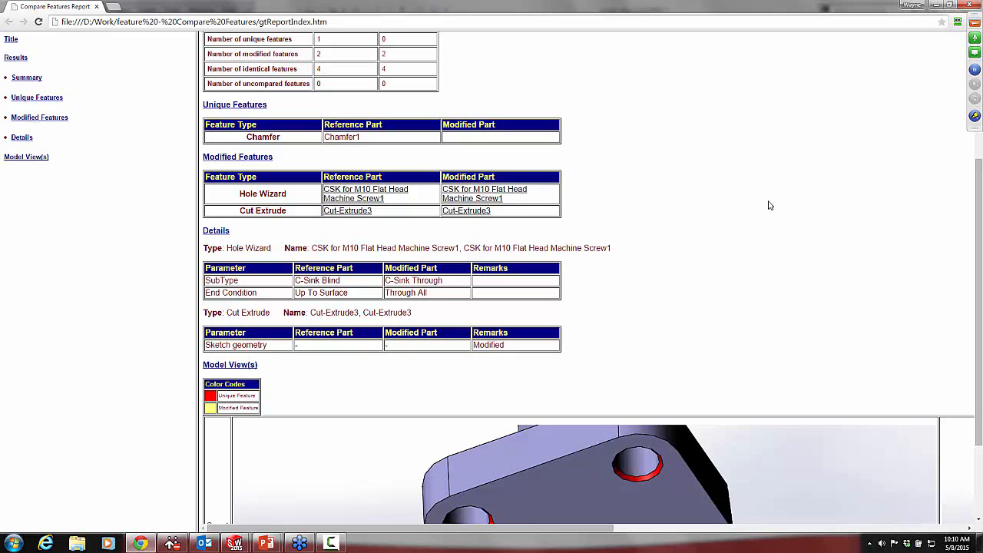
click(977, 5)
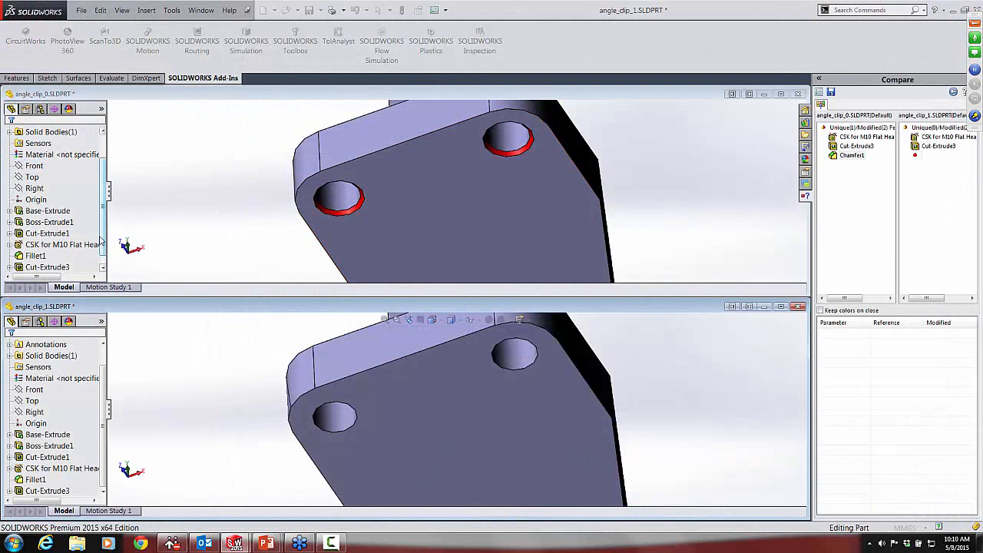
Inspect the sketch beneath Cut-Extrude3 in the feature trees of both parts to compare how it is defined.
click(105, 223)
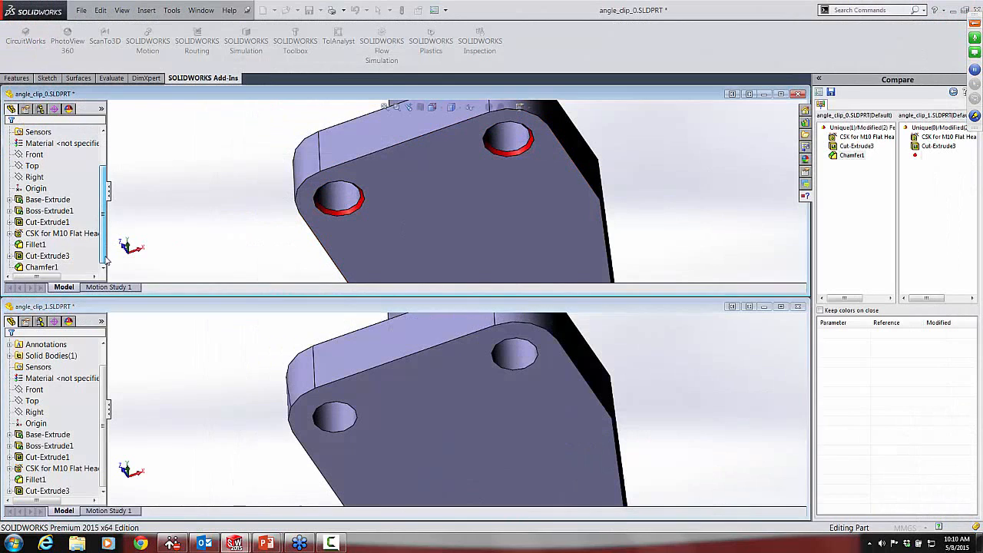
click(10, 257)
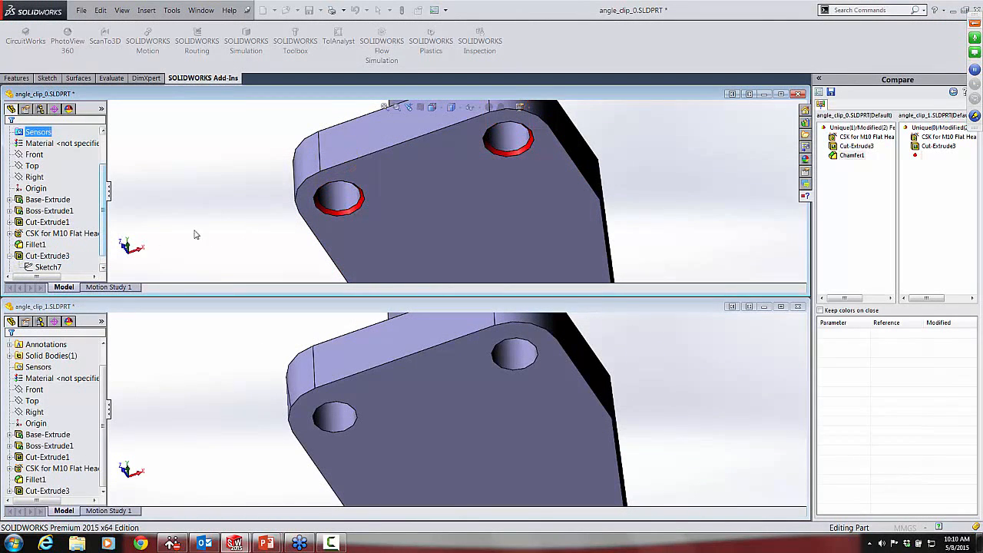
click(875, 148)
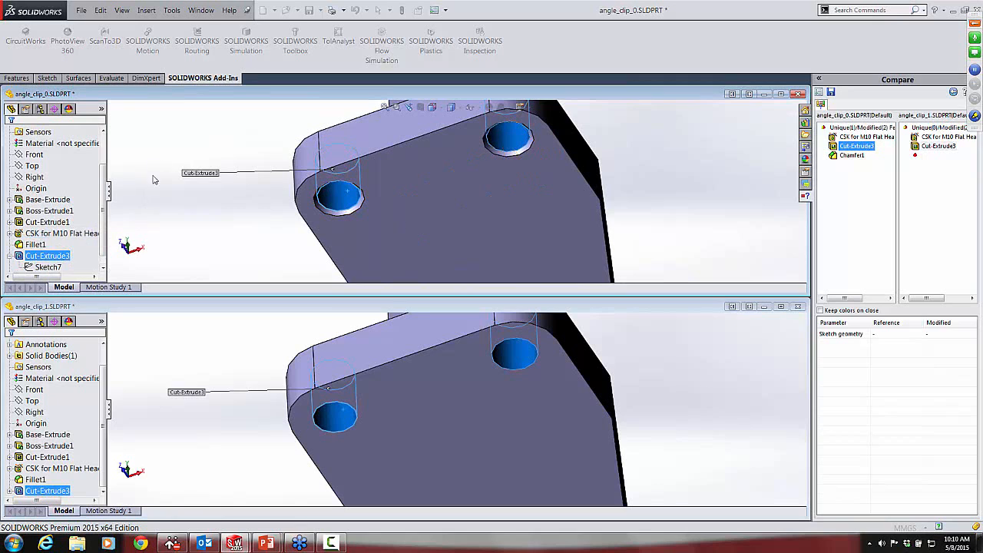
click(108, 392)
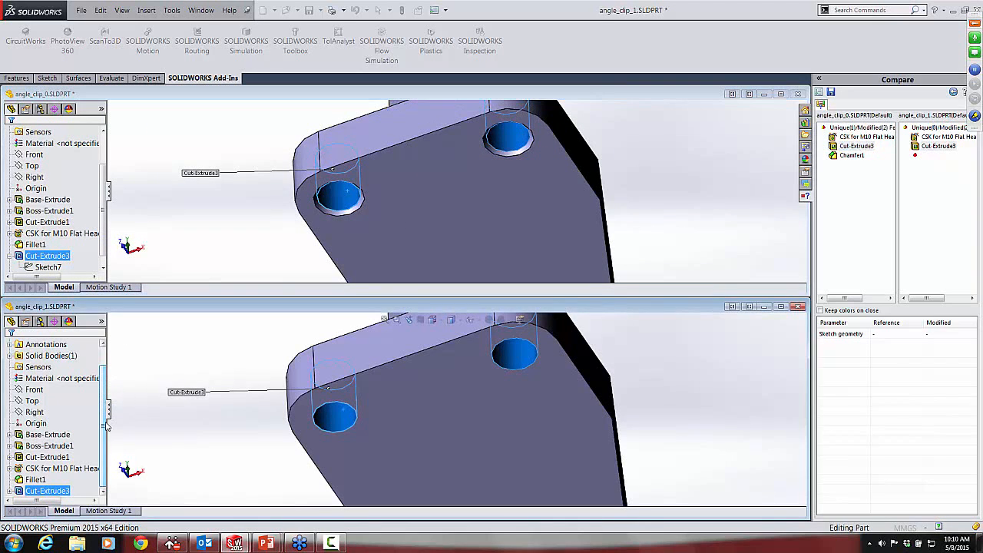
click(9, 492)
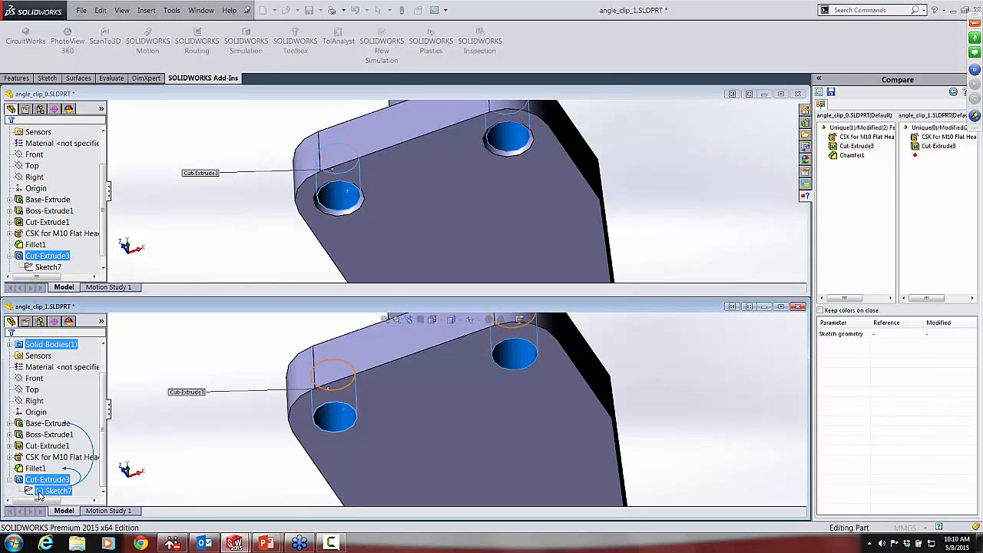
click(742, 415)
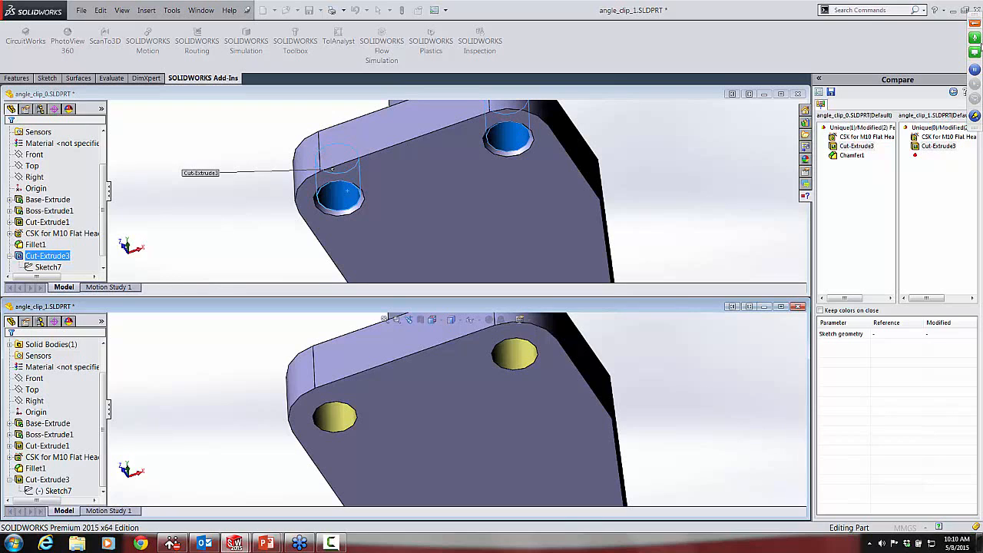
Run a new comparison of angle_clip_0 and angle_clip_1 with Geometry as the only item to compare.
click(954, 93)
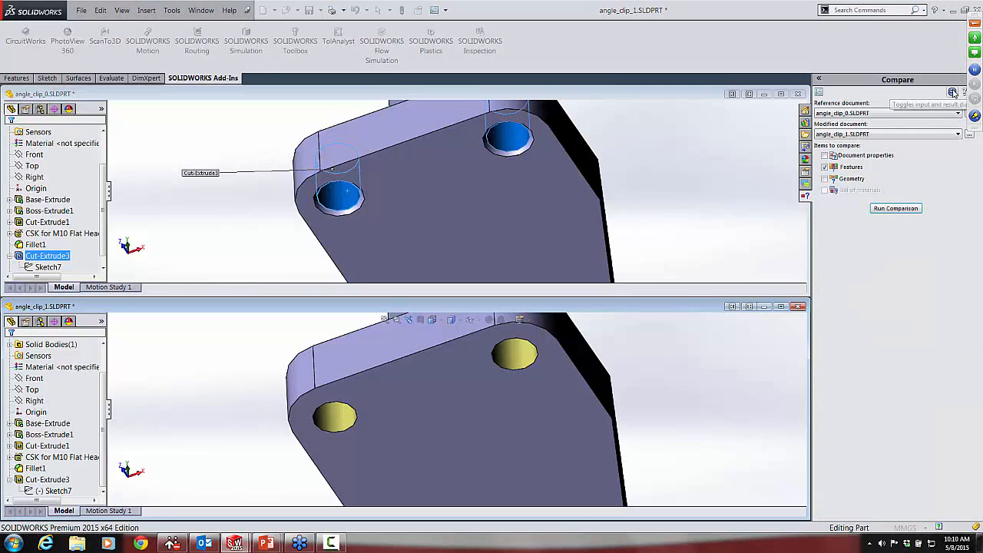
click(825, 179)
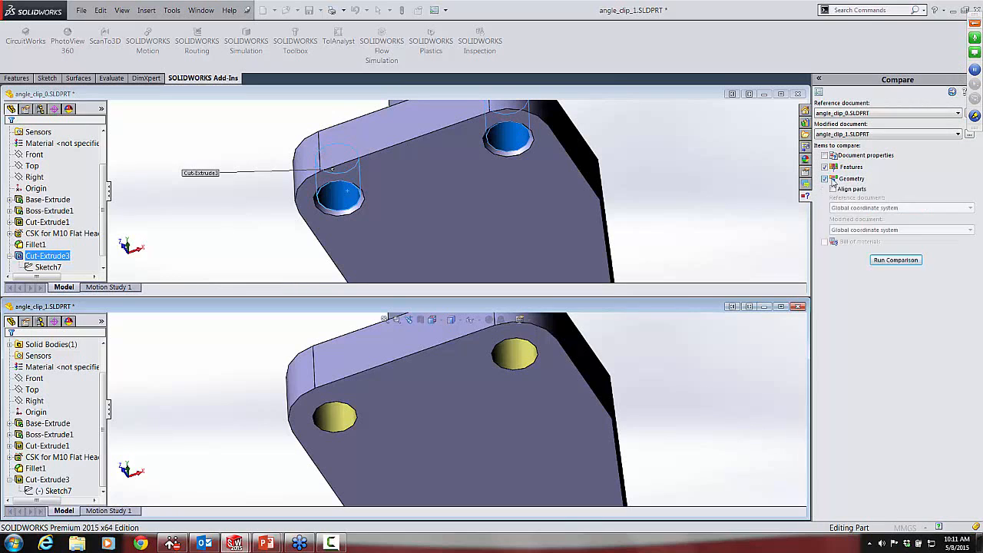
click(825, 167)
click(903, 261)
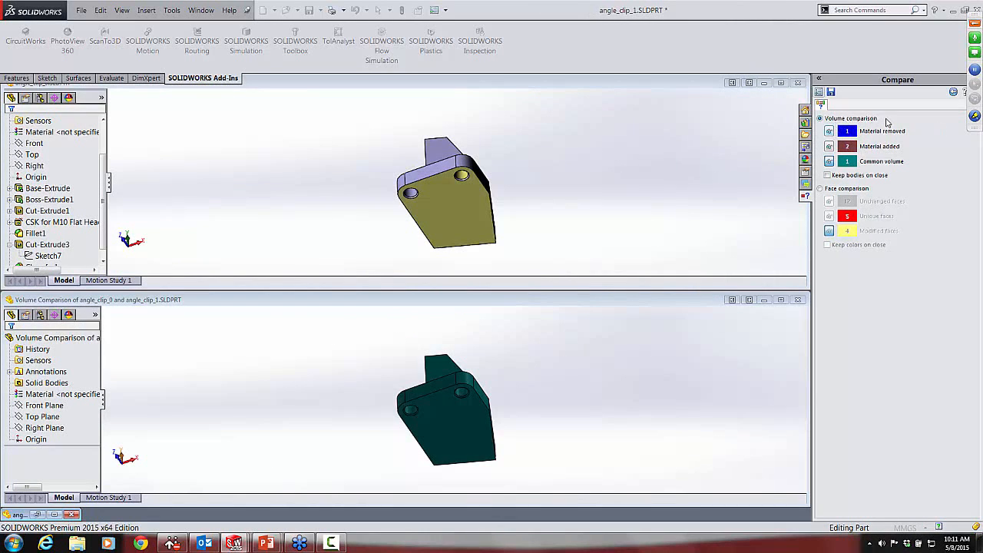
Display only the removed material in the volume comparison and examine where it sits relative to the reference part.
click(829, 160)
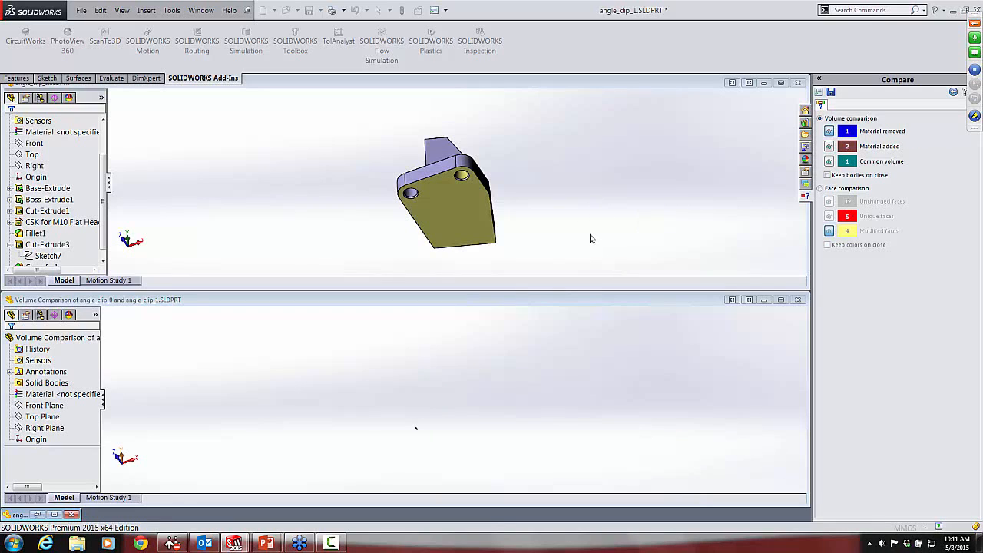
click(411, 436)
scroll(417, 433, down, 6)
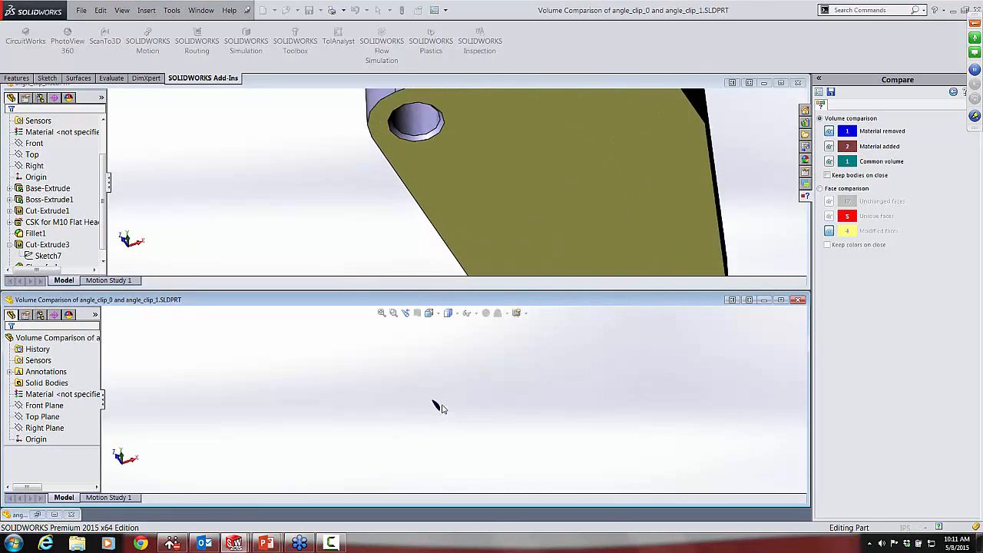
scroll(442, 402, down, 3)
scroll(441, 401, up, 4)
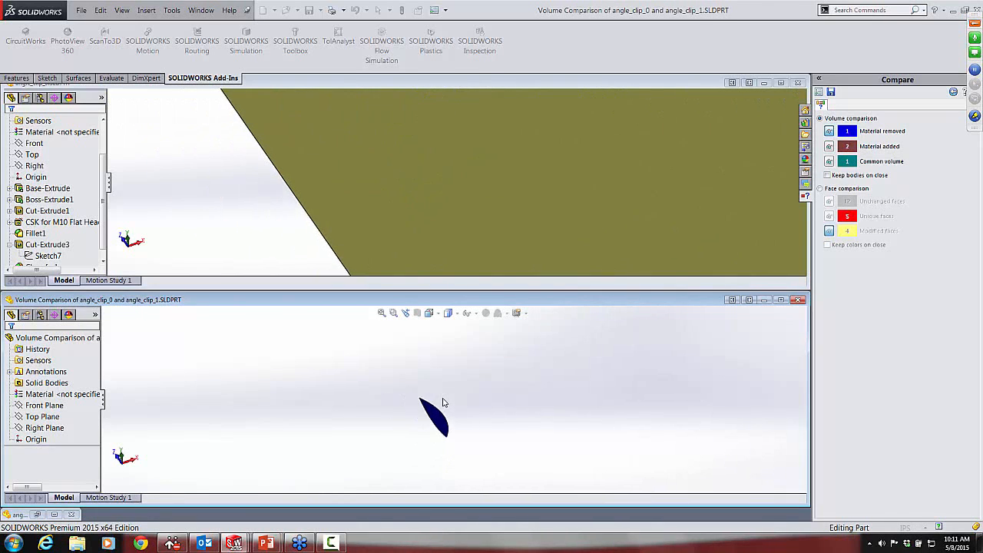
scroll(442, 401, up, 2)
scroll(409, 192, up, 7)
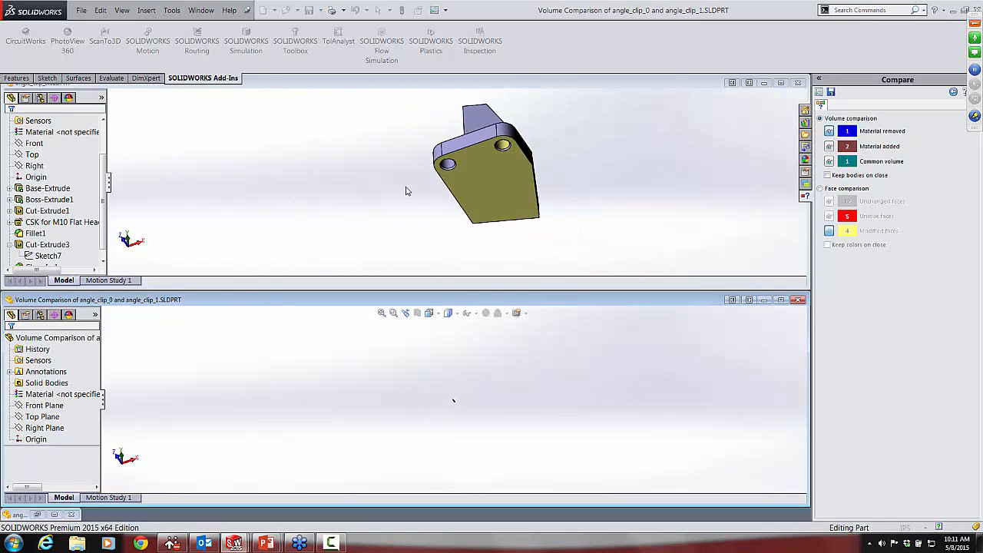
middle_drag(406, 189, 461, 184)
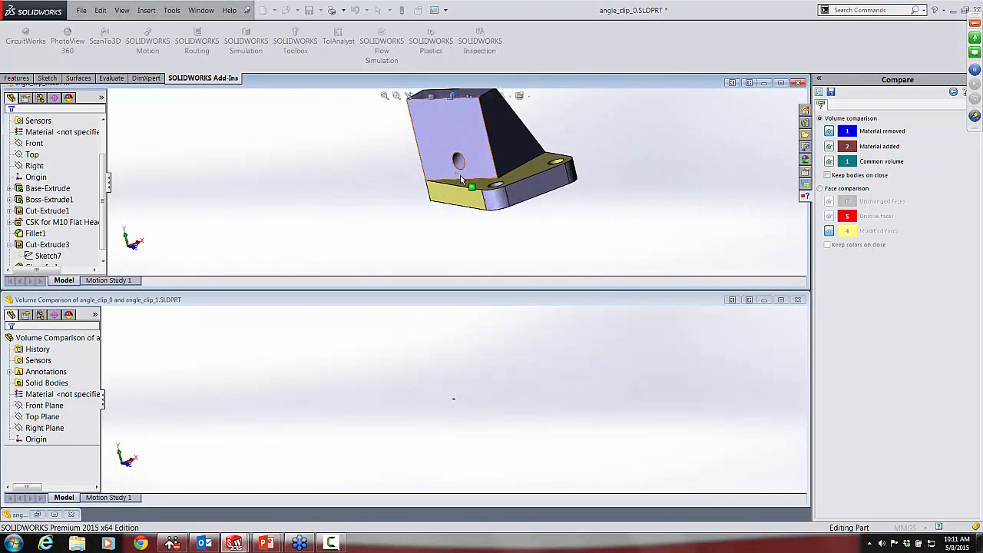
scroll(463, 180, down, 6)
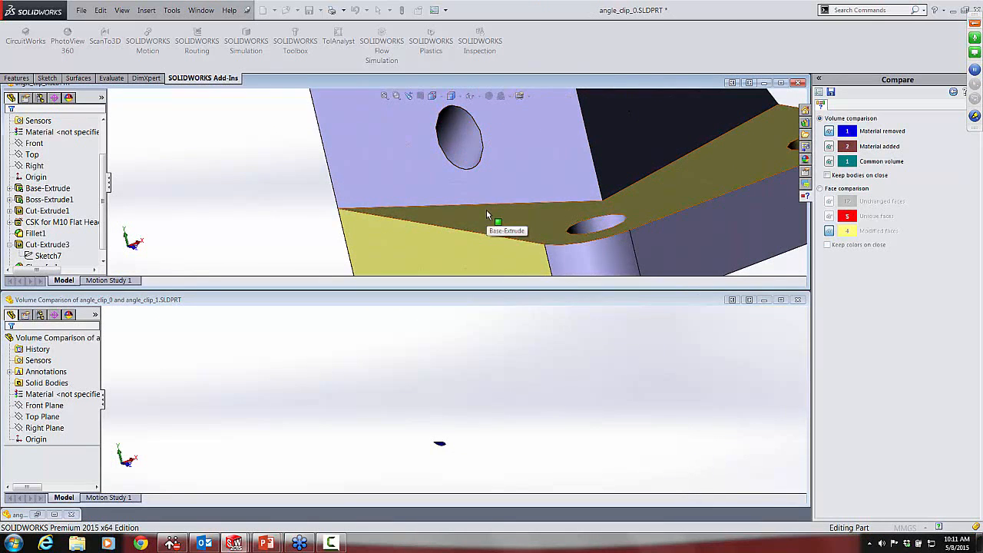
scroll(486, 210, up, 3)
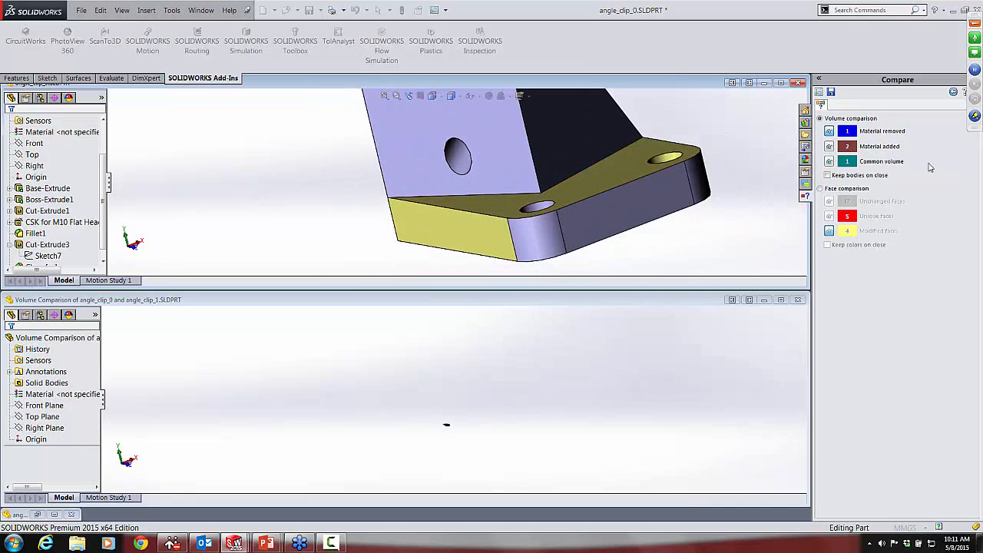
Display only the added material and examine it against the base holes from above and below.
click(829, 147)
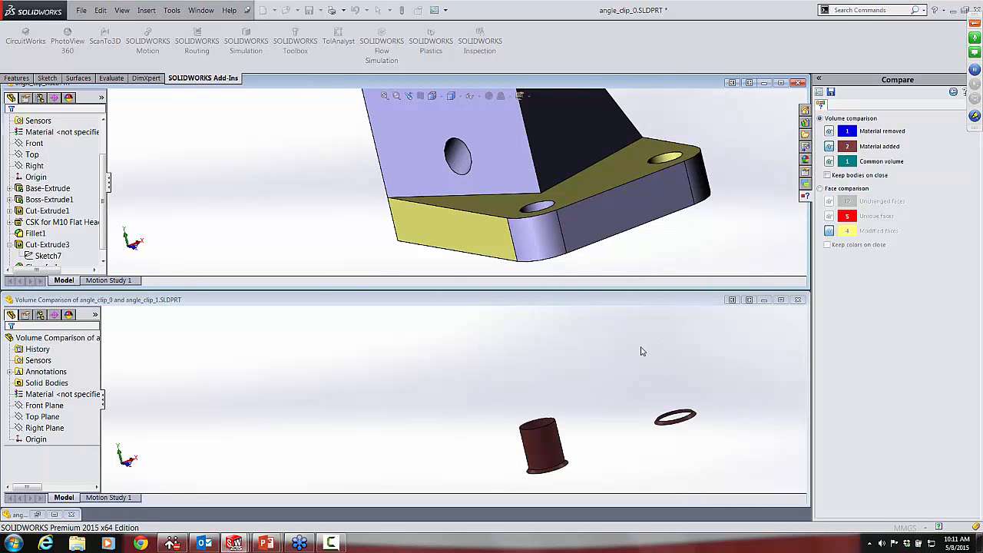
scroll(721, 220, up, 5)
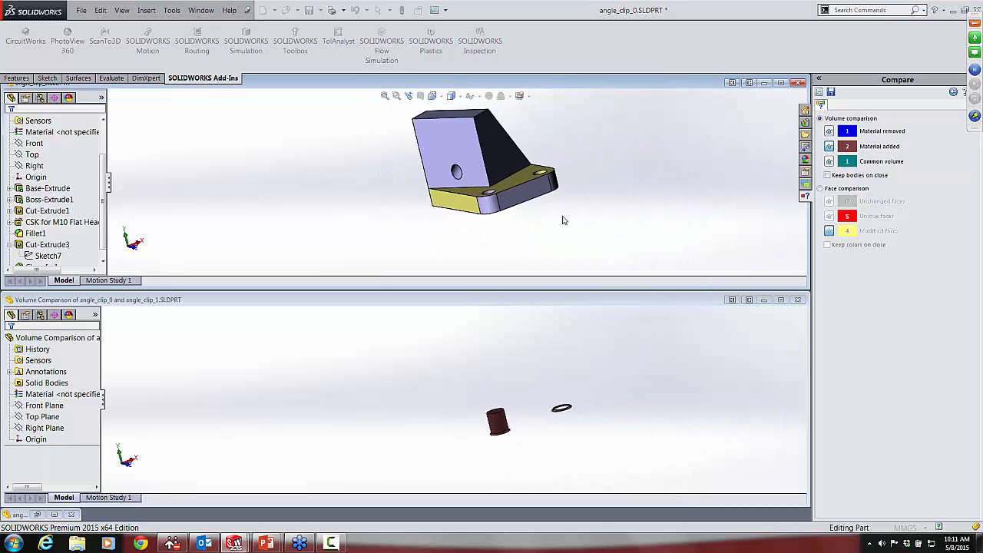
middle_drag(556, 142, 512, 176)
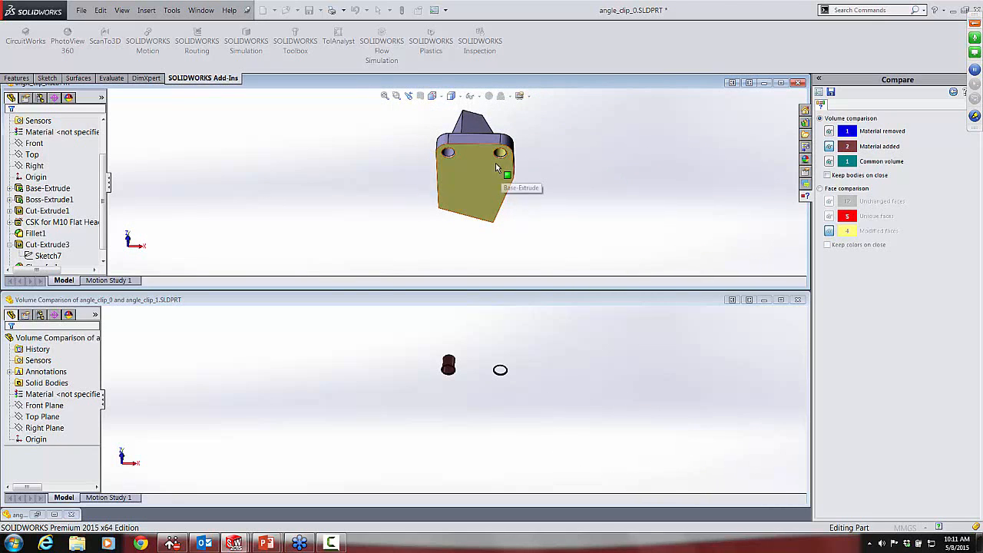
scroll(495, 163, down, 3)
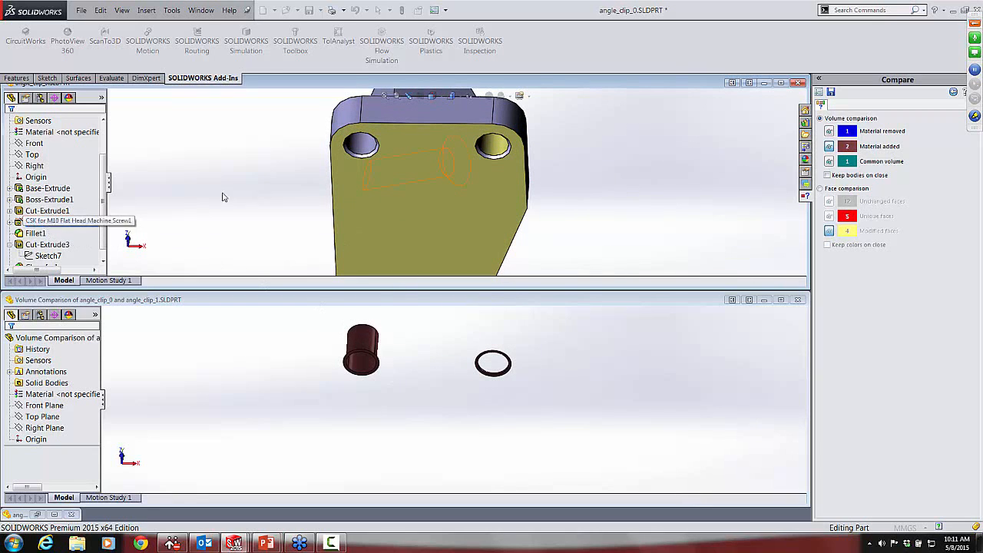
Display the common volume of the two parts and inspect it from the underside and the front.
click(829, 161)
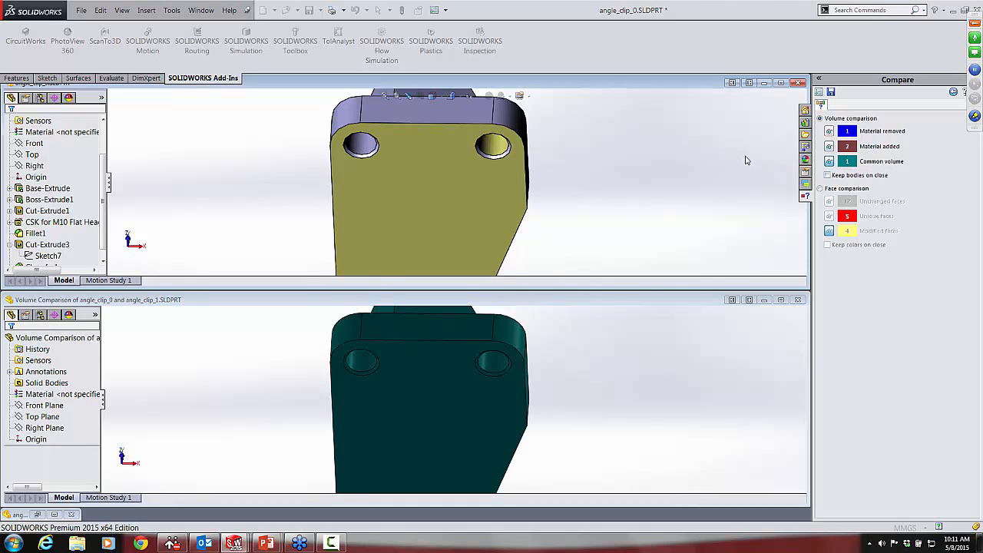
scroll(718, 230, up, 2)
middle_drag(636, 369, 658, 400)
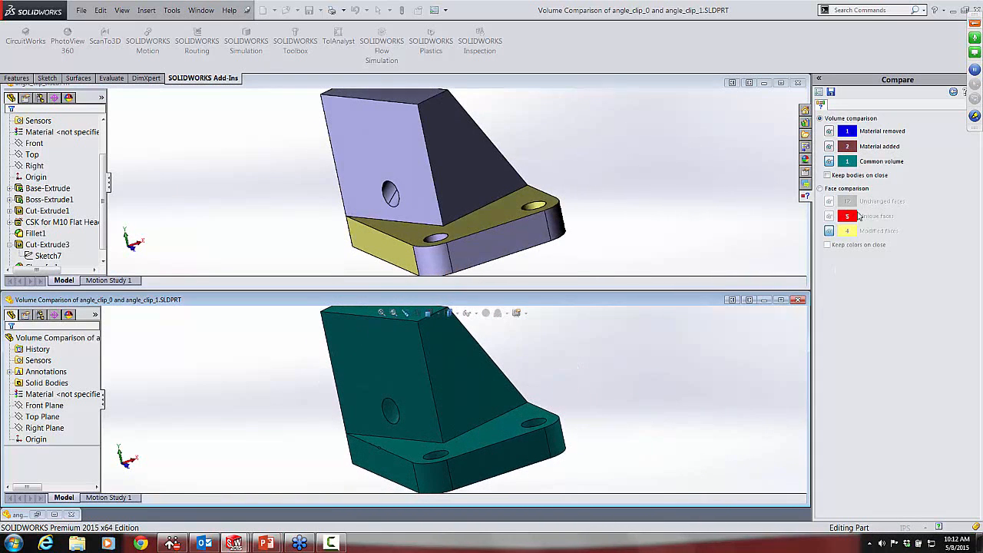
Switch to the face comparison and highlight the unchanged faces on both parts.
click(820, 188)
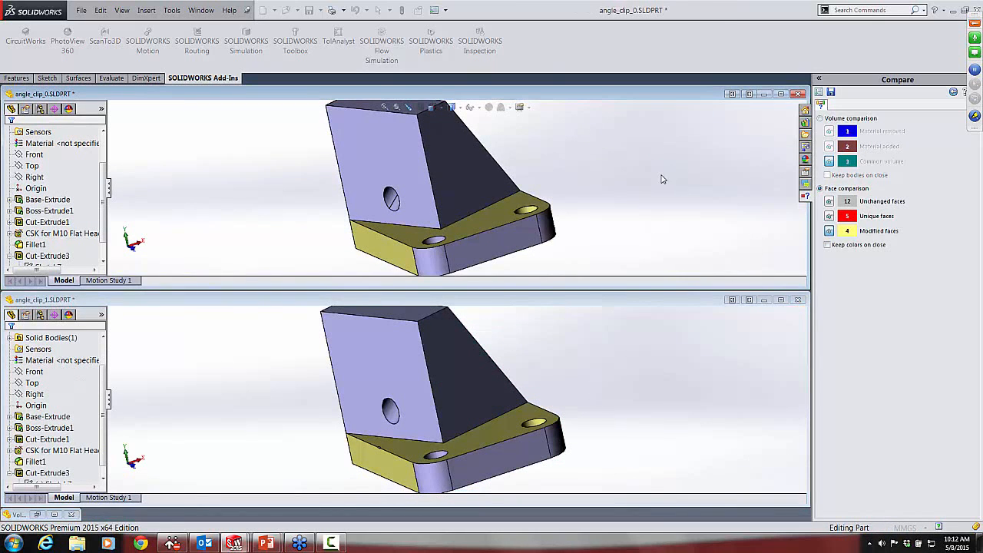
click(829, 202)
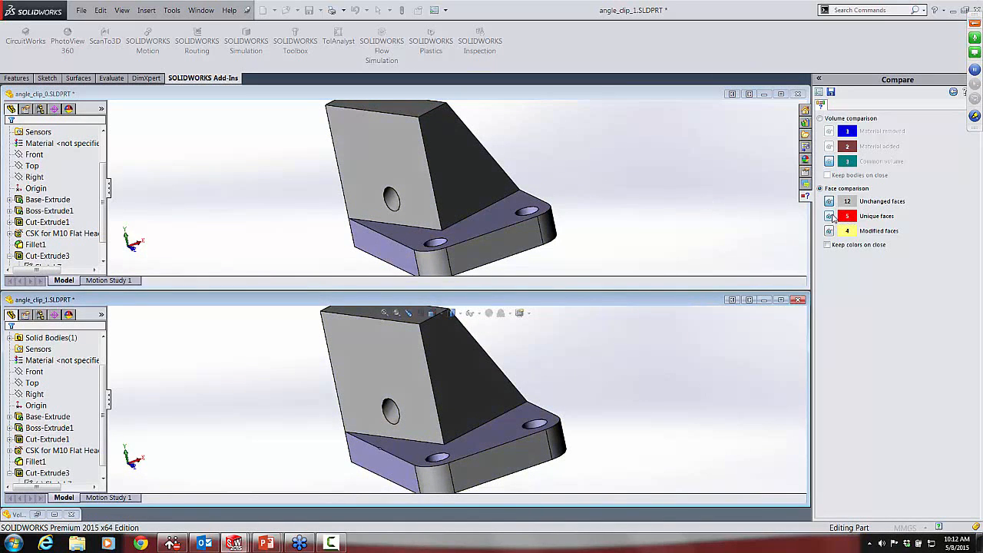
Highlight the unique faces and examine them around the base holes of both parts from above and below.
click(830, 216)
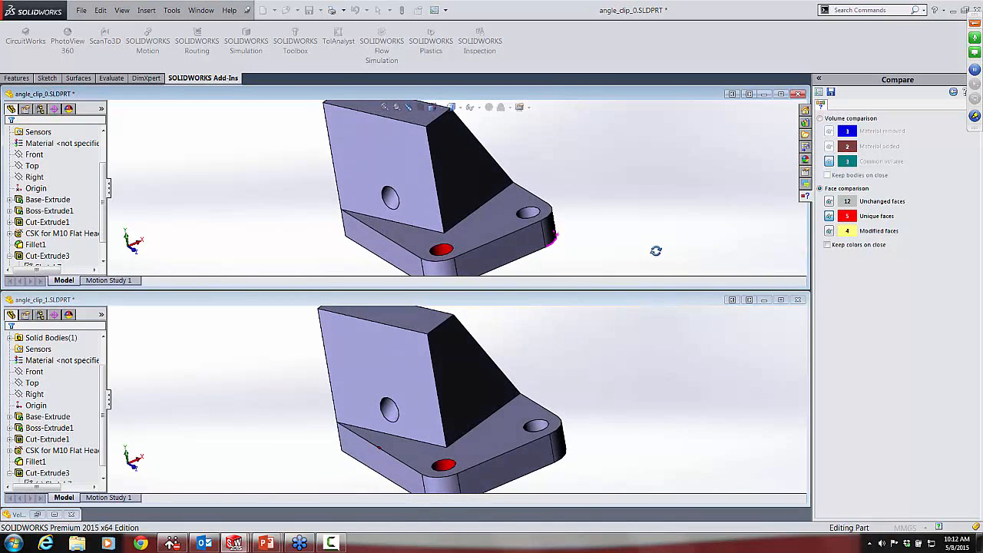
middle_drag(656, 250, 530, 260)
scroll(482, 256, down, 4)
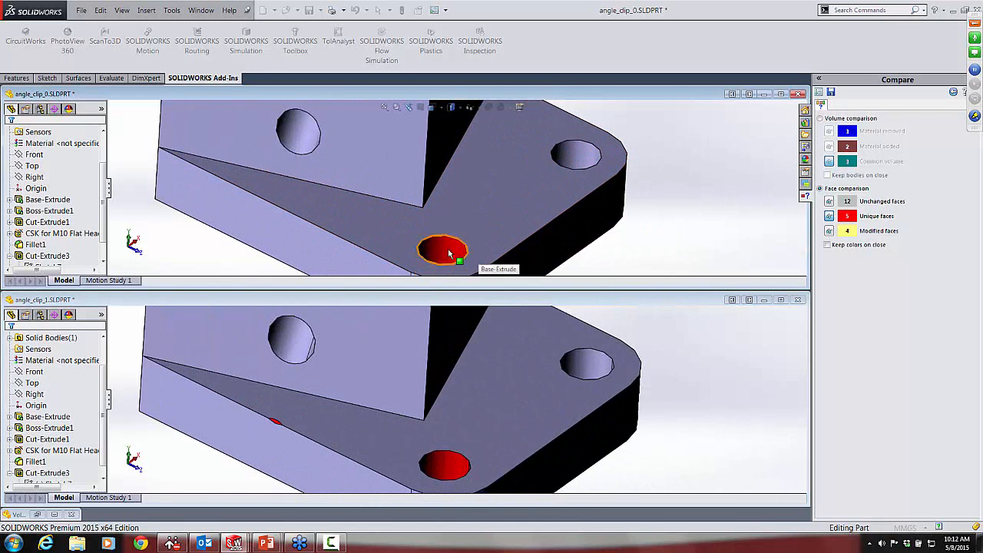
key(f)
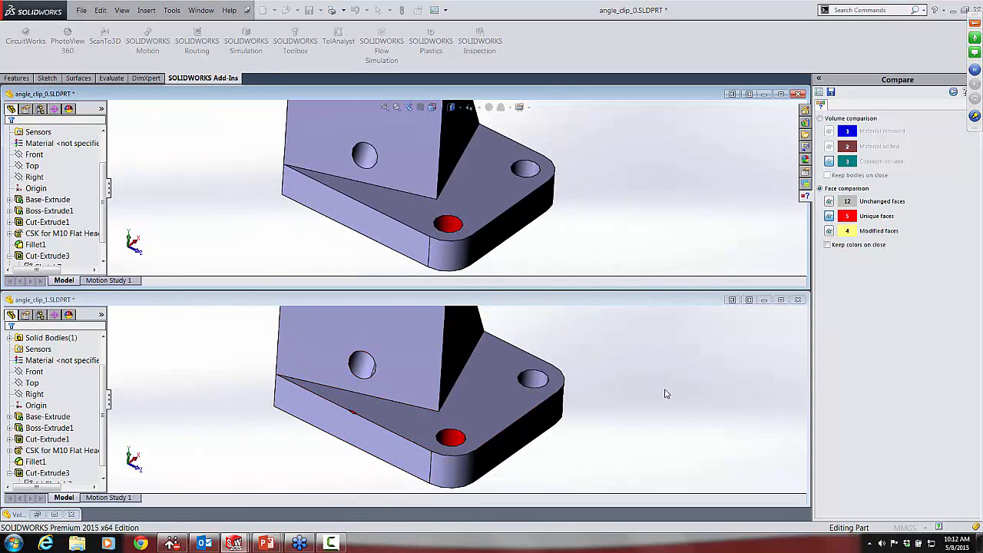
middle_drag(667, 394, 648, 305)
middle_drag(619, 448, 622, 380)
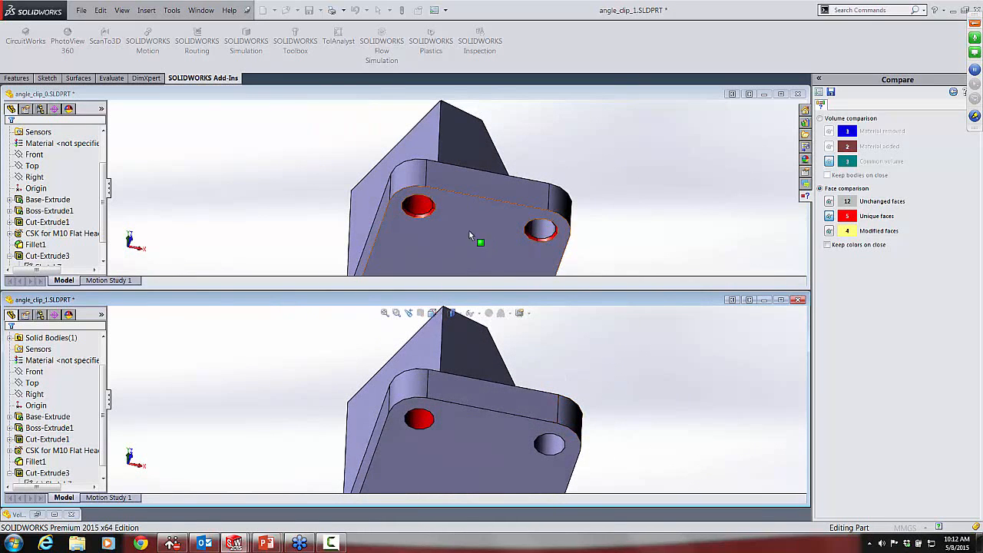
Highlight the modified faces and inspect them on both parts from the underside and the front.
click(829, 231)
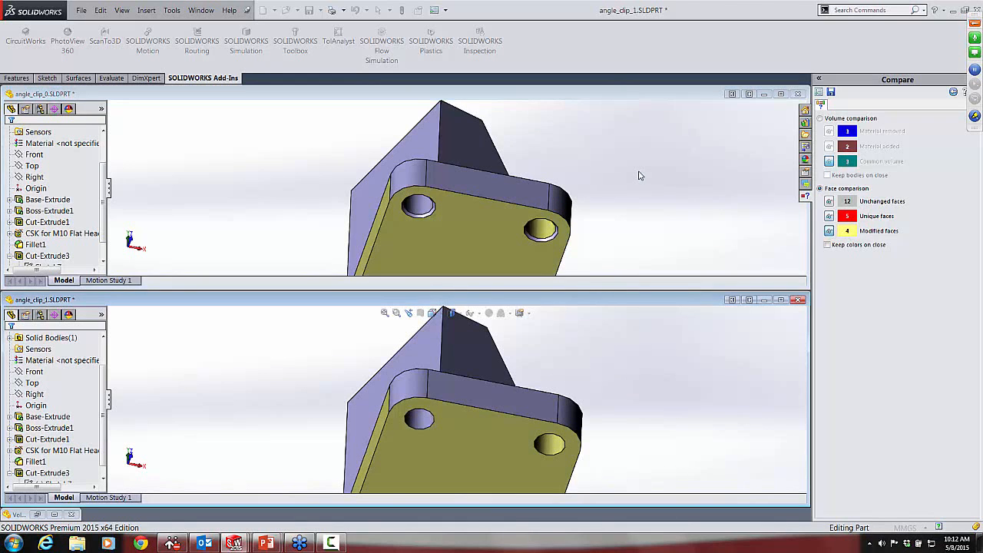
scroll(639, 175, up, 4)
middle_drag(623, 182, 650, 269)
middle_drag(628, 380, 630, 392)
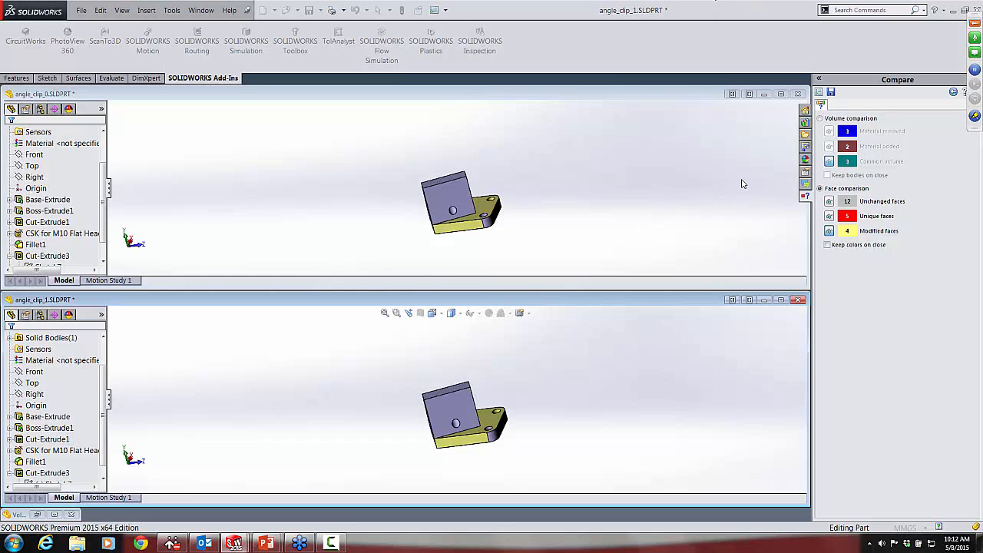
click(975, 23)
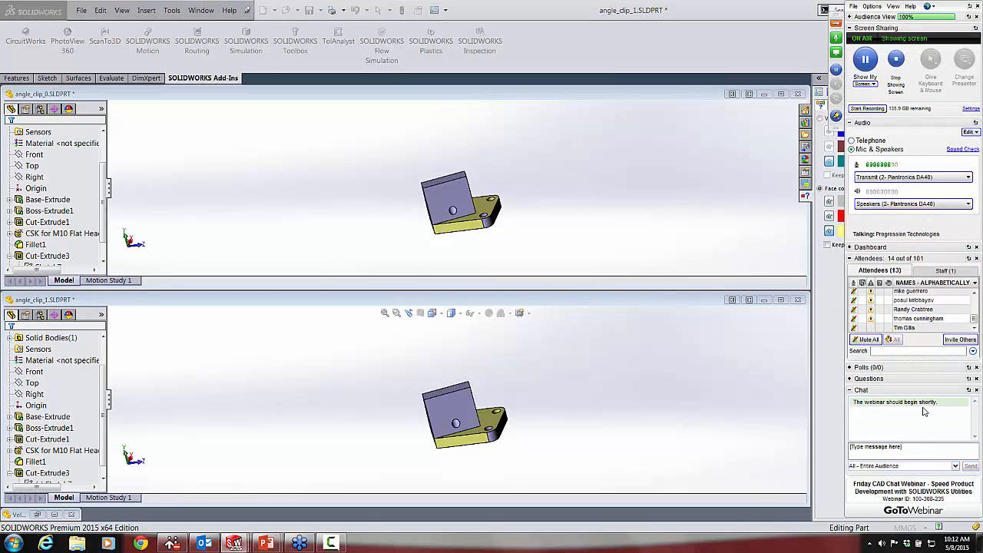
click(836, 23)
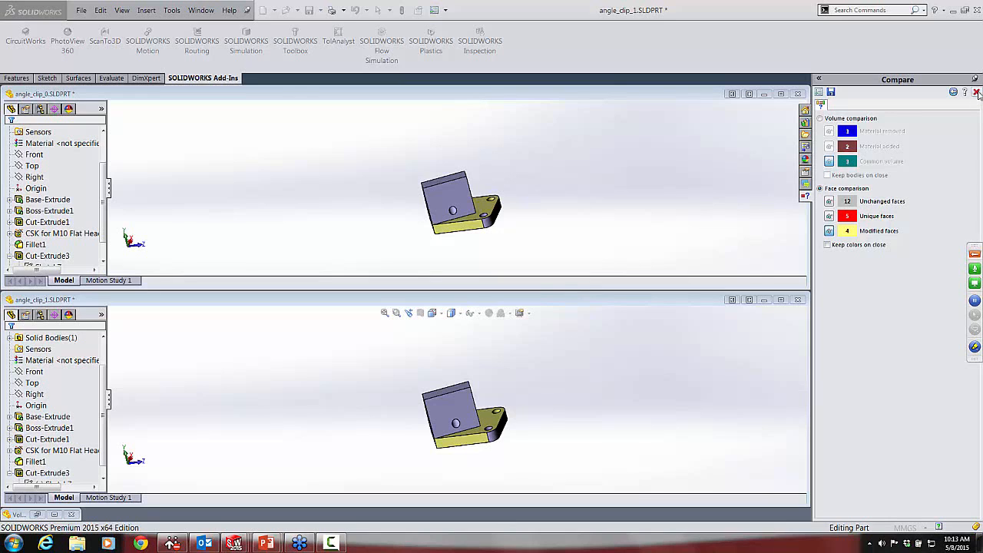
Exit the comparison and close all open part documents.
click(976, 92)
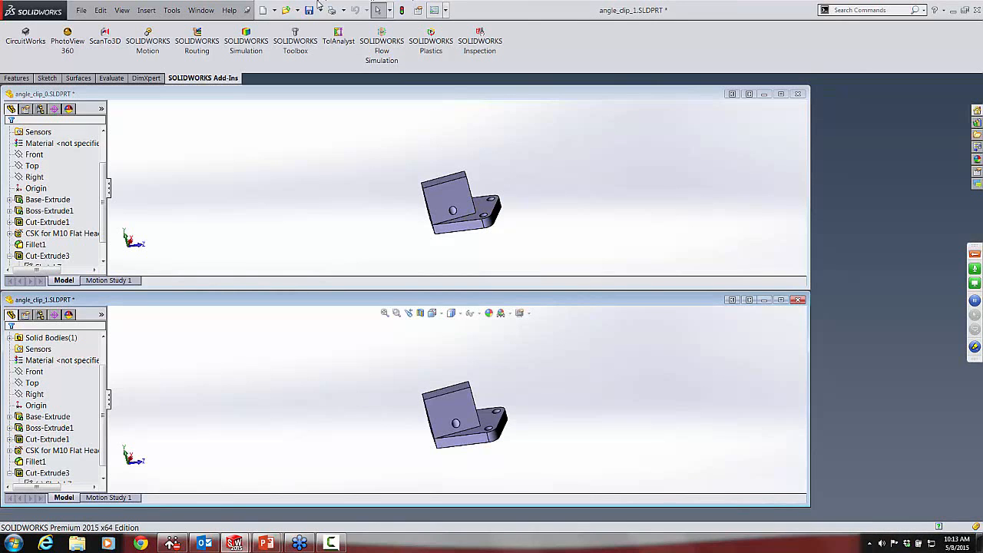
click(201, 10)
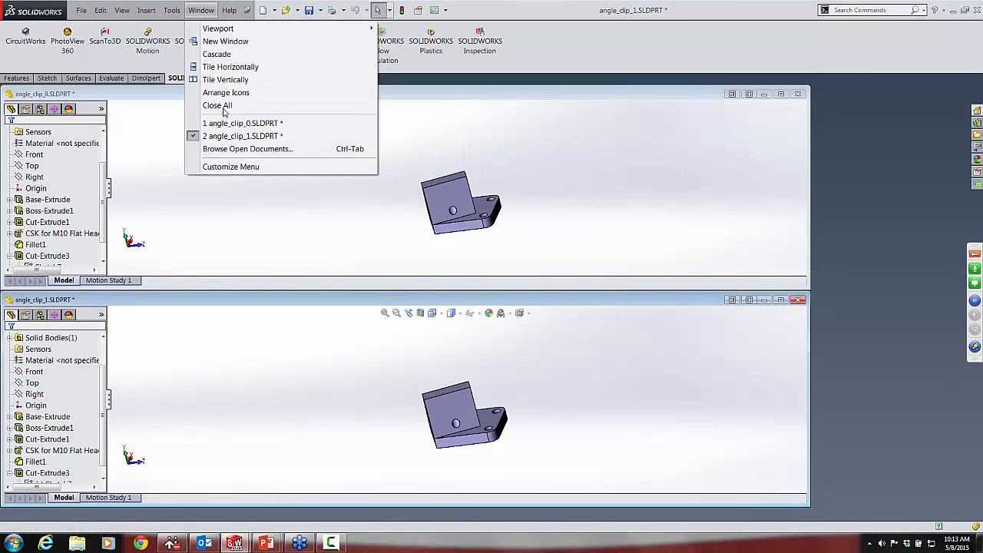
click(220, 105)
click(276, 210)
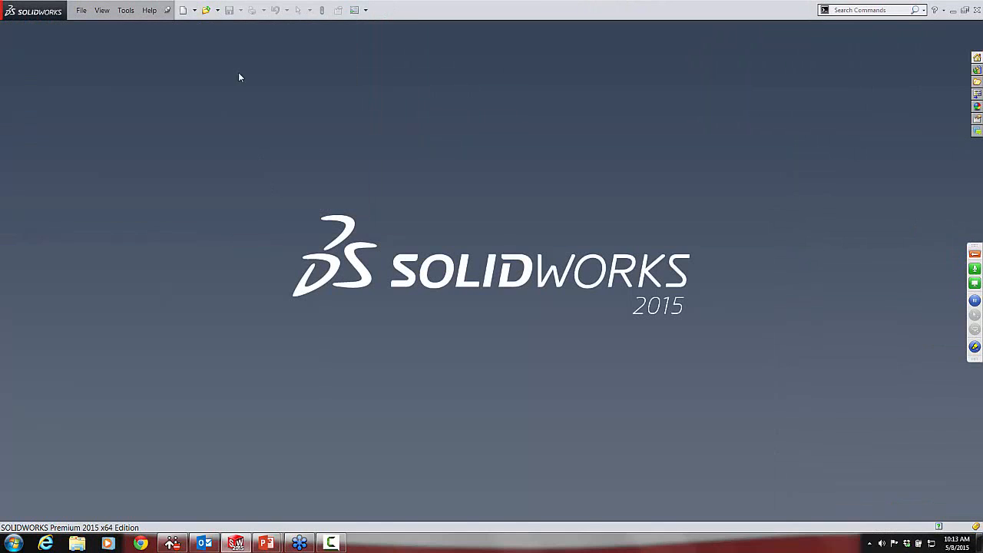
Open the assemblies collision.02.sldasm and collision.07.sldasm together from the BOM folder of the case study.
click(204, 11)
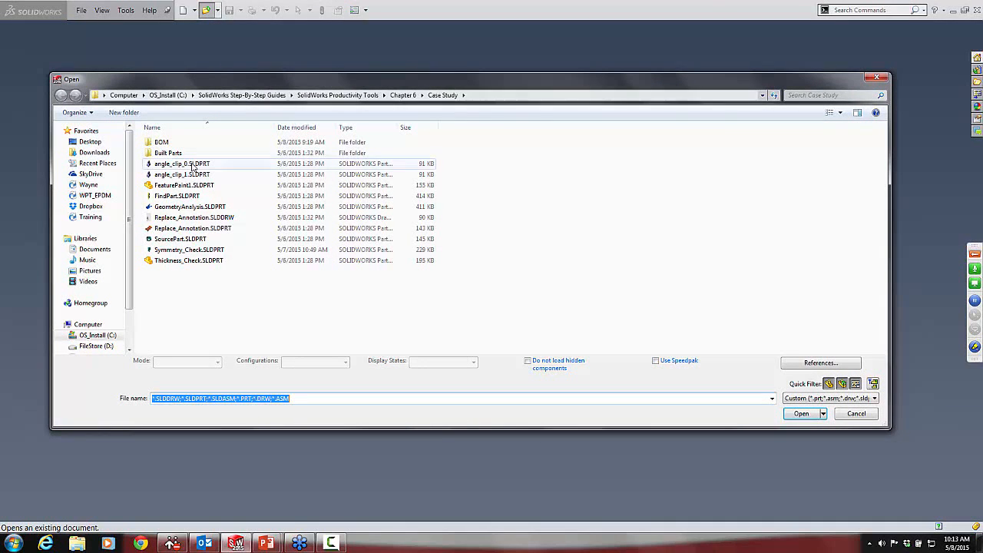
double_click(163, 145)
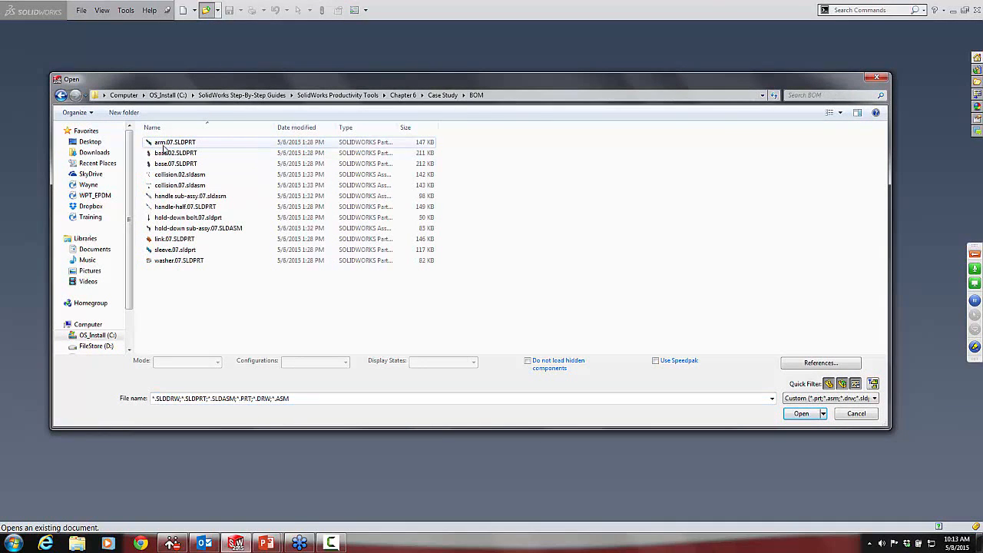
click(184, 175)
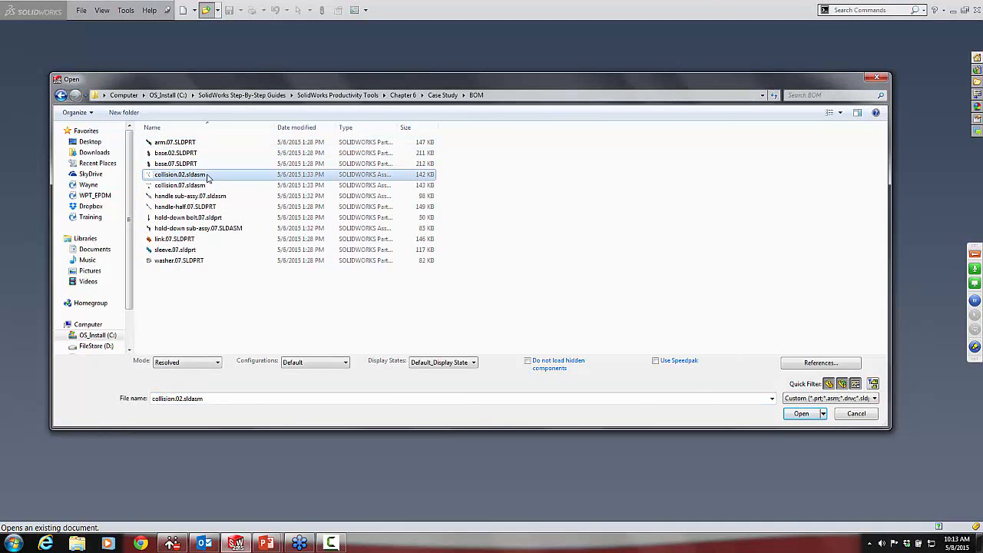
ctrl+click(184, 187)
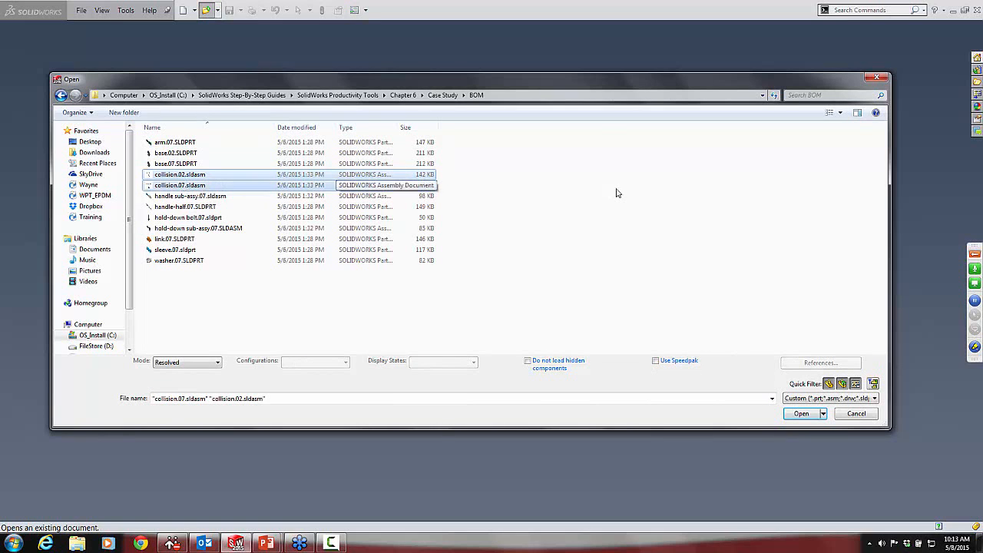
click(801, 414)
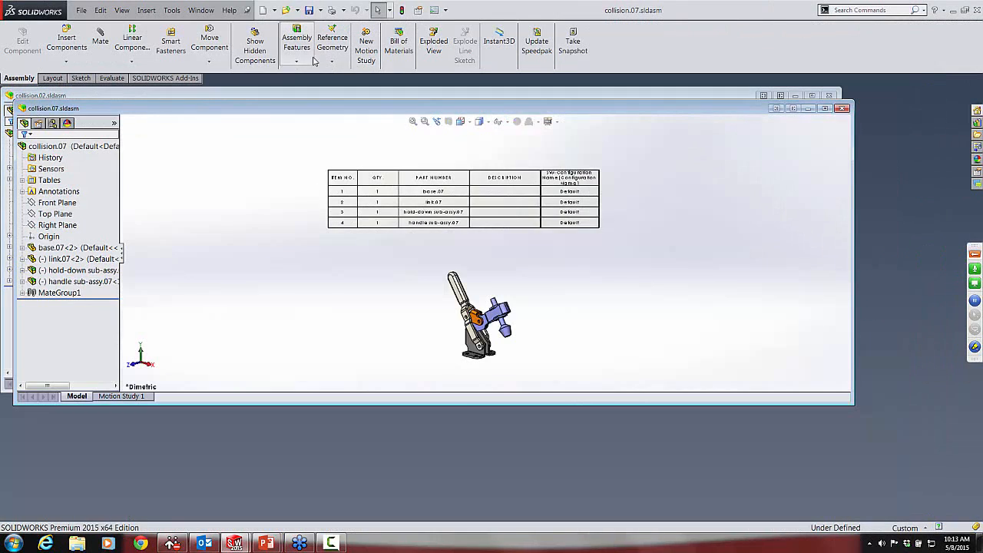
Tile the two assembly windows horizontally and start a BOM comparison.
click(204, 11)
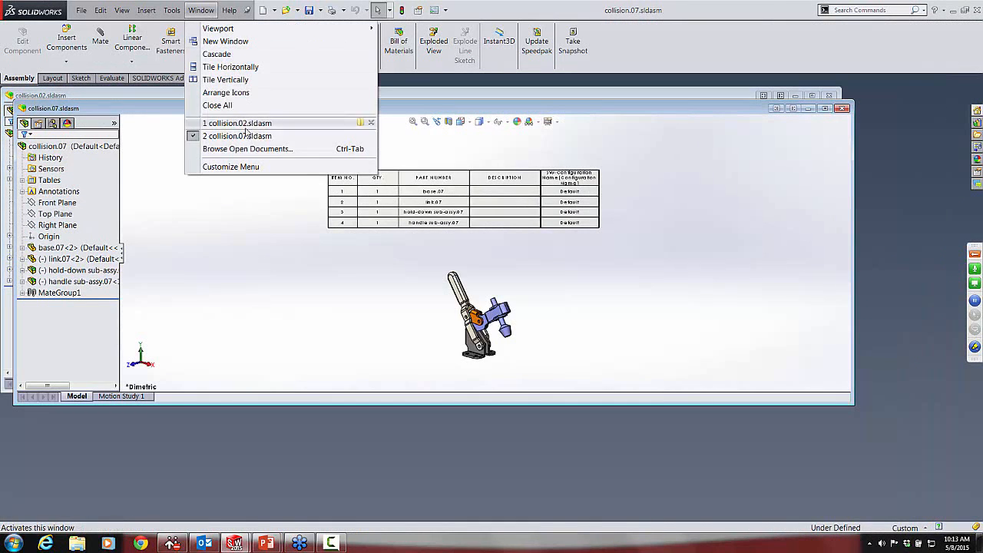
click(228, 67)
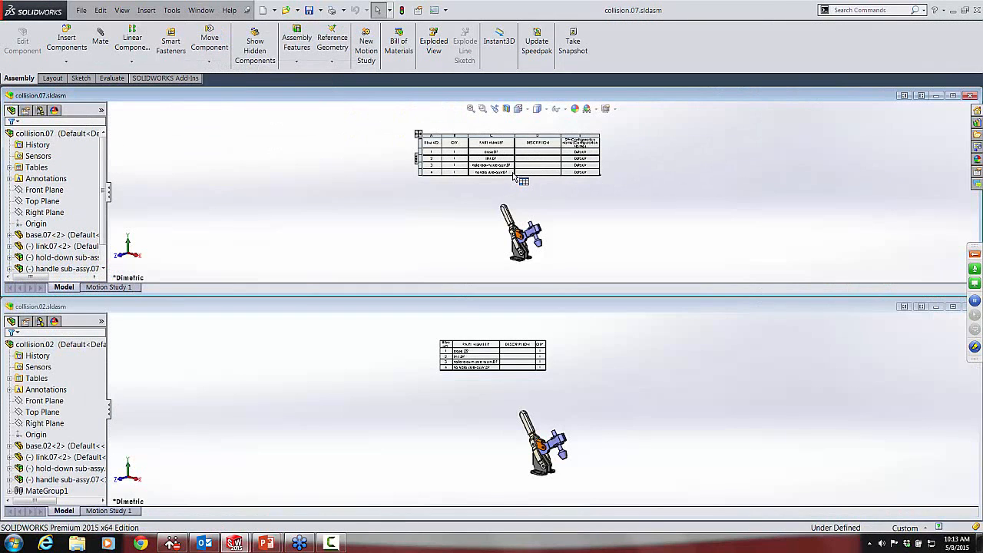
click(172, 11)
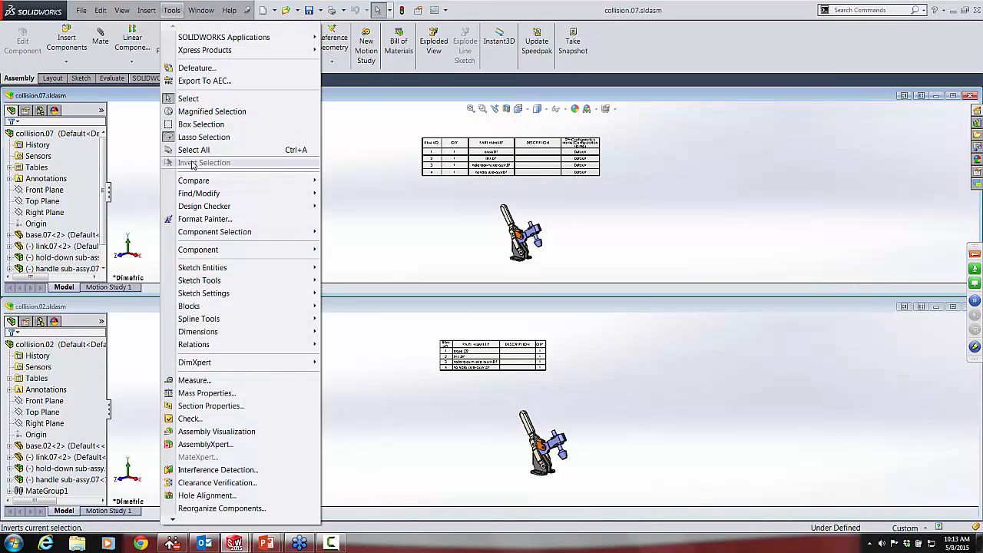
mouse_move(192, 182)
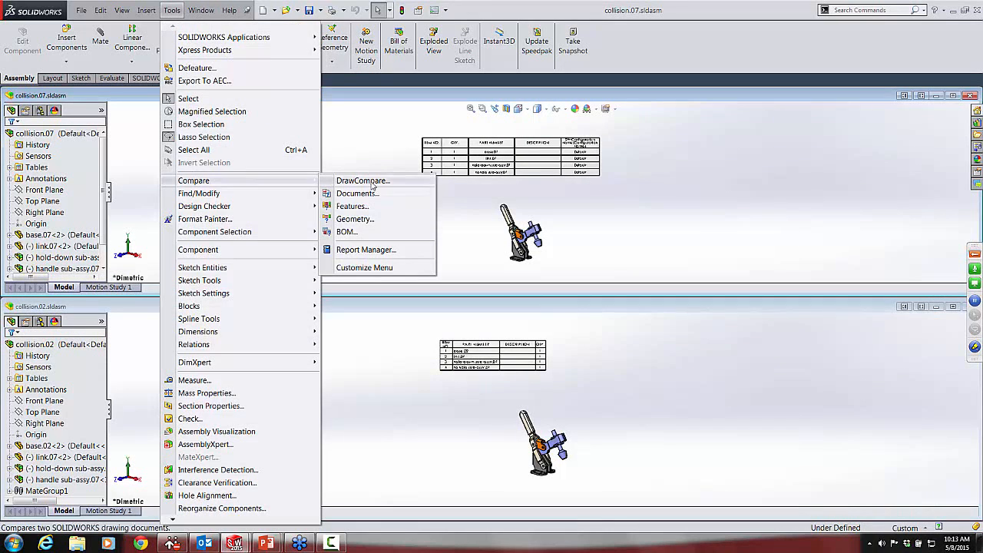
click(366, 234)
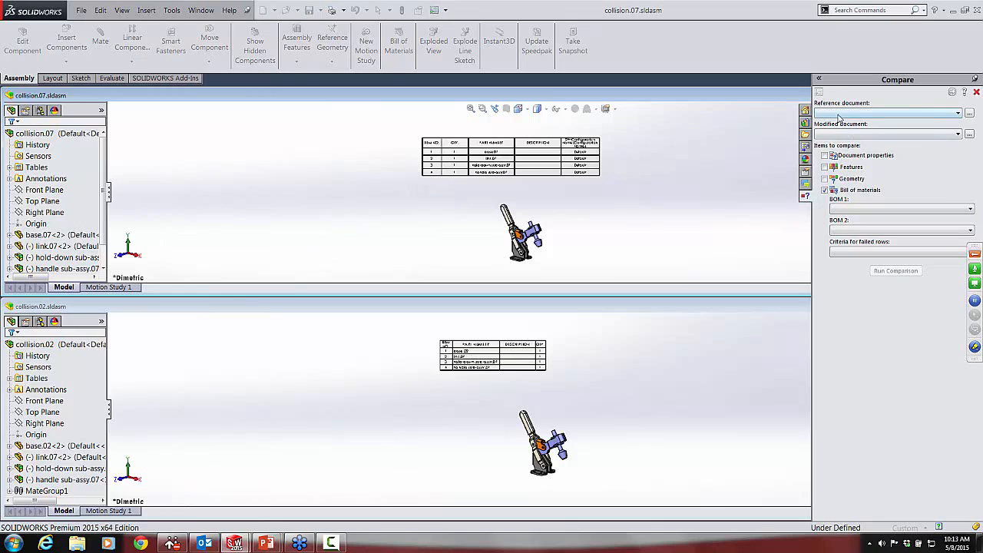
Set collision.02.sldasm as the reference document and collision.07.sldasm as the modified document for the comparison.
click(958, 114)
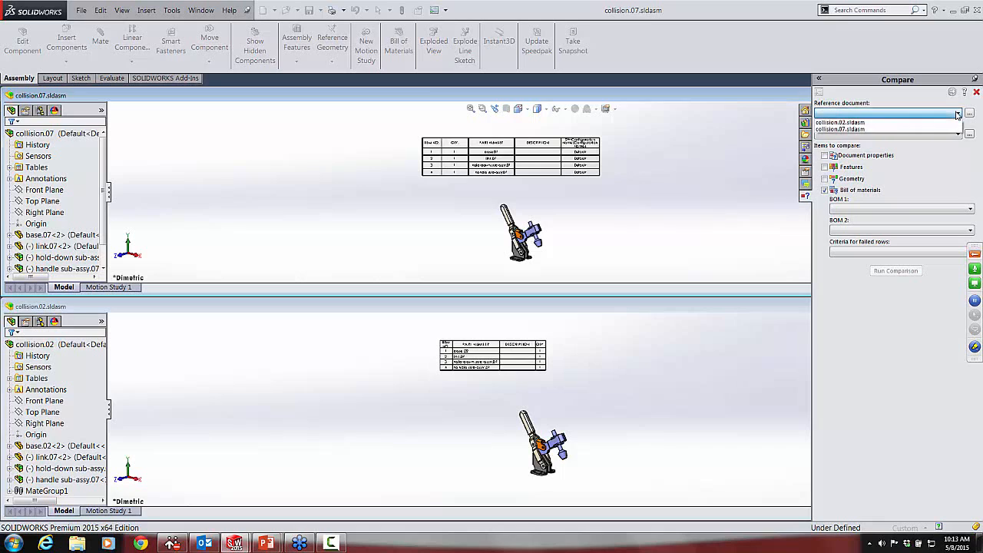
click(890, 123)
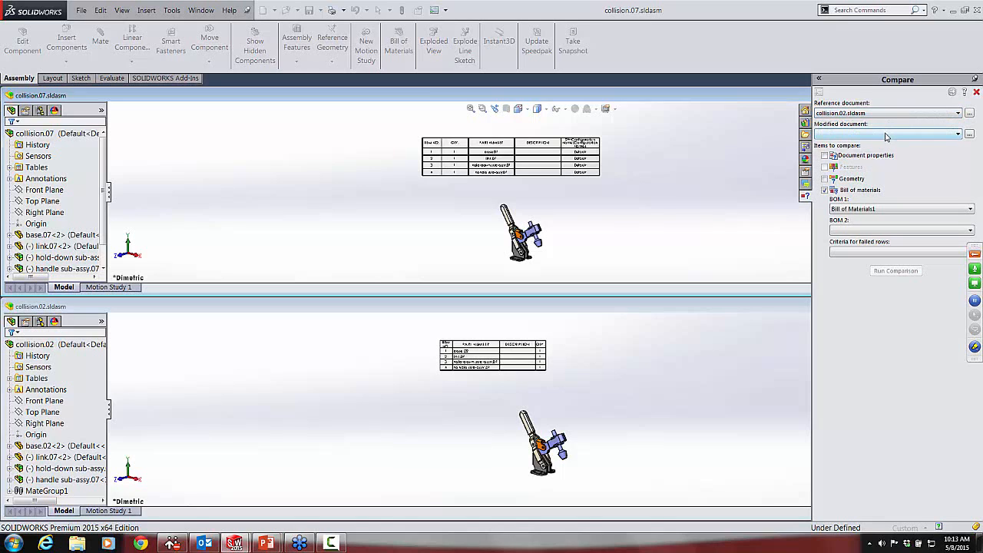
click(883, 138)
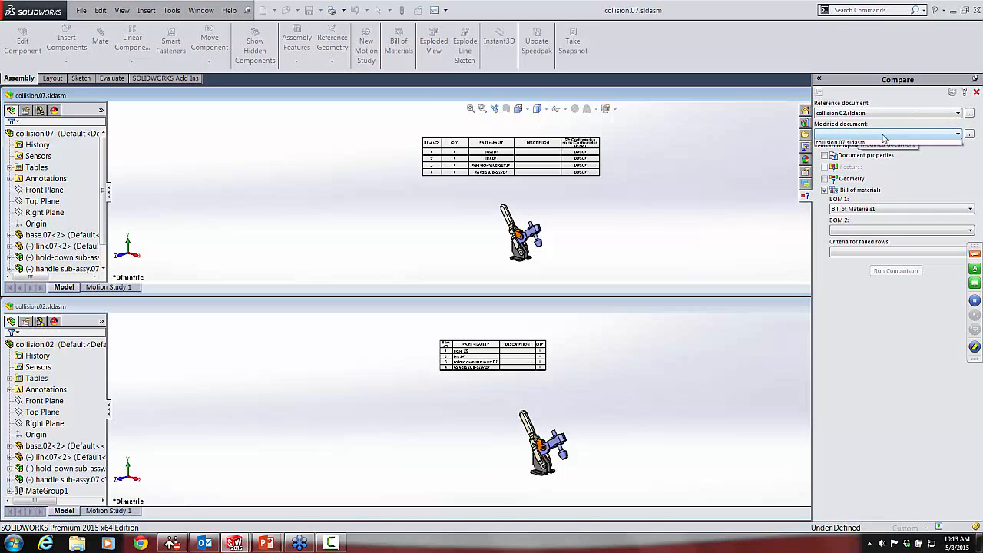
click(882, 154)
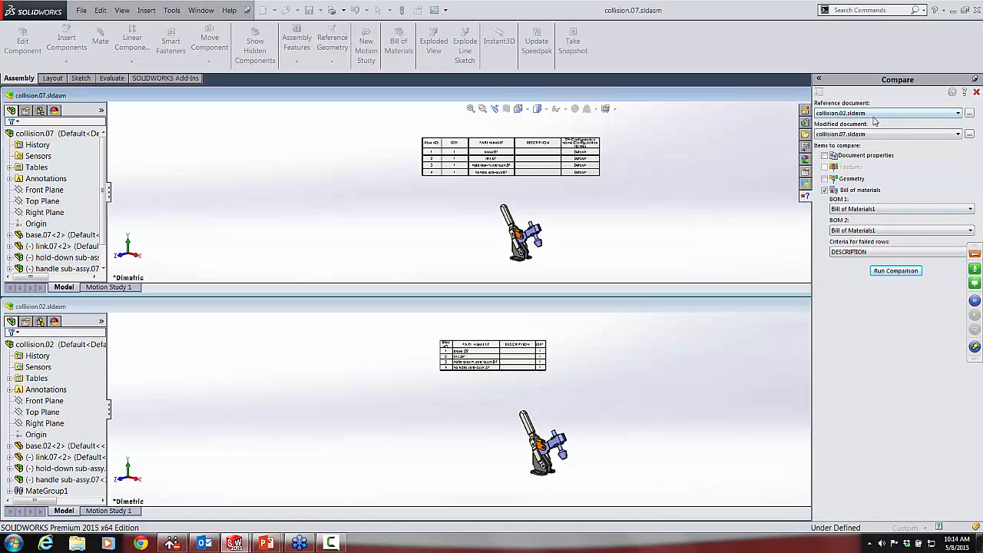
Run the bill of materials comparison with DESCRIPTION as the criterion for failed rows.
click(868, 257)
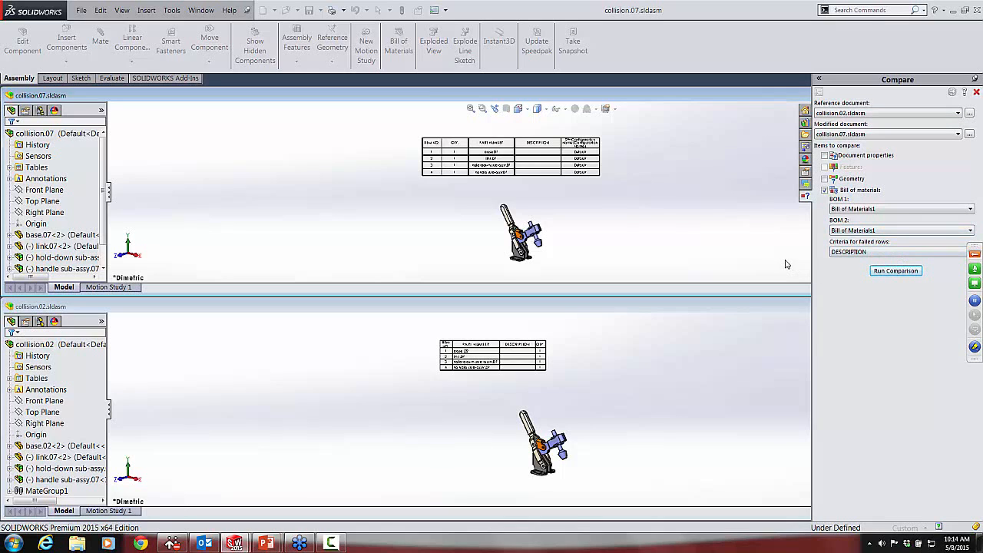
double_click(530, 152)
click(455, 410)
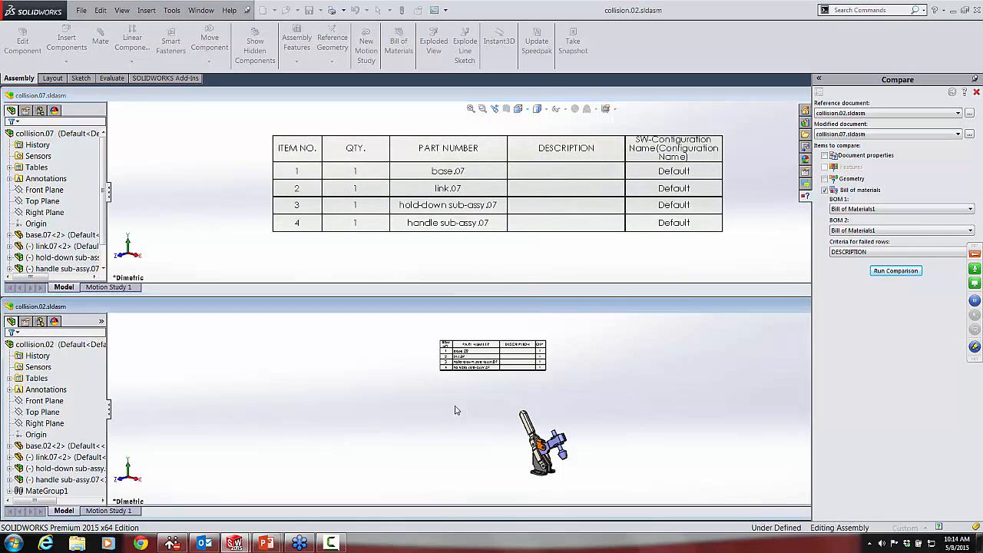
scroll(504, 351, down, 7)
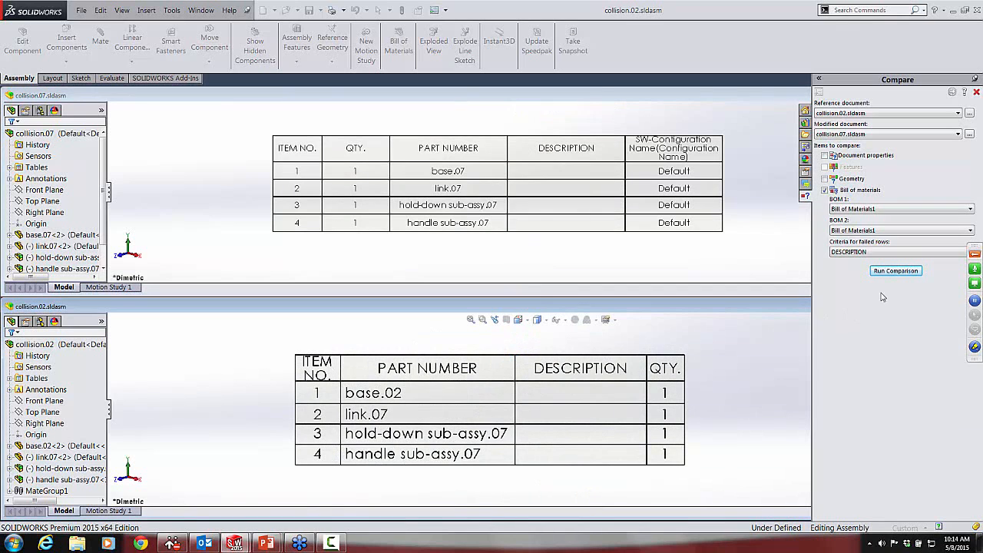
click(904, 274)
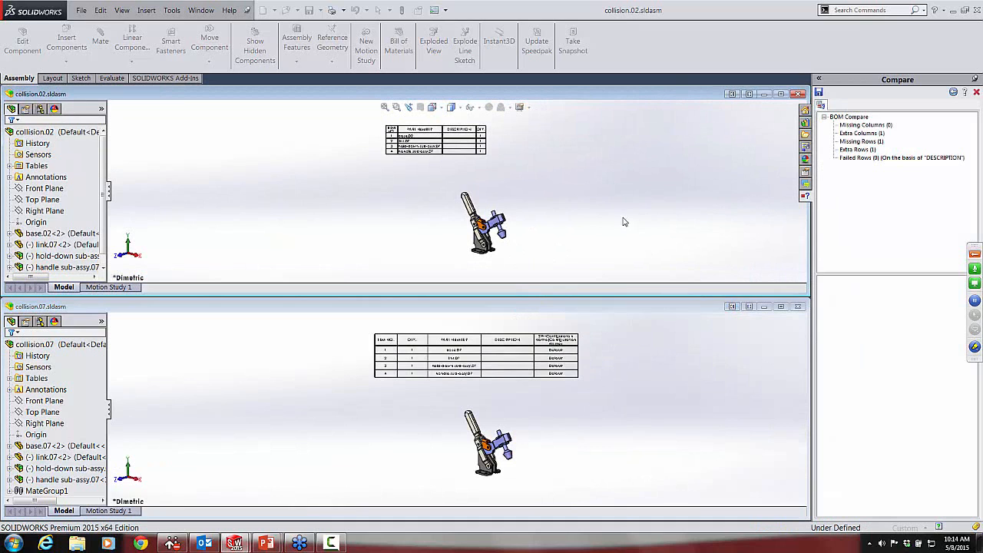
Examine the columns and rows of the bill of materials tables in collision.02 and collision.07 at readable size.
click(440, 138)
scroll(442, 137, down, 5)
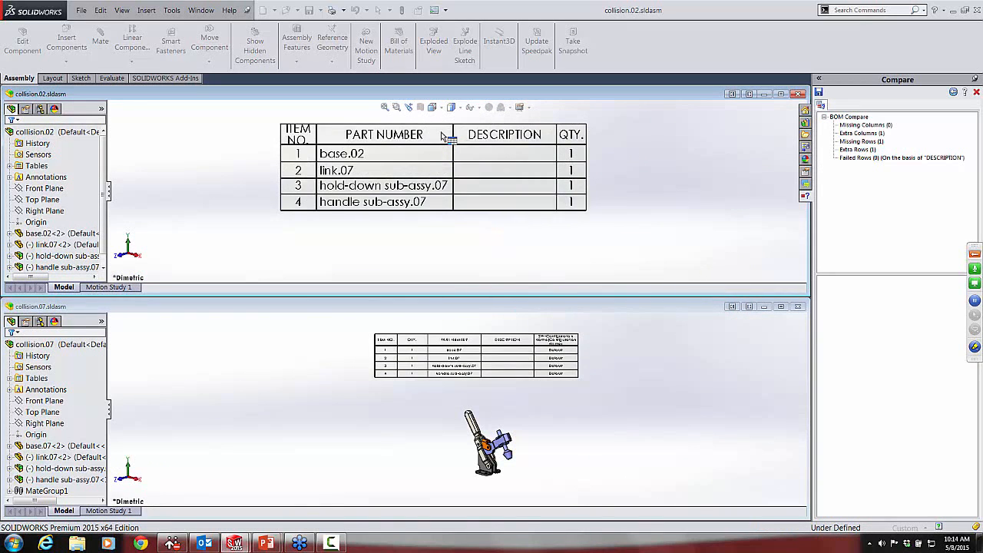
click(478, 353)
scroll(477, 349, down, 3)
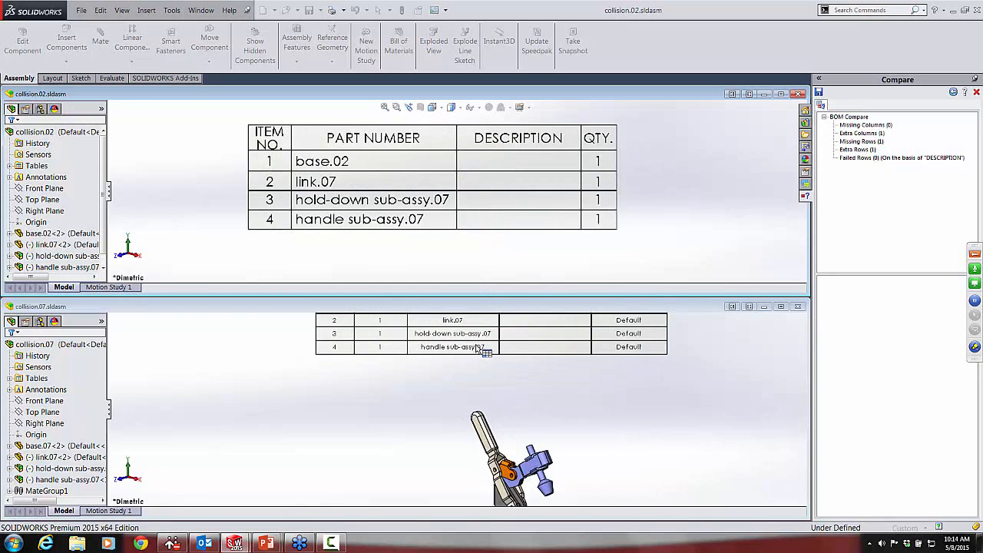
scroll(479, 343, up, 4)
scroll(477, 334, down, 3)
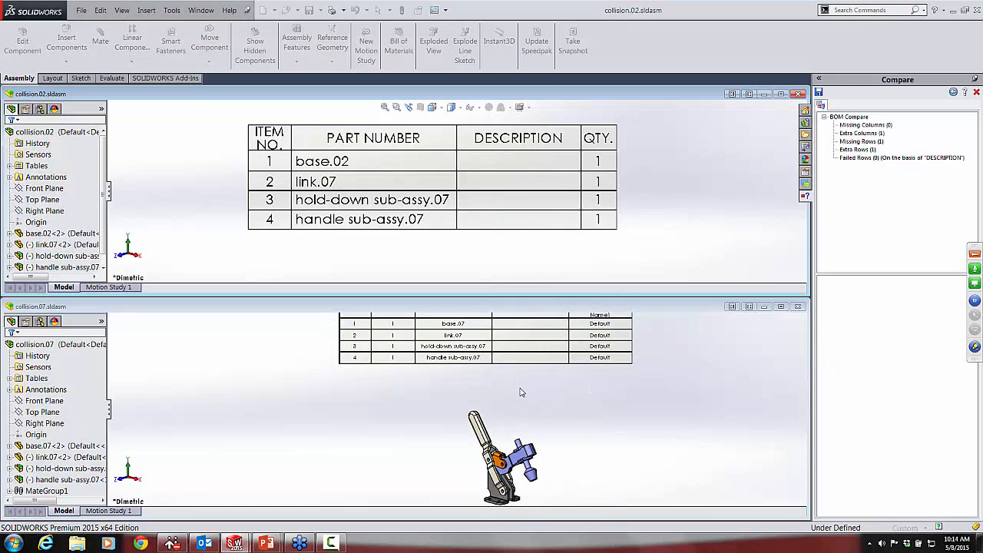
middle_drag(519, 391, 519, 398)
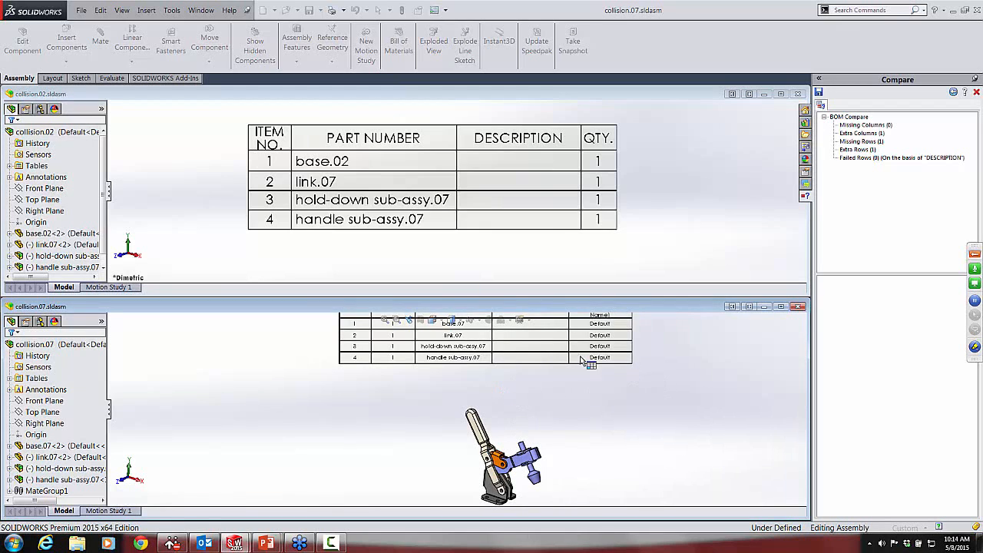
scroll(588, 360, up, 3)
scroll(489, 339, down, 2)
scroll(489, 338, down, 1)
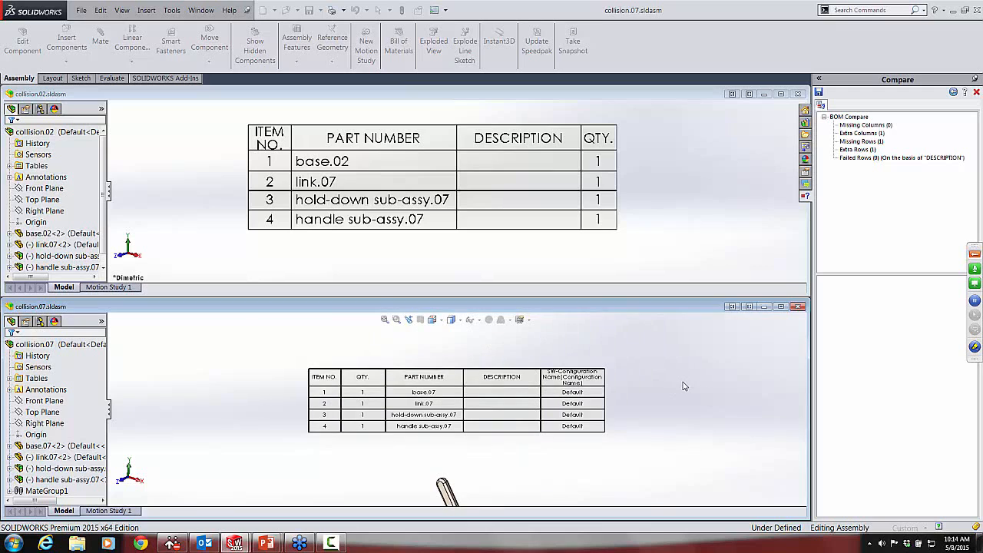
Review the missing columns, extra columns, missing rows, extra rows and failed rows in the BOM comparison results.
click(864, 125)
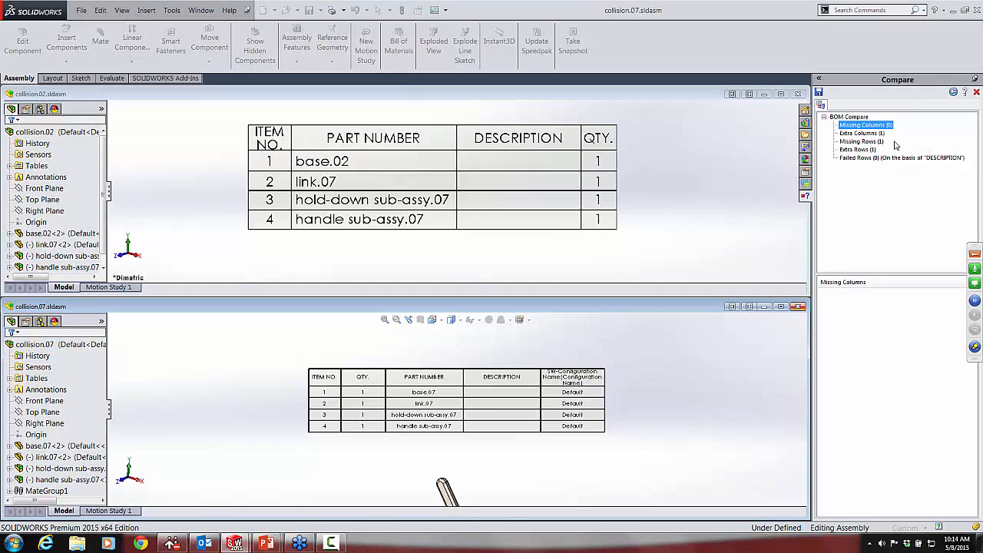
click(870, 133)
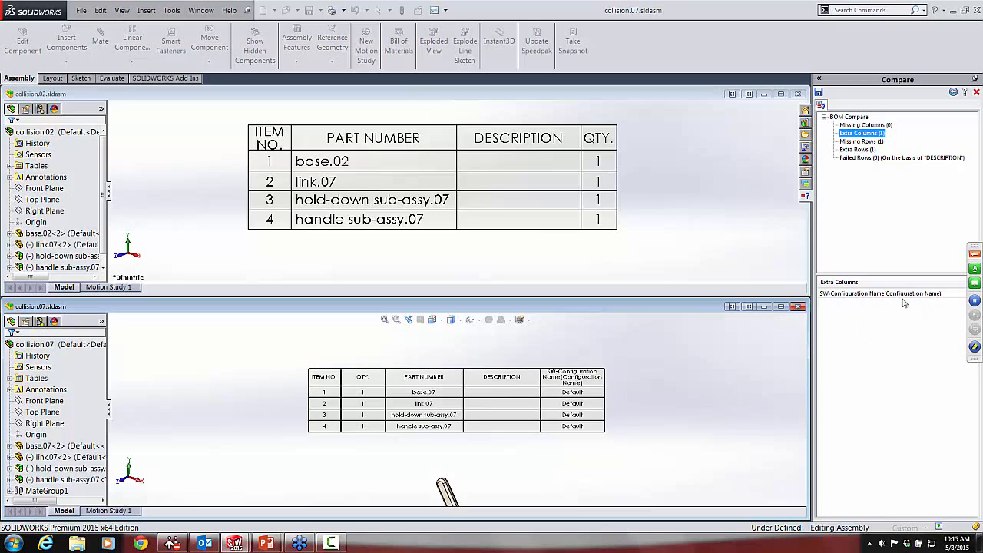
click(861, 141)
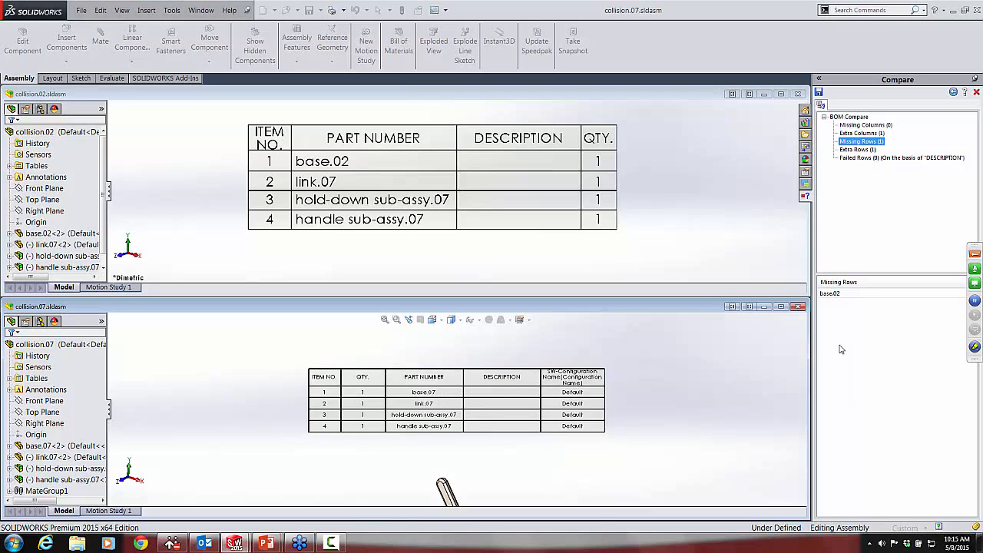
click(863, 150)
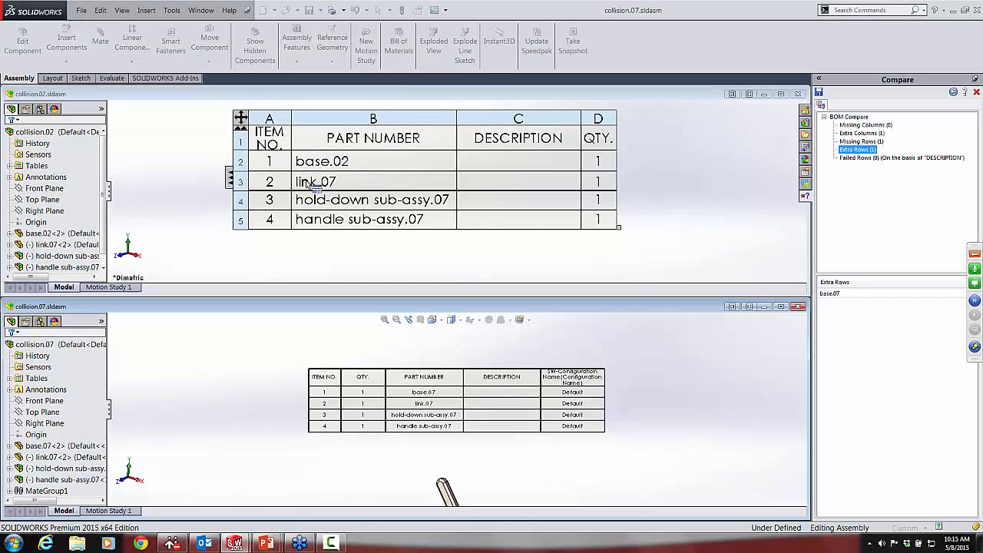
click(871, 158)
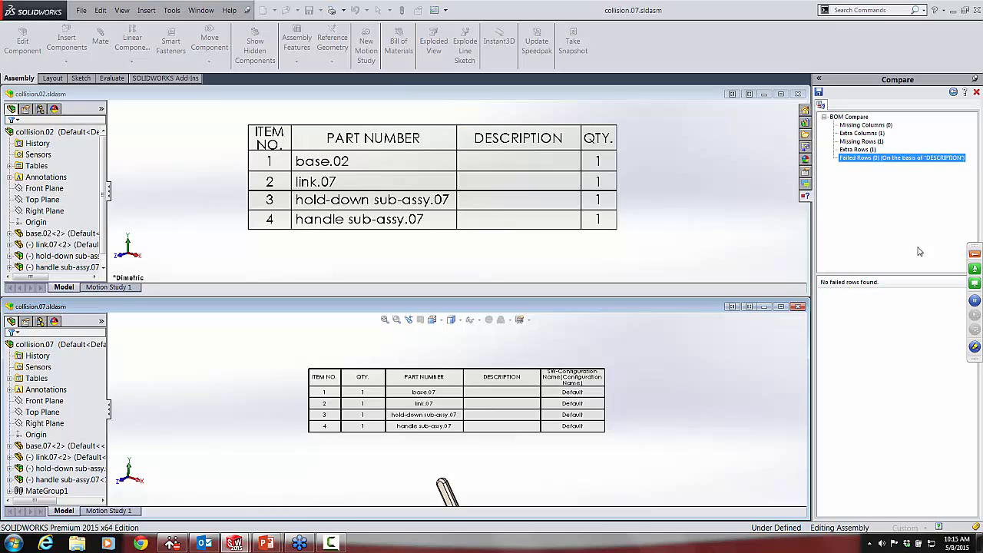
Exit the BOM comparison and close all open assembly documents.
click(977, 93)
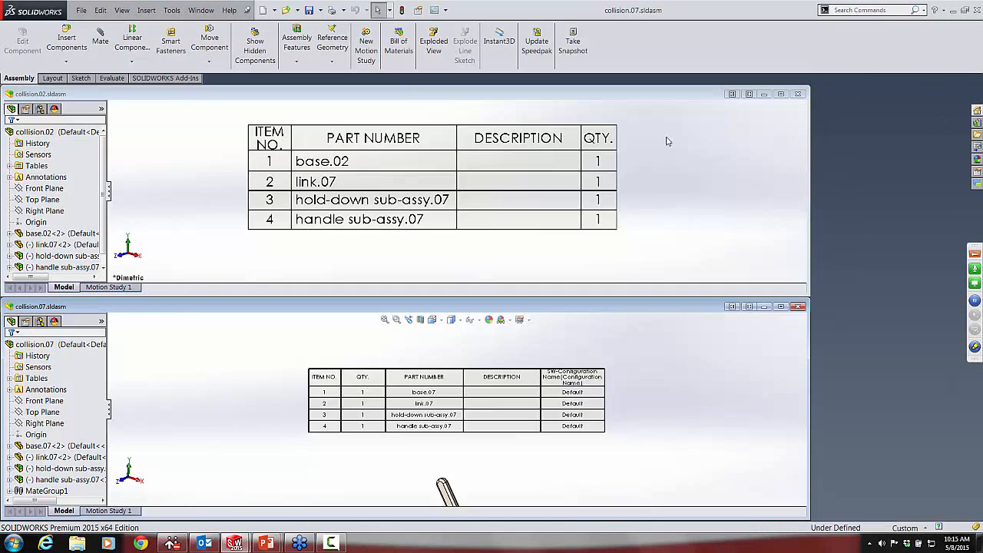
click(200, 10)
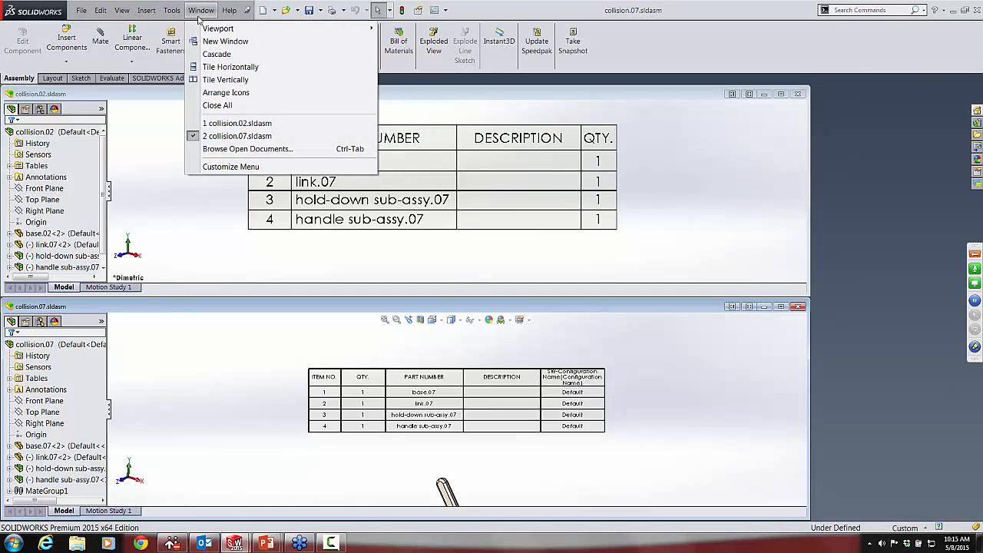
click(220, 105)
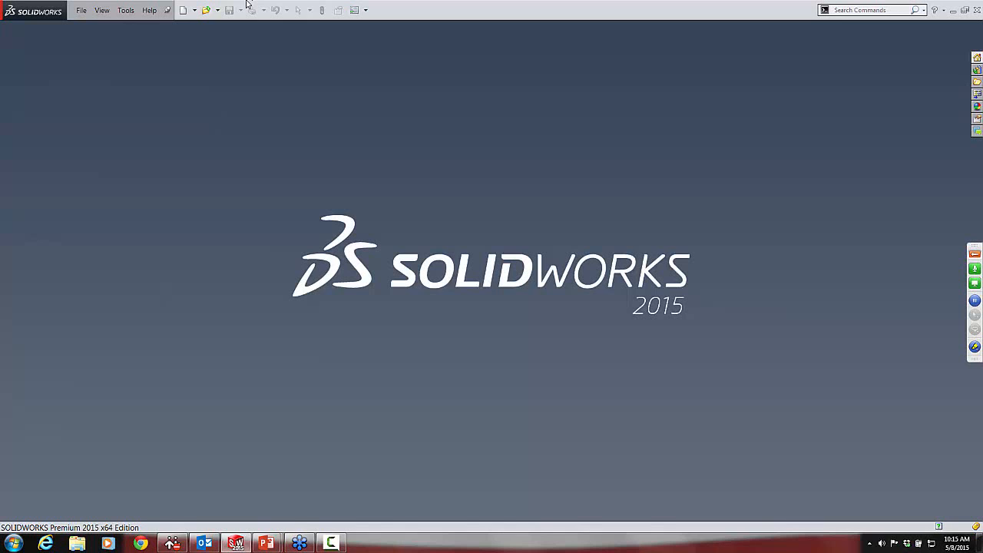
Open the part GeometryAnalysis.SLDPRT from the Case Study folder of Chapter 6.
click(206, 11)
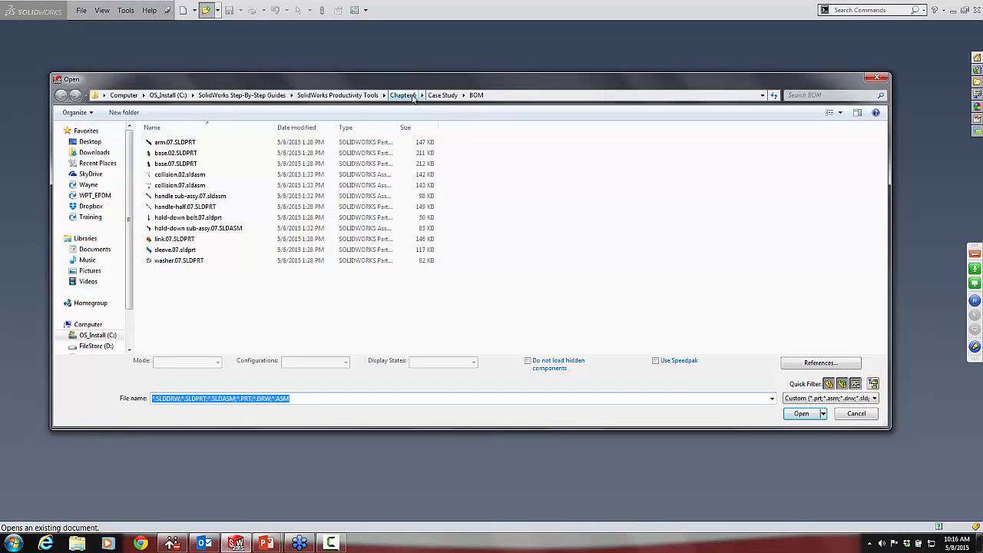
click(404, 95)
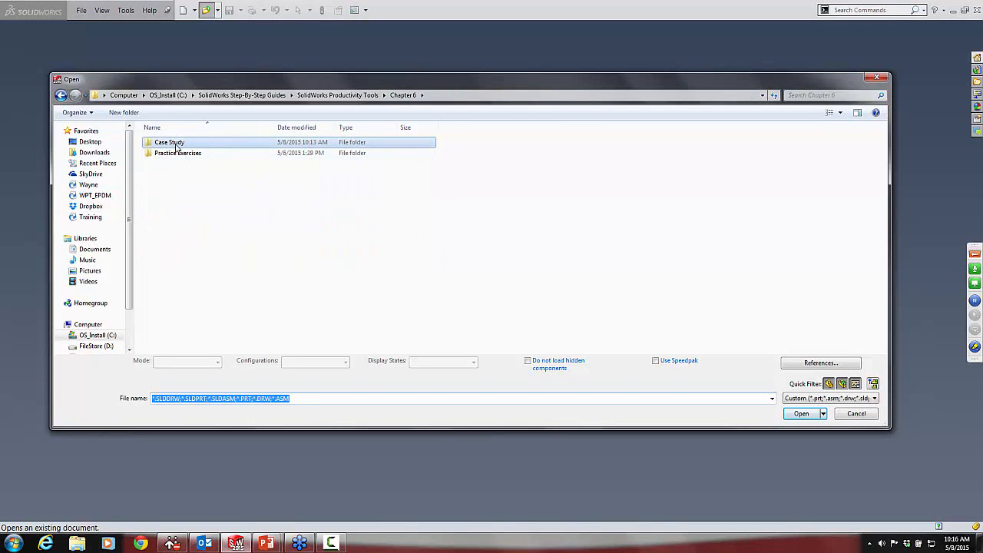
double_click(176, 147)
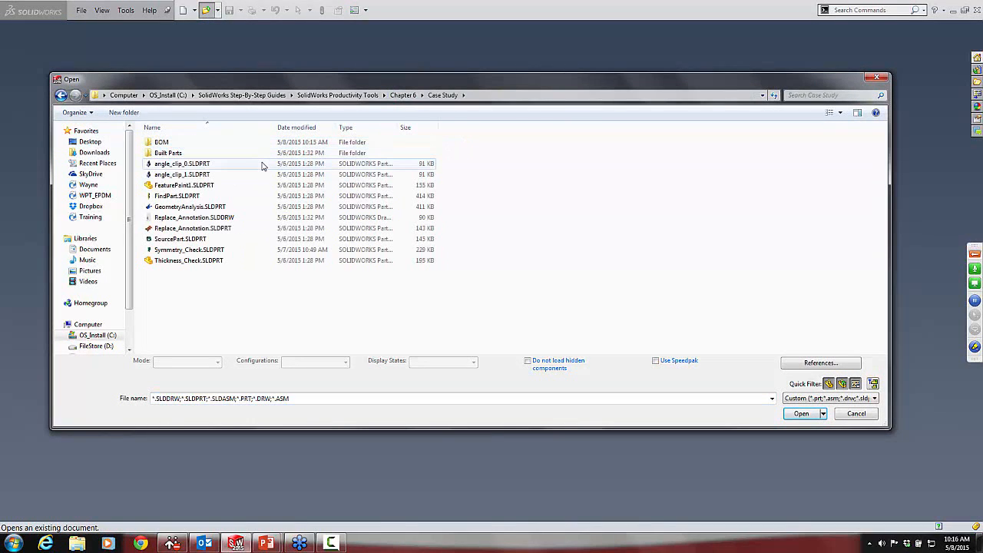
click(230, 207)
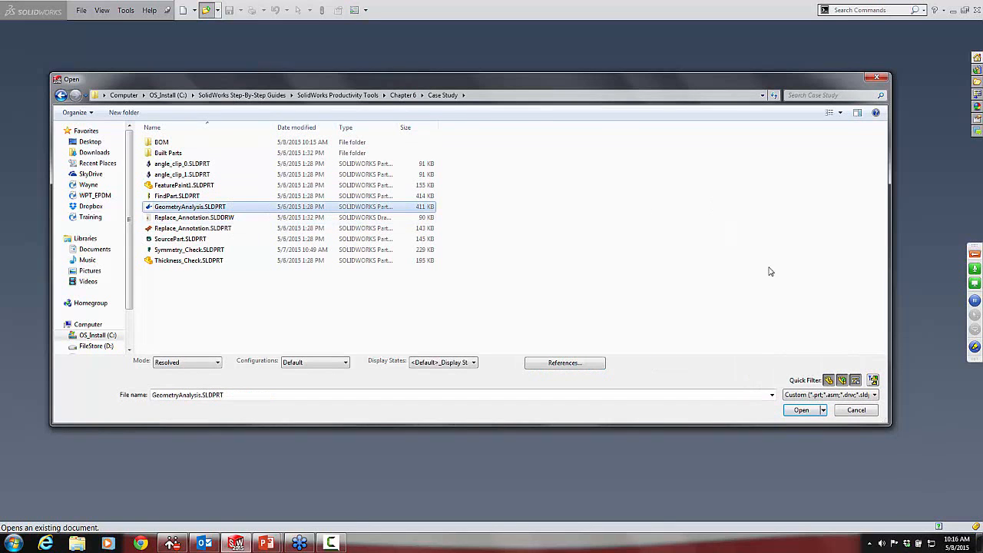
click(801, 409)
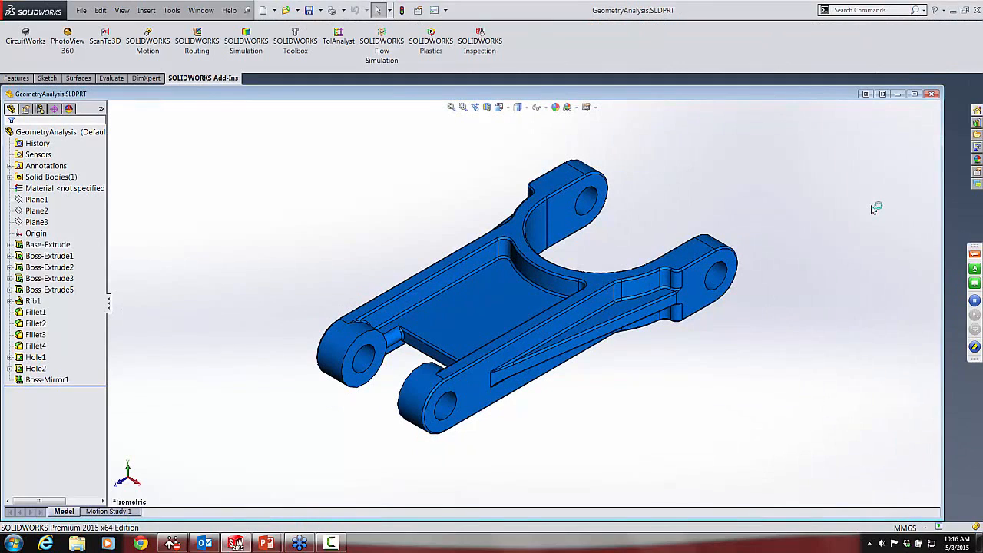
Start a Geometry Analysis of the GeometryAnalysis part.
middle_drag(482, 311, 366, 227)
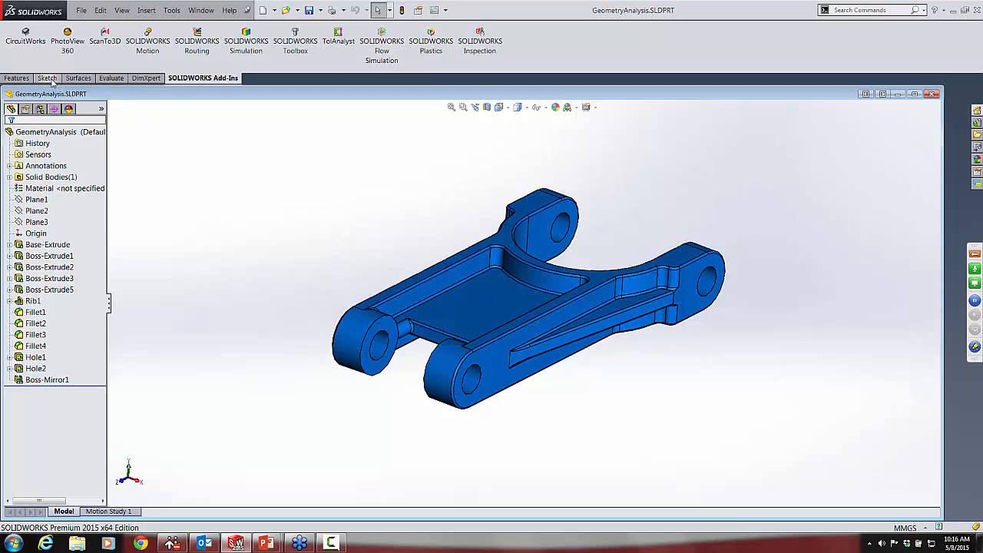
click(114, 79)
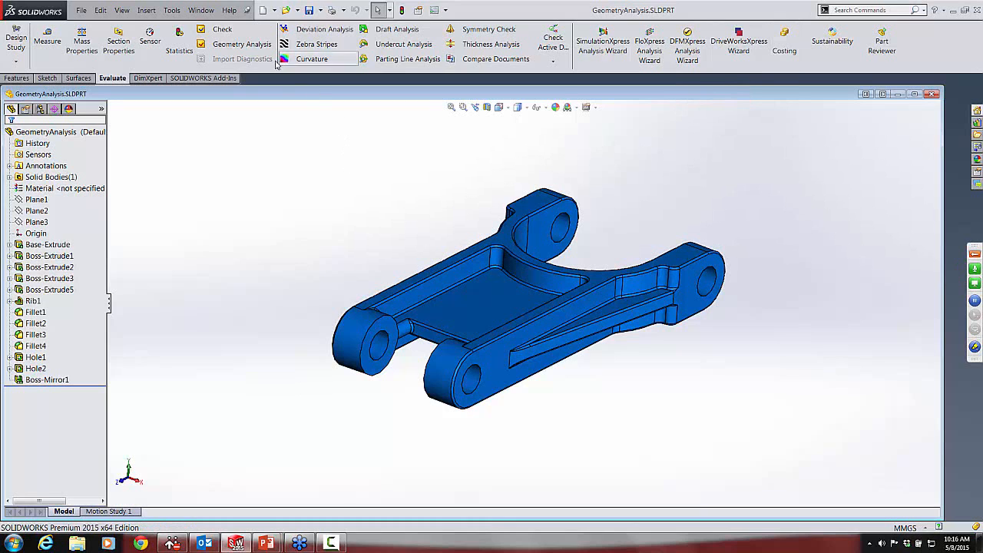
click(167, 13)
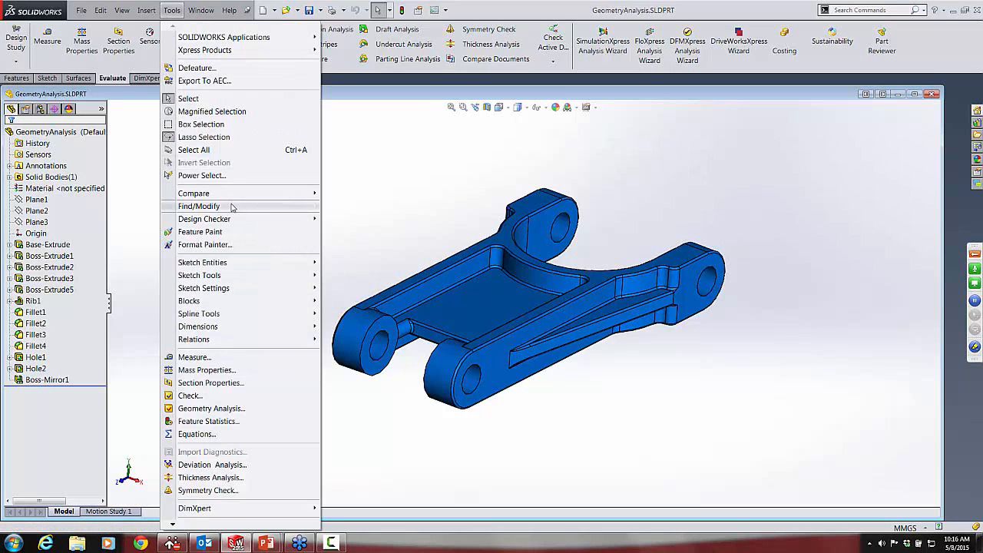
mouse_move(233, 207)
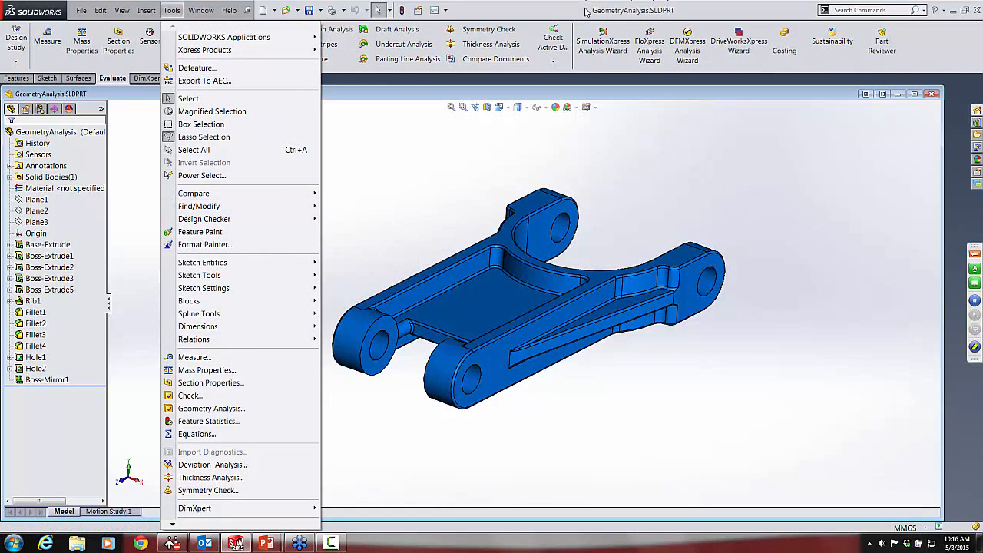
click(586, 10)
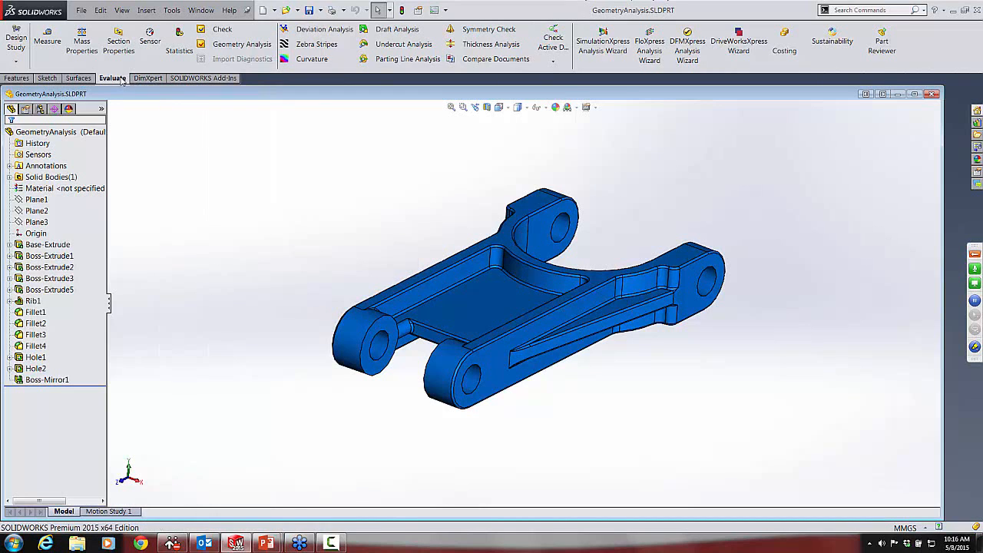
click(220, 46)
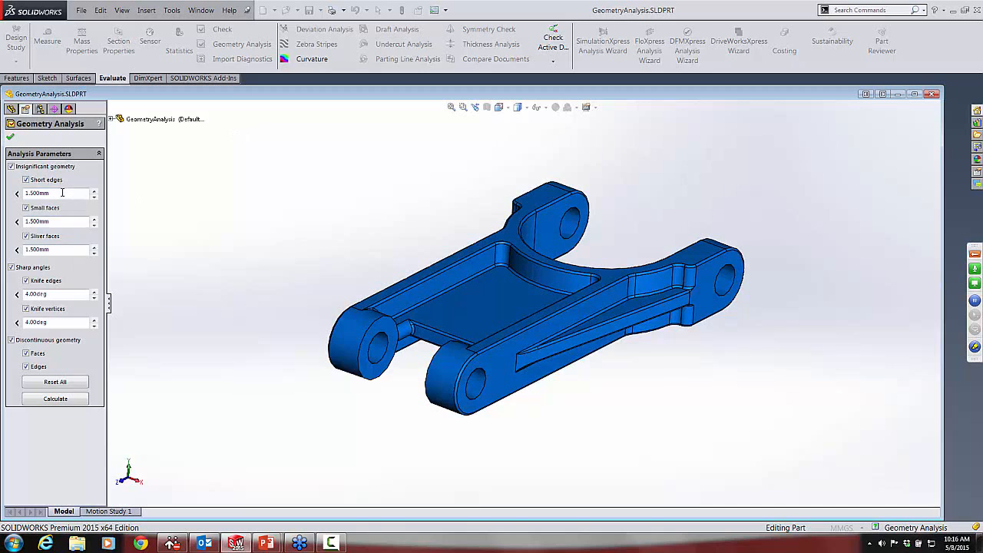
Calculate the geometry analysis with all parameters reset to their defaults, then discard the results to return to the parameters.
click(58, 383)
click(55, 399)
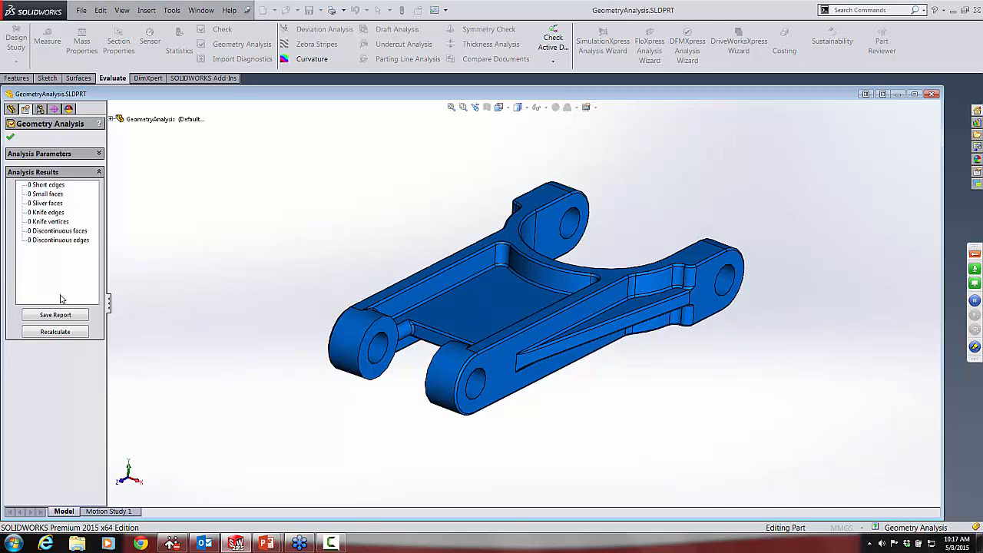
click(56, 334)
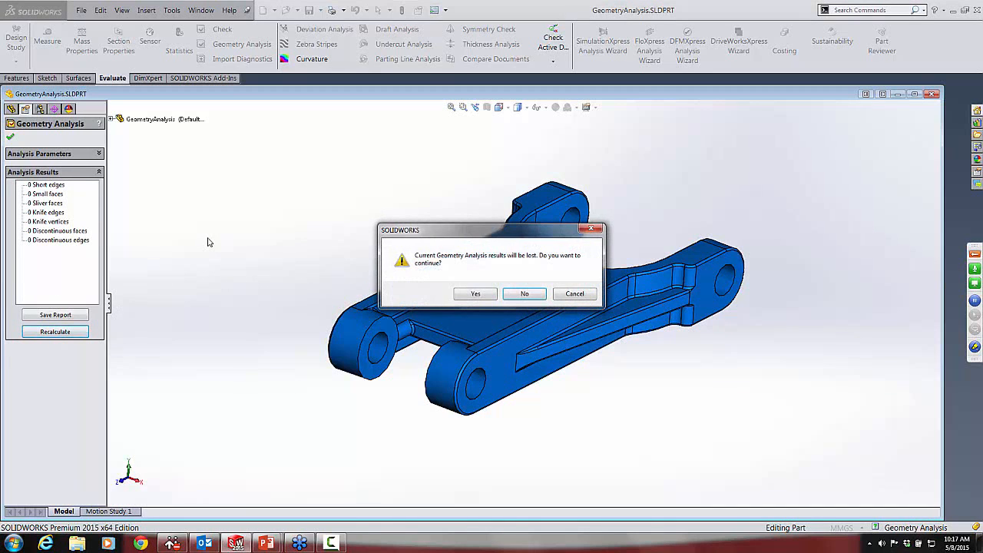
click(475, 294)
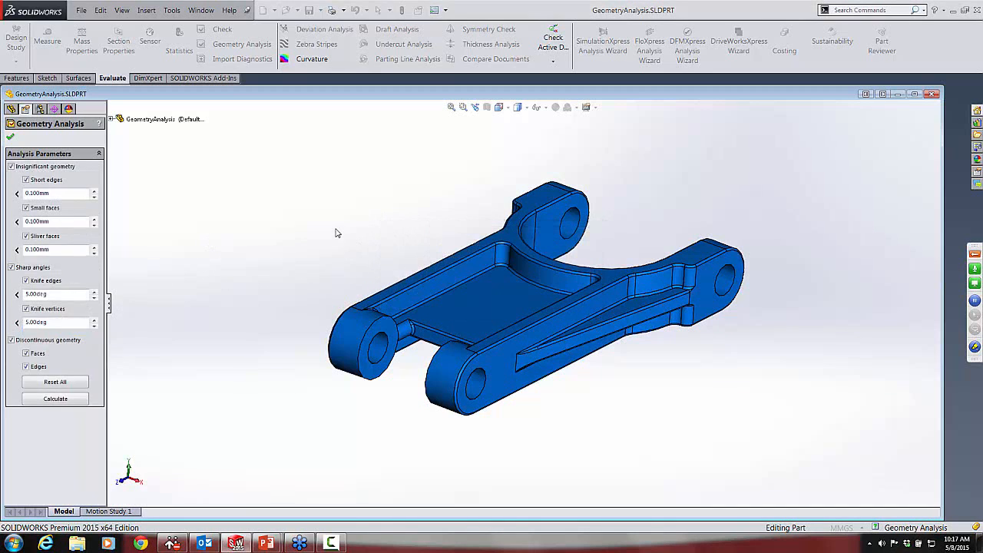
Set the insignificant geometry limits for short edges, small faces and sliver faces to 1.5 mm each.
double_click(80, 196)
text(1.5)
click(65, 221)
drag(70, 222, 17, 229)
text(1)
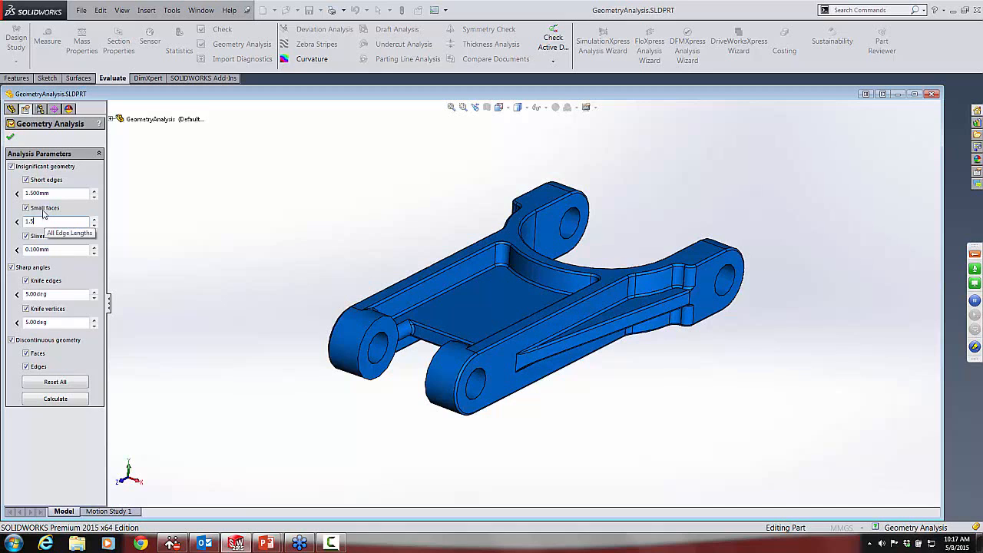
key(Tab)
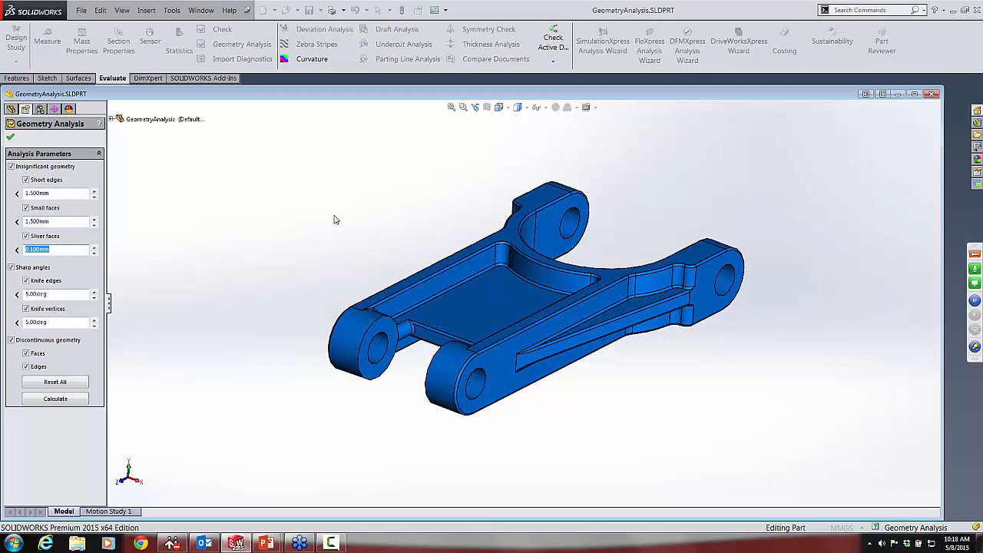
text(1.5)
Set the knife edge and knife vertex limits to 4 degrees and calculate the geometry analysis.
click(60, 296)
drag(59, 302, 2, 308)
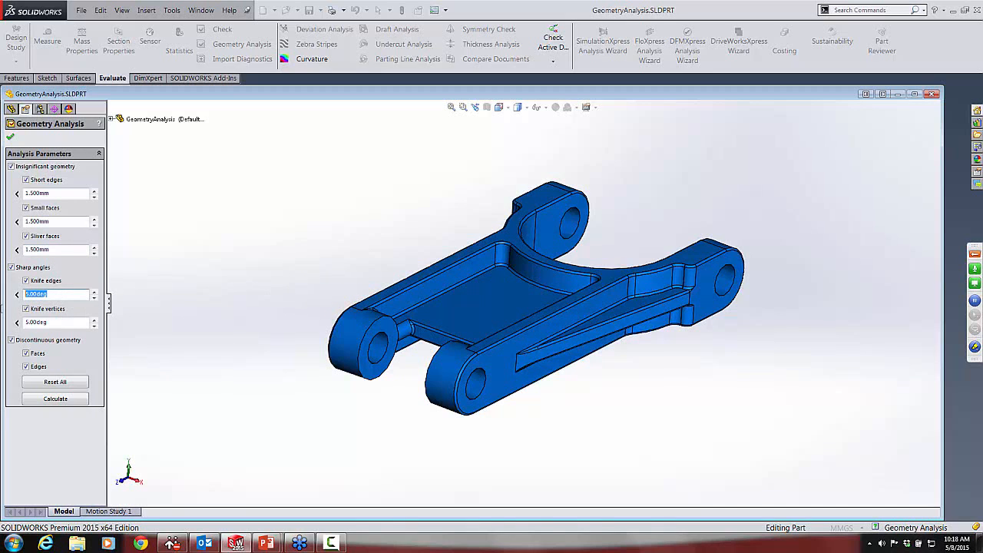
text(4)
drag(61, 322, 1, 326)
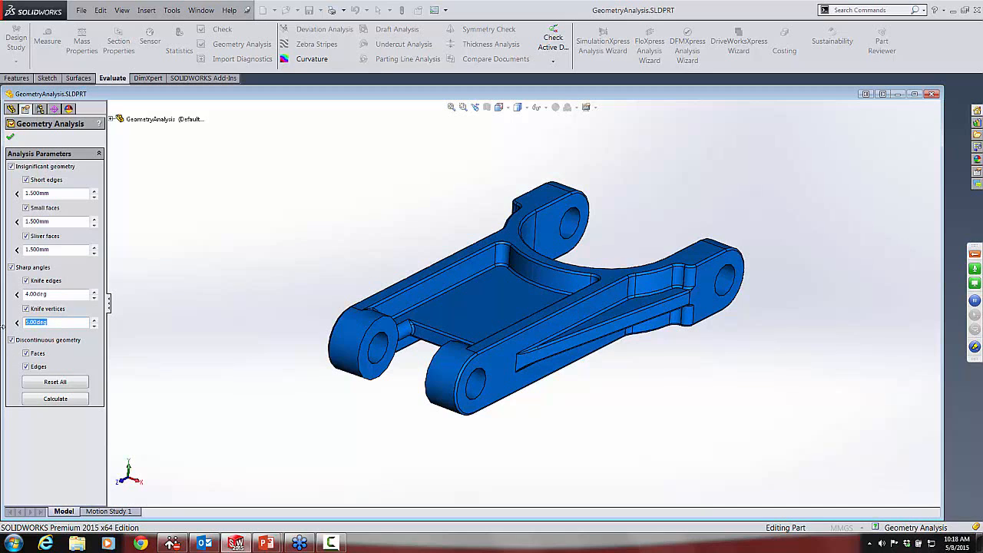
text(4)
click(57, 398)
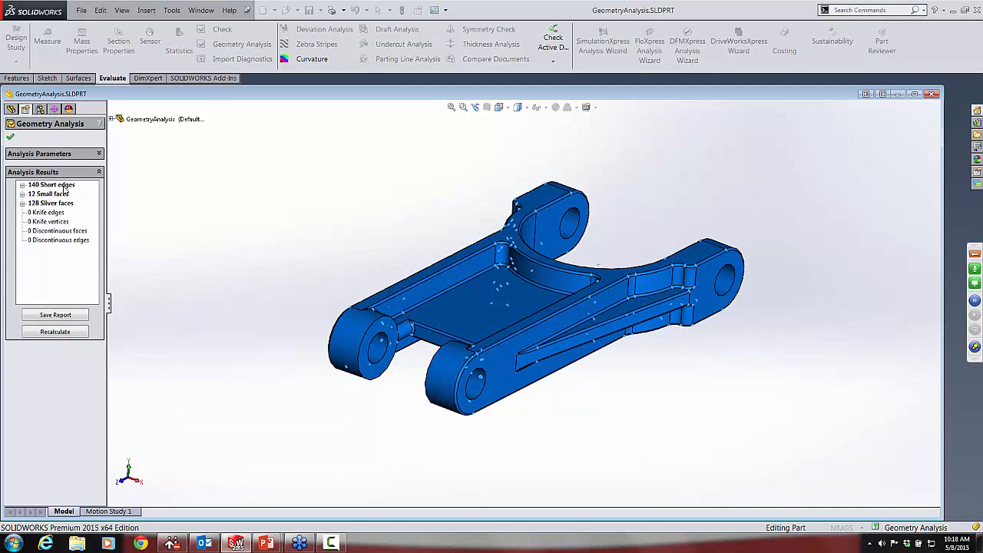
Locate the short edge Edge2 from the analysis results on the model and examine it up close.
click(22, 186)
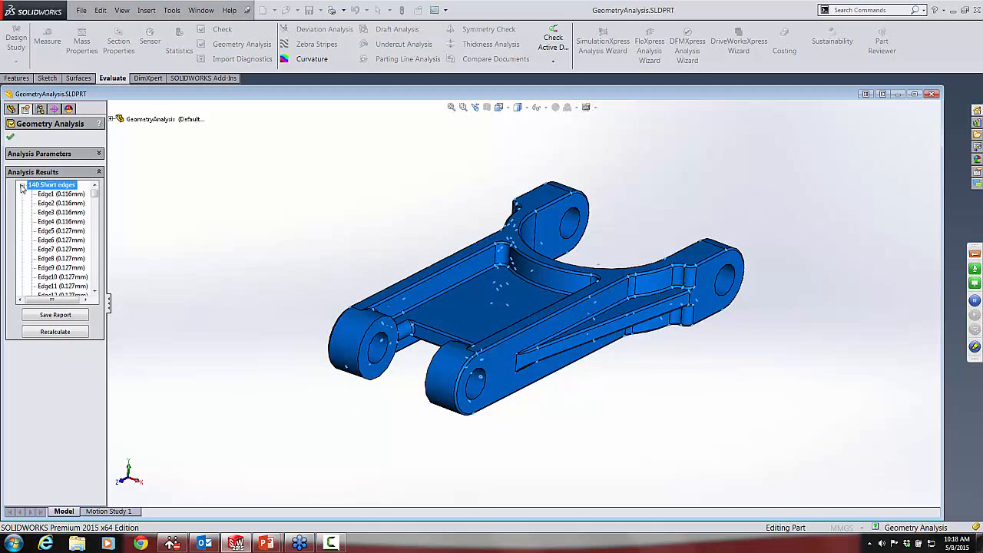
click(61, 203)
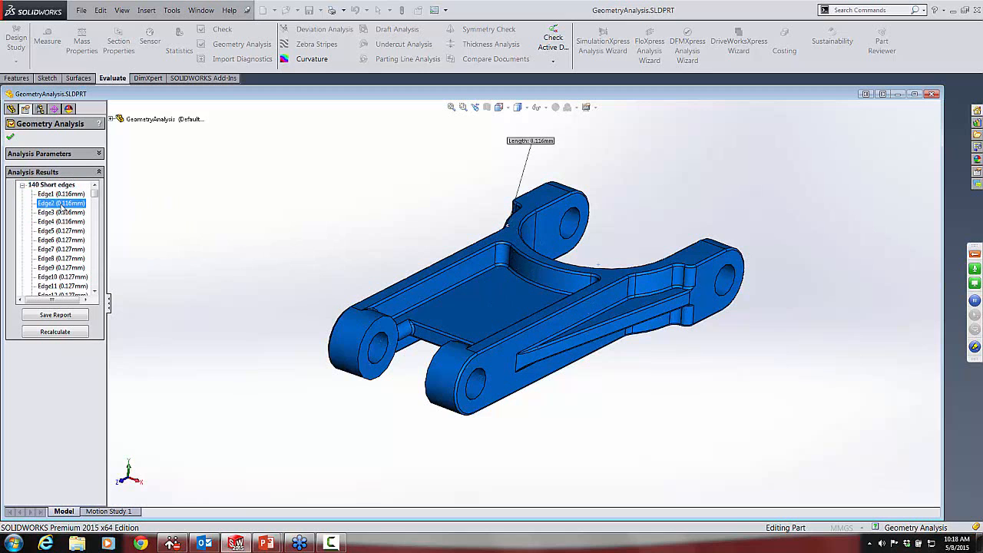
middle_drag(300, 222, 360, 290)
scroll(410, 160, down, 10)
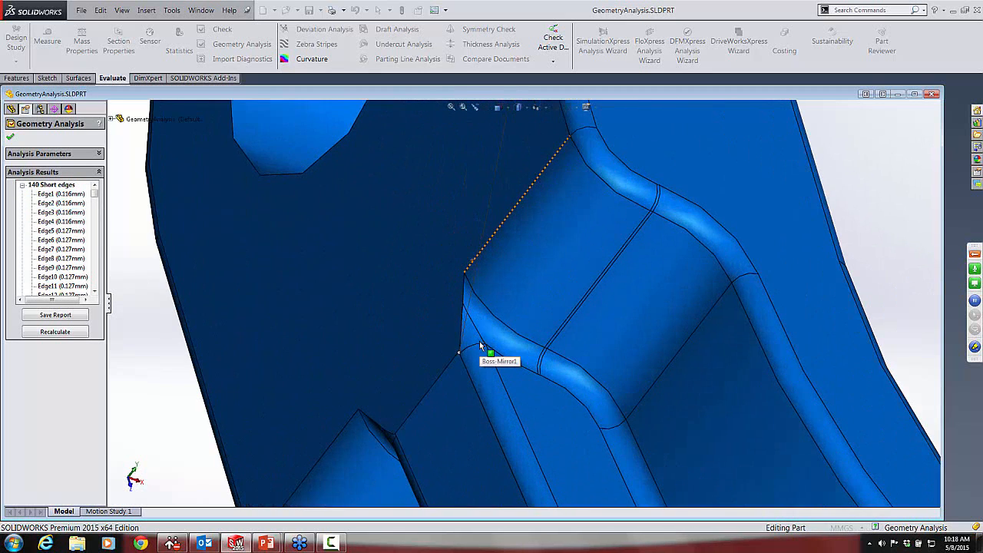
middle_drag(481, 368, 426, 342)
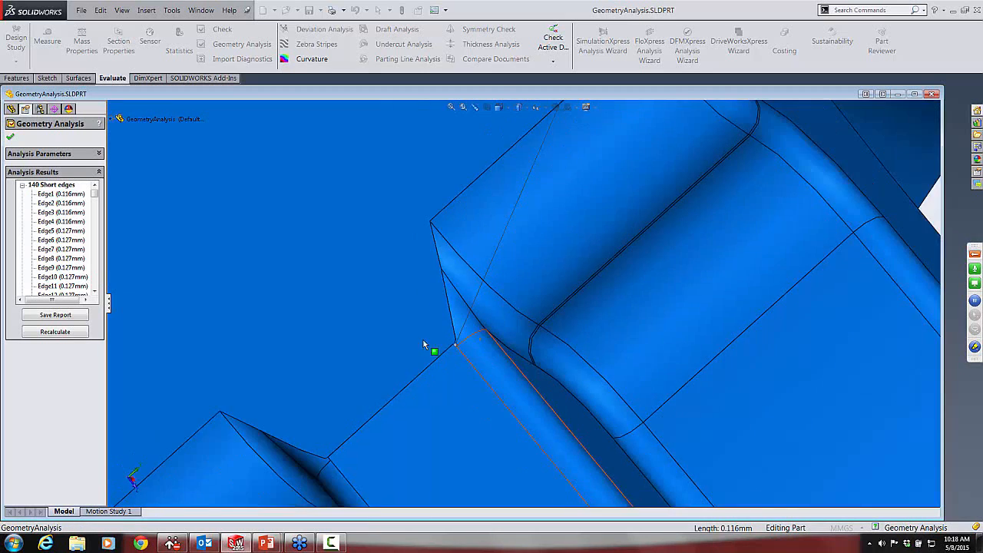
scroll(426, 343, down, 3)
scroll(492, 348, down, 5)
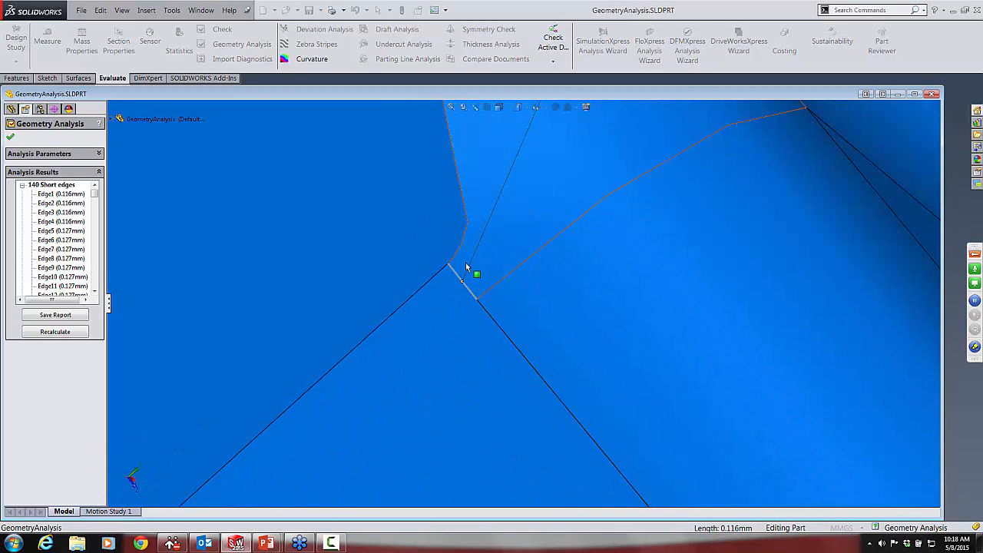
scroll(572, 301, up, 5)
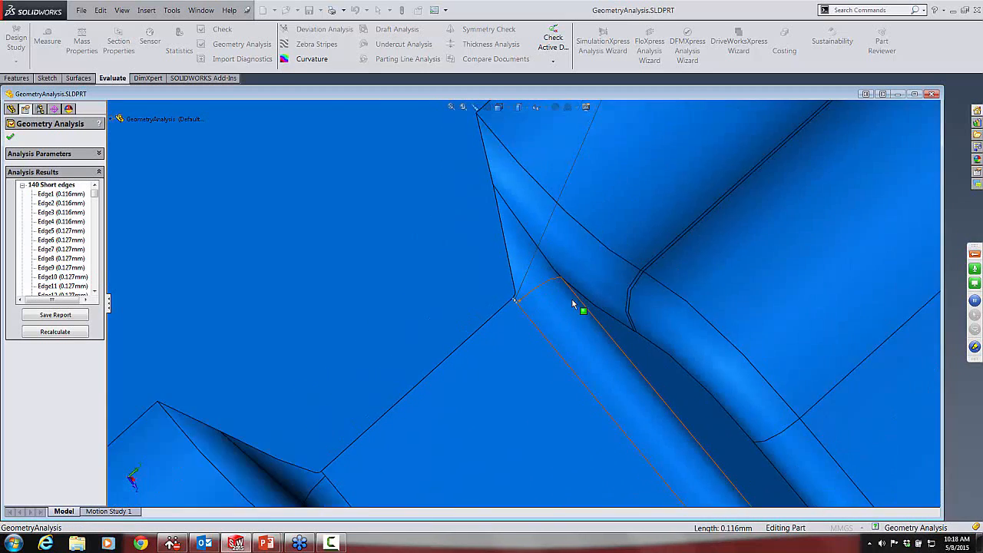
scroll(572, 303, up, 6)
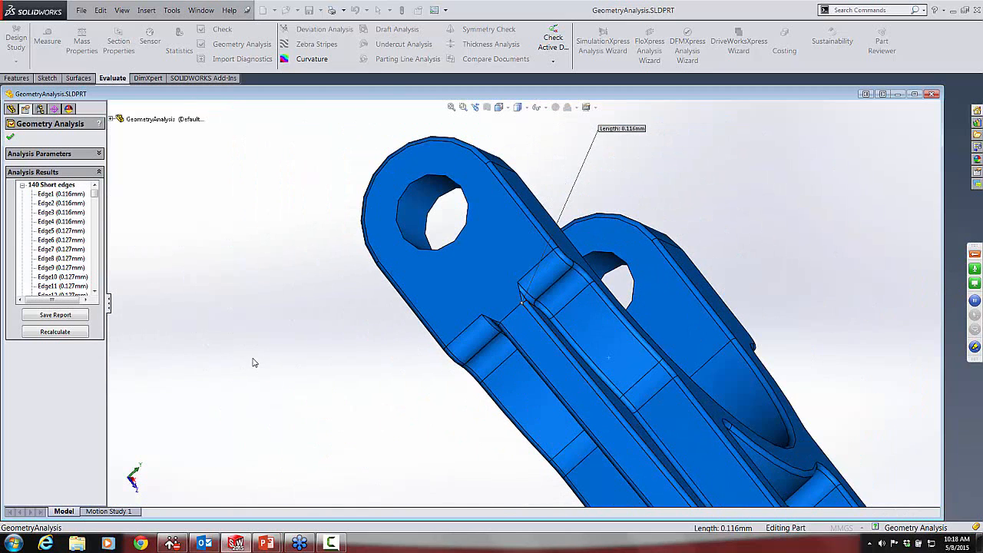
click(61, 203)
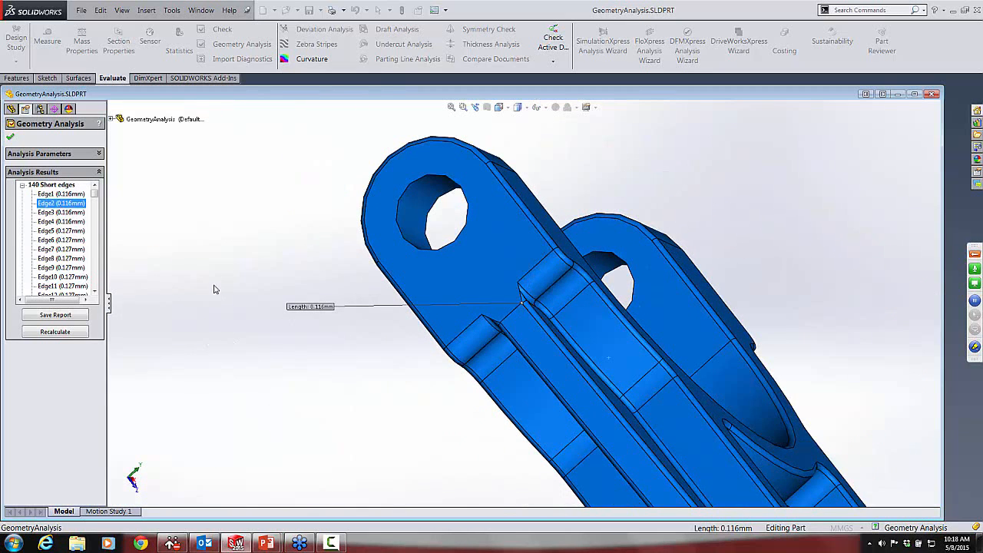
click(21, 185)
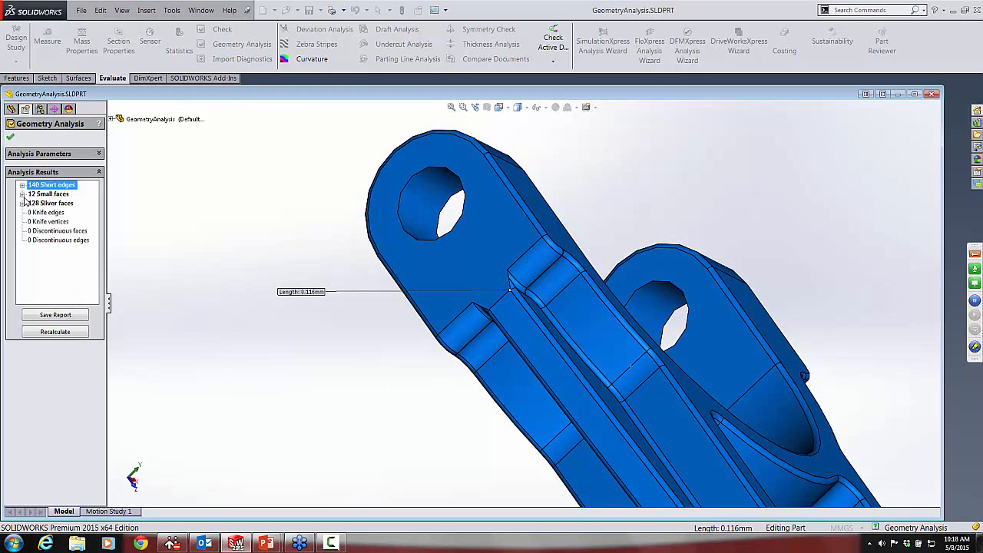
Locate Face2 from the small faces results and examine it closely on the fillet beside the lug.
click(22, 195)
click(61, 203)
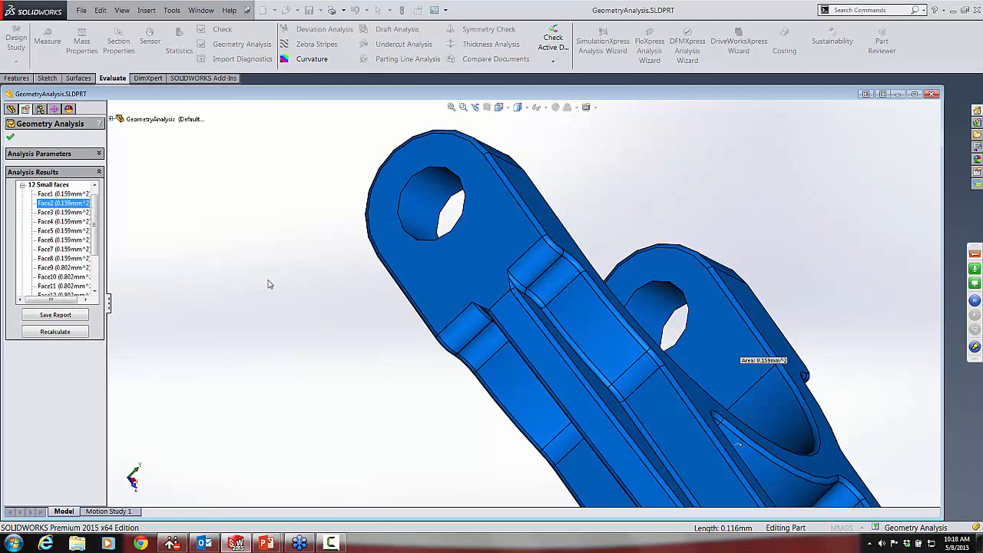
middle_drag(333, 333, 197, 325)
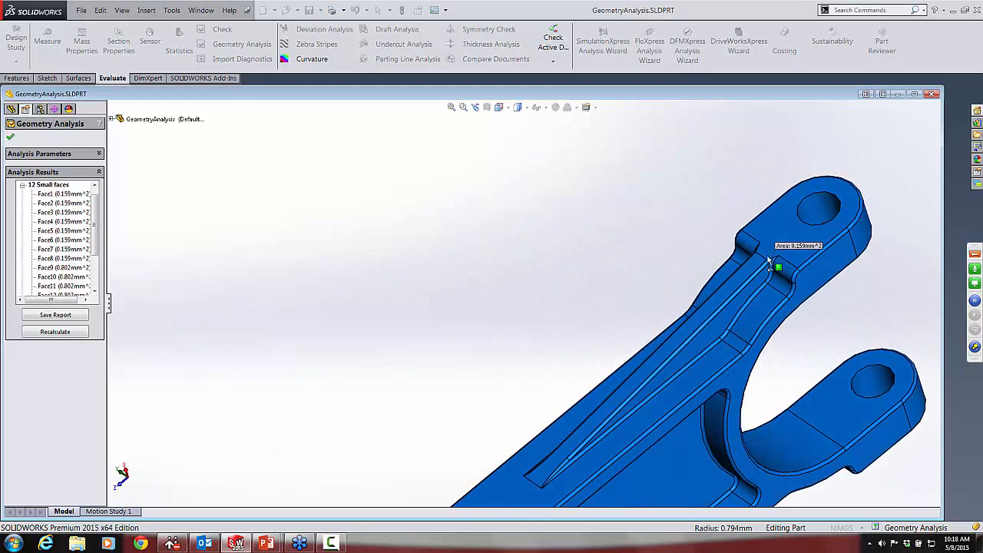
scroll(769, 264, down, 10)
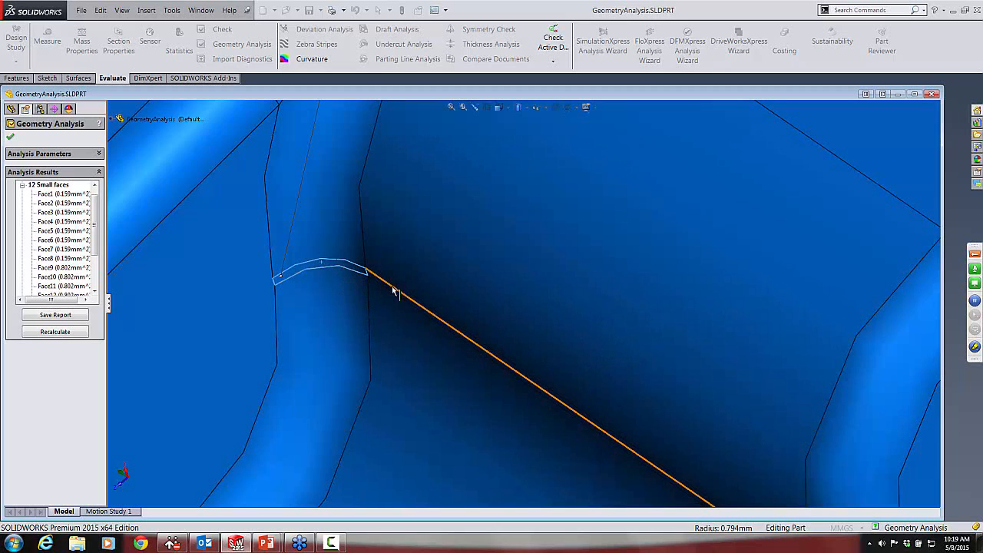
scroll(392, 289, up, 2)
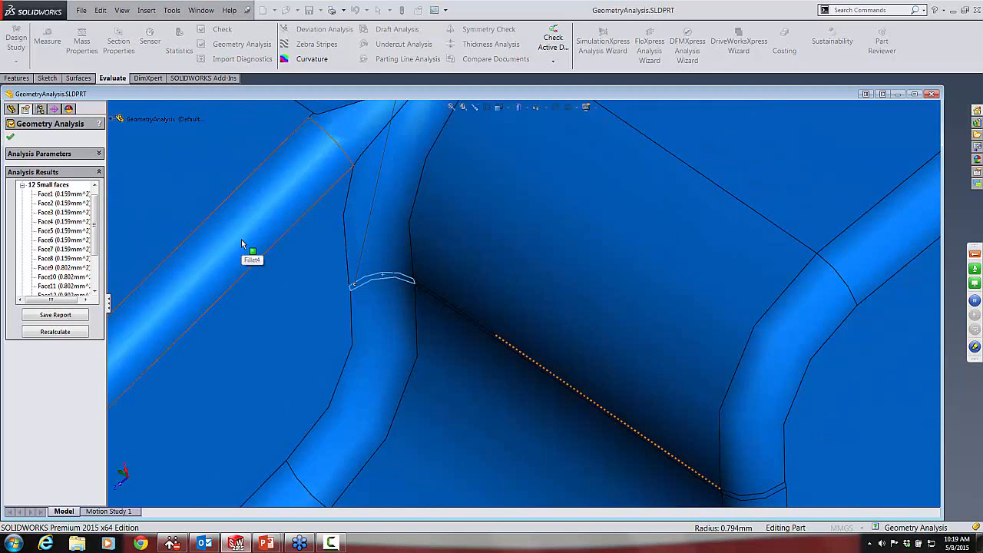
click(23, 186)
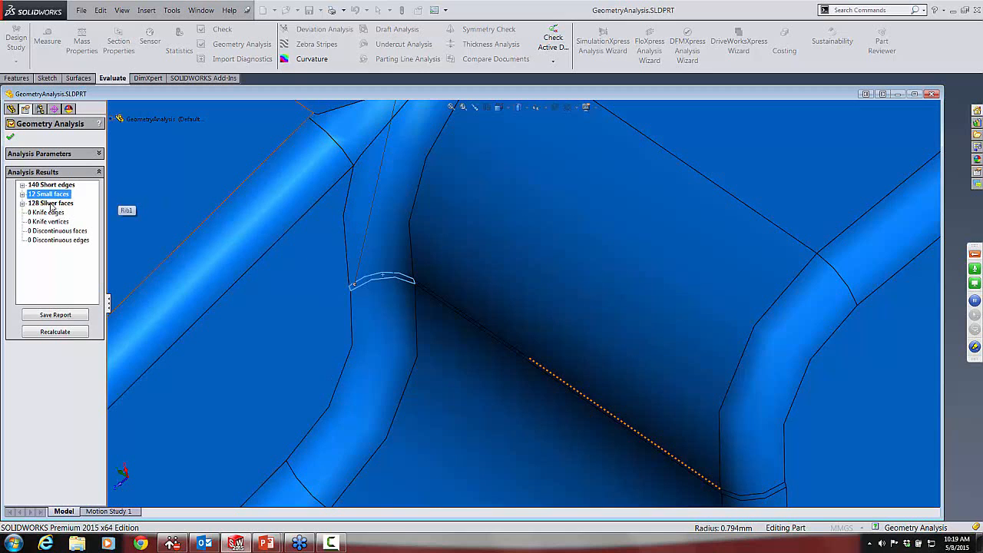
Locate Face2 from the sliver faces results and inspect its narrow shape on the model.
click(22, 203)
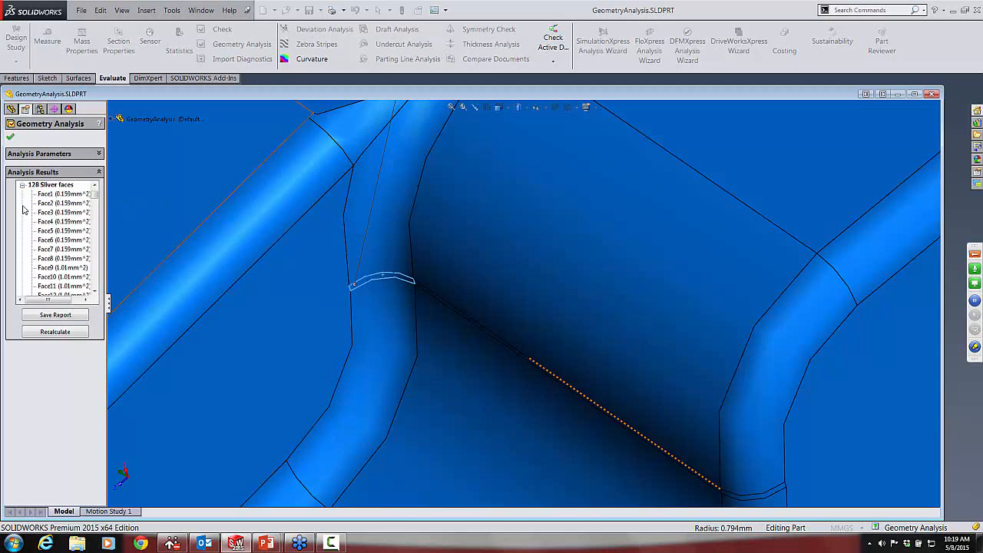
click(64, 203)
middle_drag(285, 251, 123, 206)
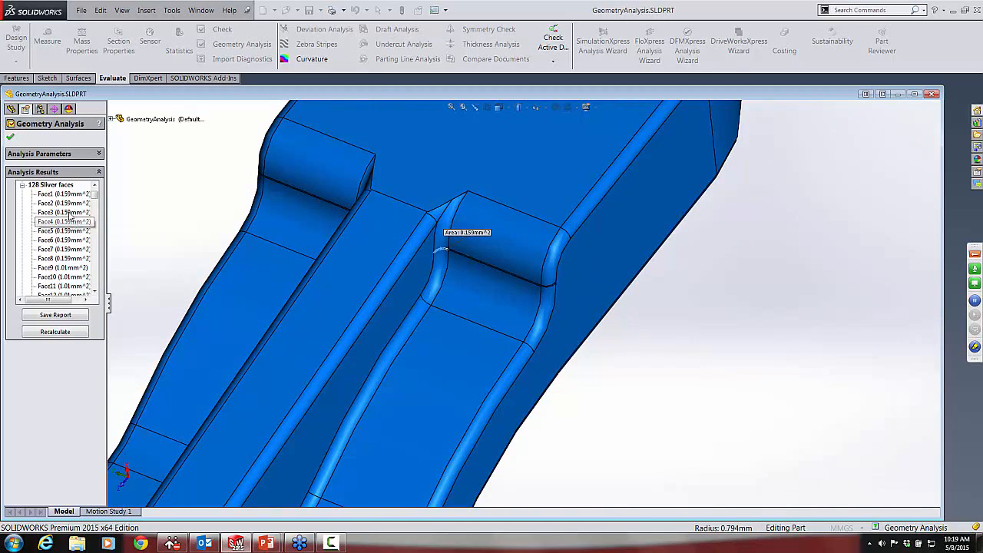
scroll(467, 257, down, 3)
scroll(463, 261, down, 3)
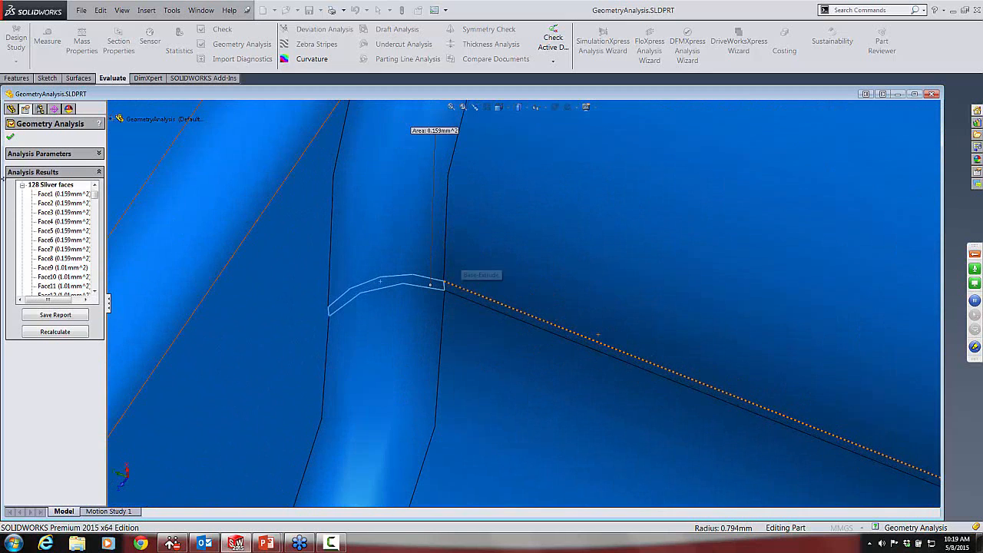
Locate the sliver face Face6 near the lug and examine its shape and adjoining edges up close.
click(66, 240)
scroll(454, 240, up, 6)
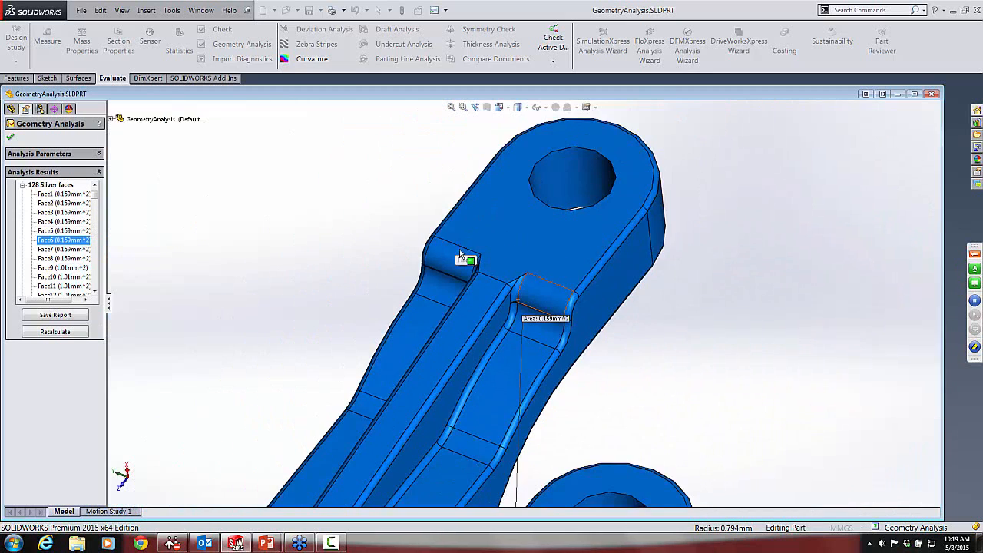
scroll(461, 256, up, 2)
middle_drag(461, 255, 597, 443)
scroll(583, 415, down, 5)
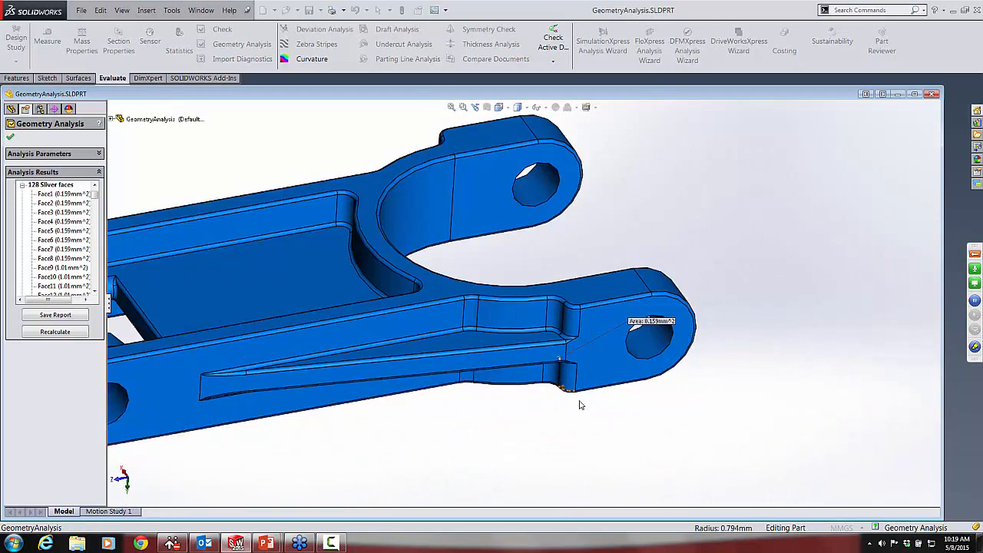
scroll(581, 405, down, 2)
middle_drag(580, 405, 496, 345)
scroll(540, 323, down, 5)
scroll(537, 322, down, 2)
scroll(487, 328, down, 5)
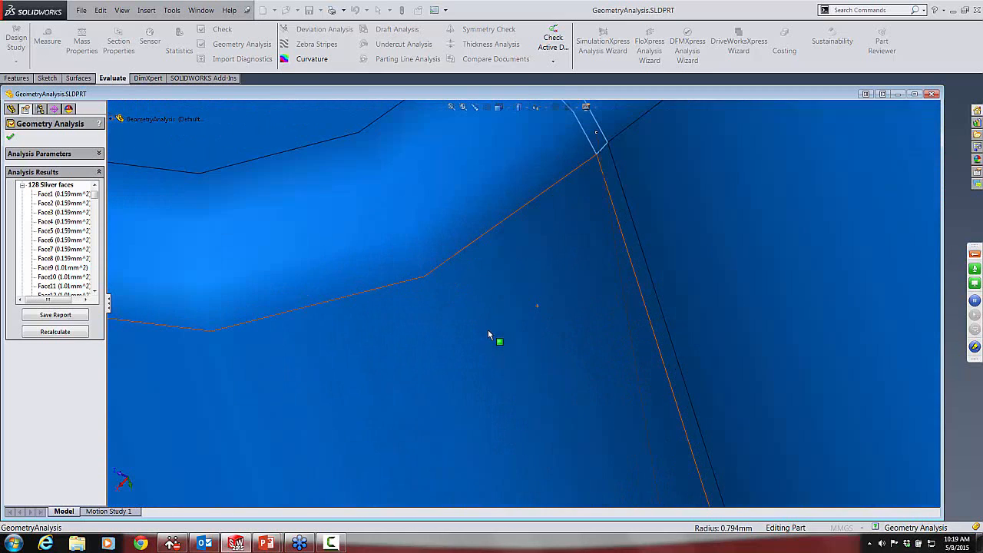
scroll(561, 189, up, 4)
scroll(545, 189, down, 5)
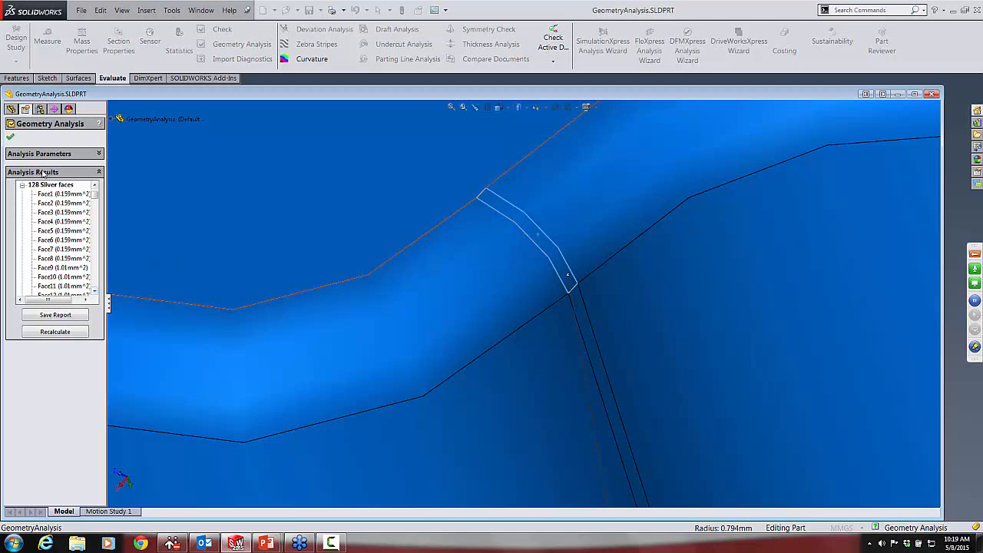
Collapse the sliver faces results, finish Geometry Analysis and close the GeometryAnalysis part.
click(23, 185)
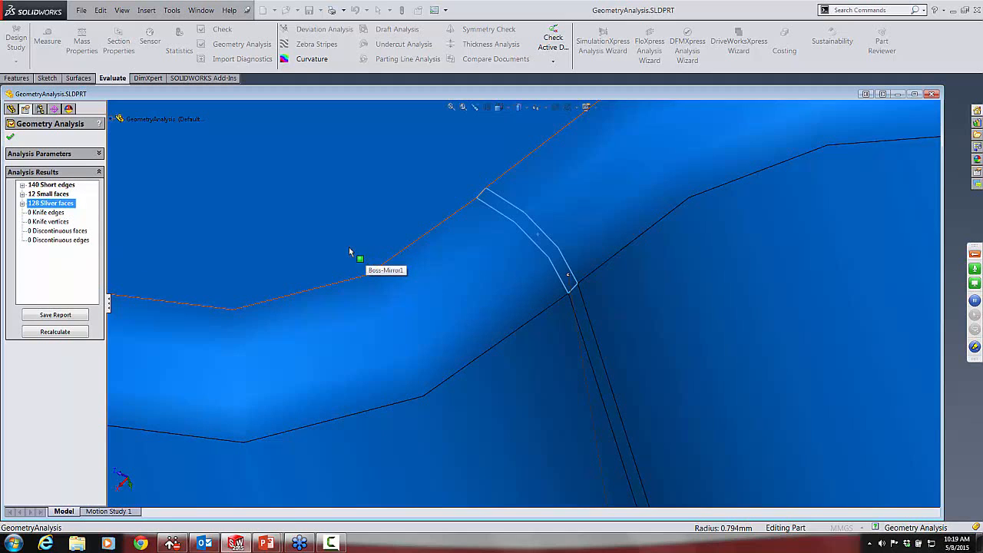
click(10, 137)
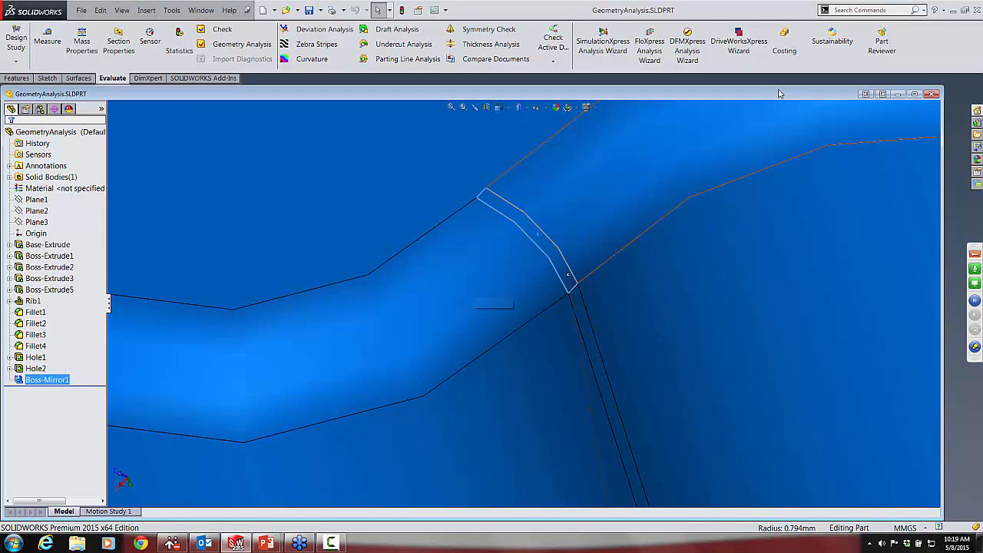
click(932, 93)
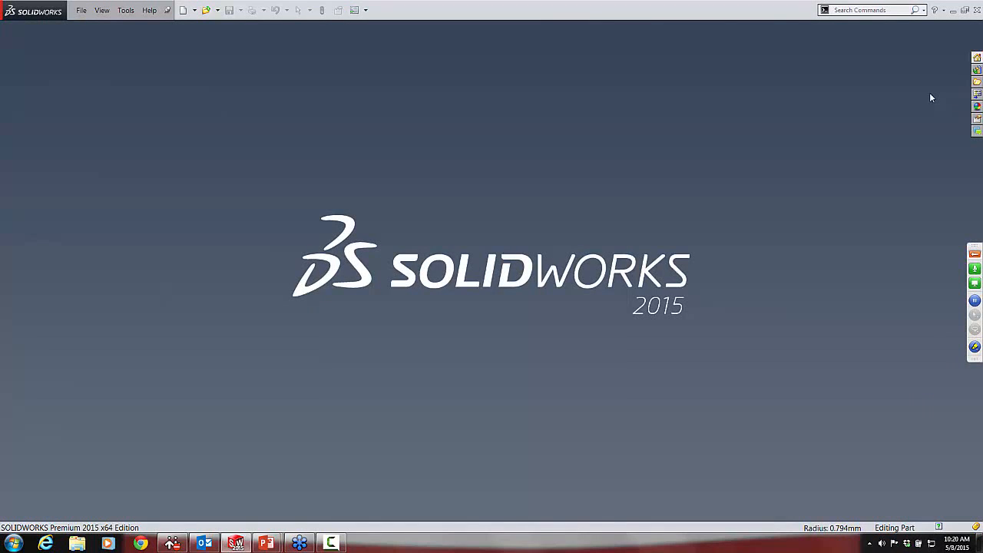
Open FindPart.SLDPRT from the Case Study folder and fit the whole part in view.
click(206, 11)
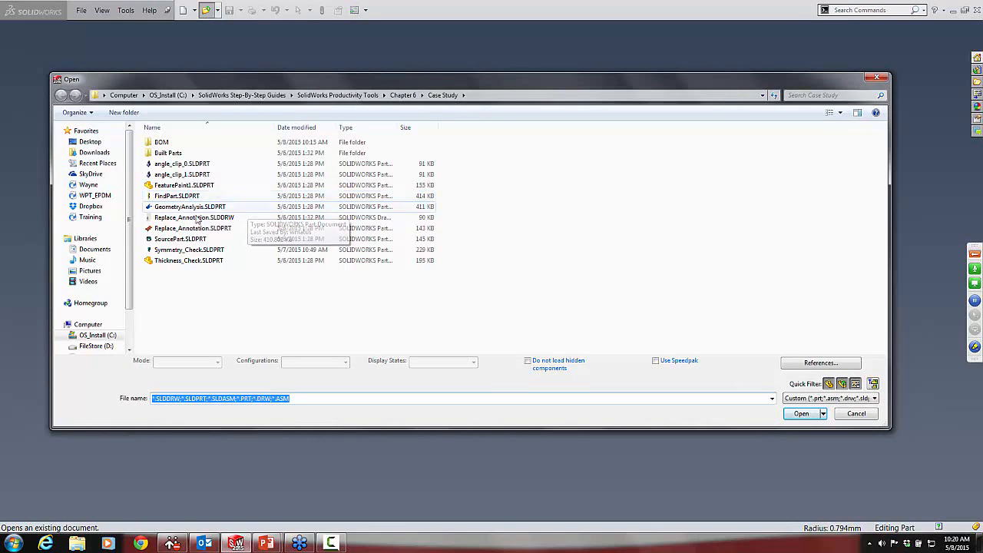
click(176, 196)
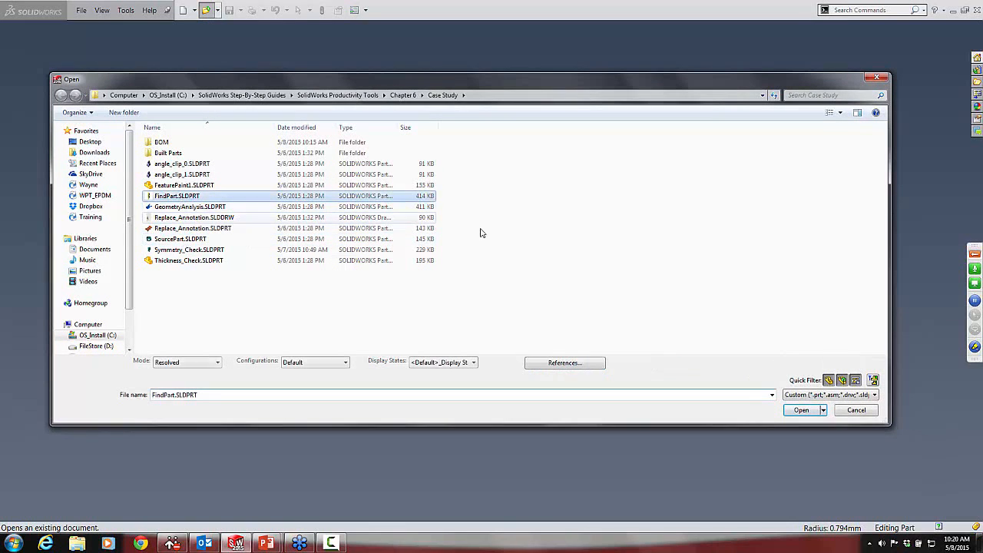
click(801, 409)
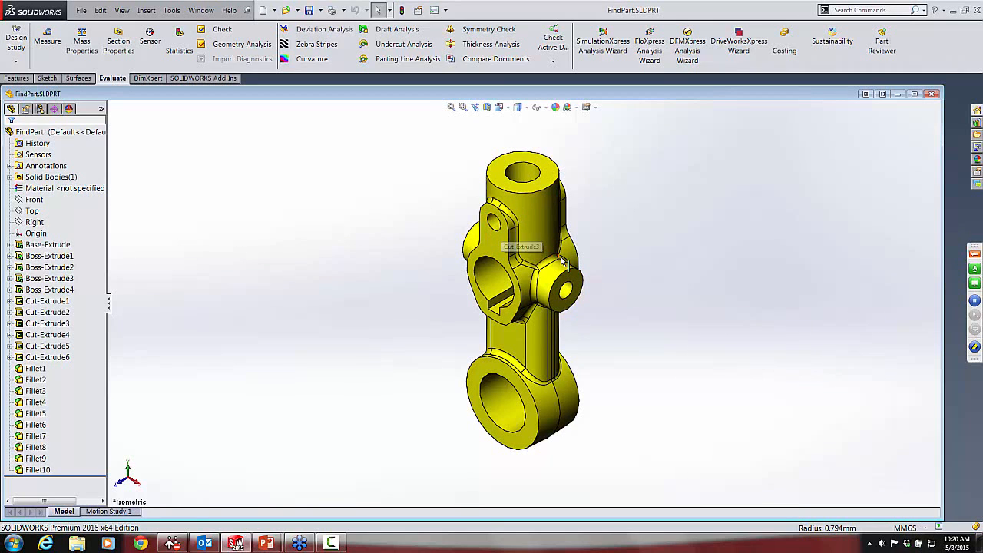
middle_drag(435, 224, 432, 187)
scroll(492, 201, down, 4)
scroll(409, 235, up, 4)
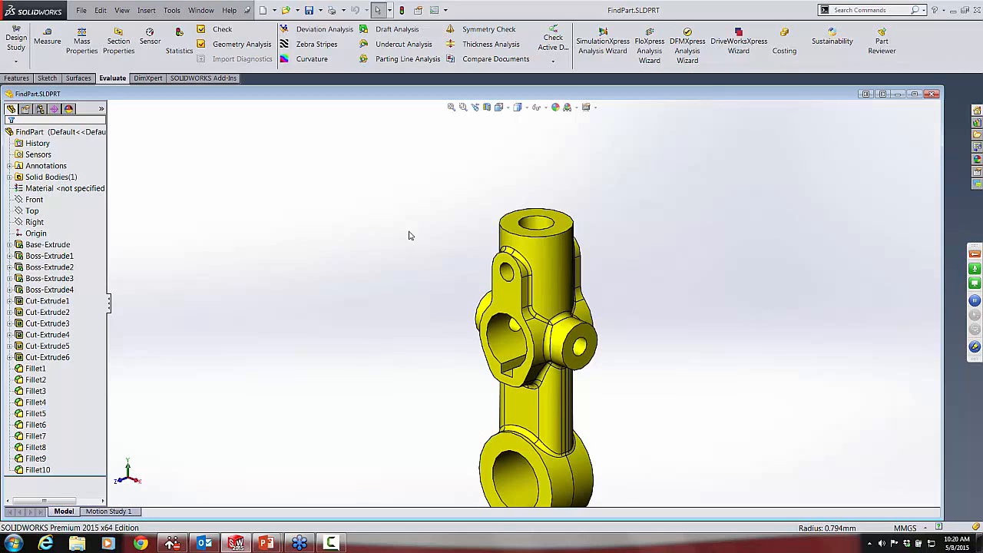
key(f)
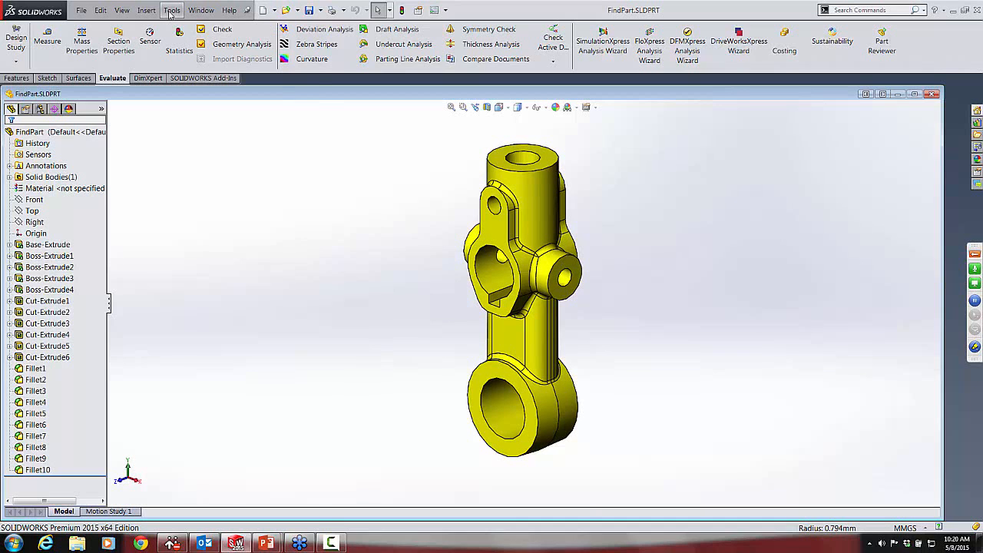
Start Find/Modify Features and set the search category to Features with Simple Fillets as the feature type.
click(171, 10)
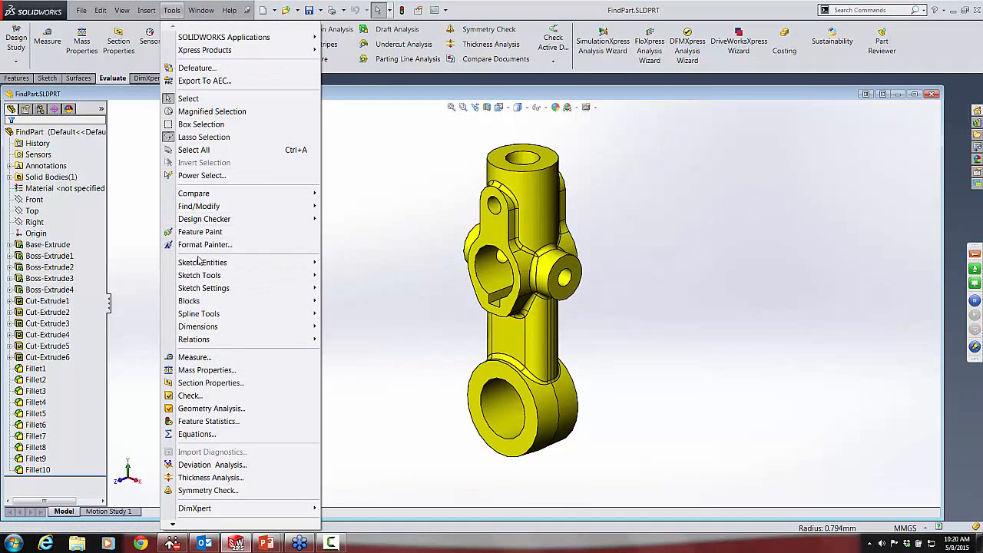
mouse_move(207, 209)
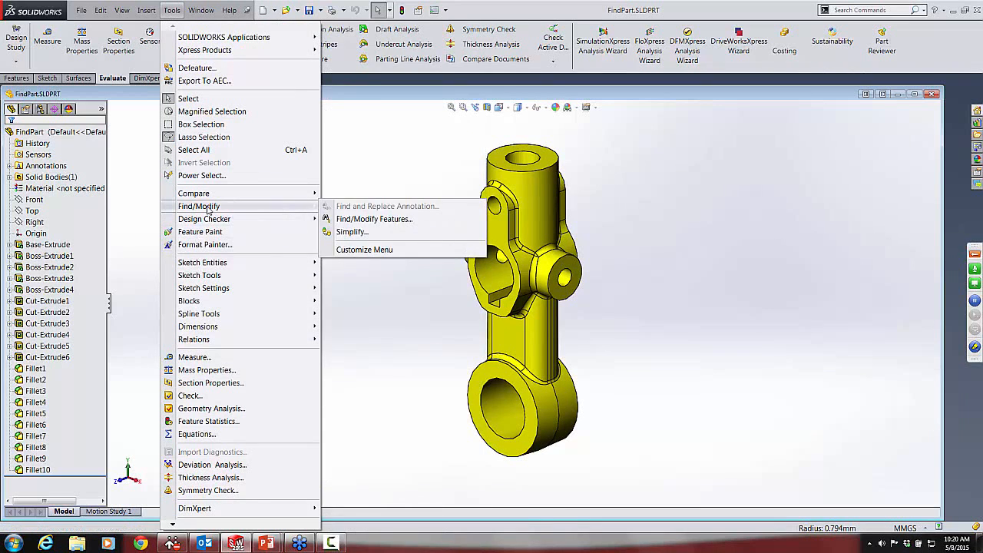
click(375, 219)
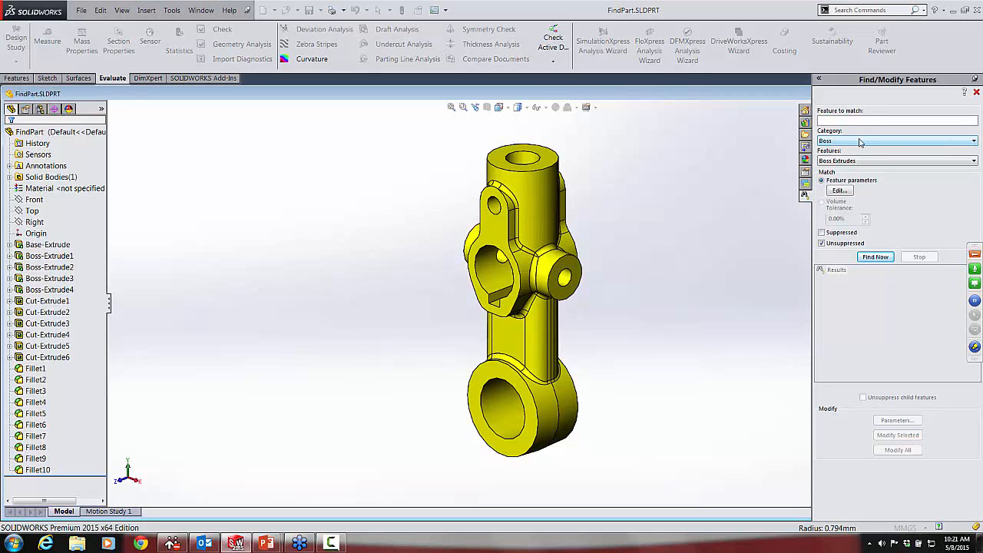
click(974, 143)
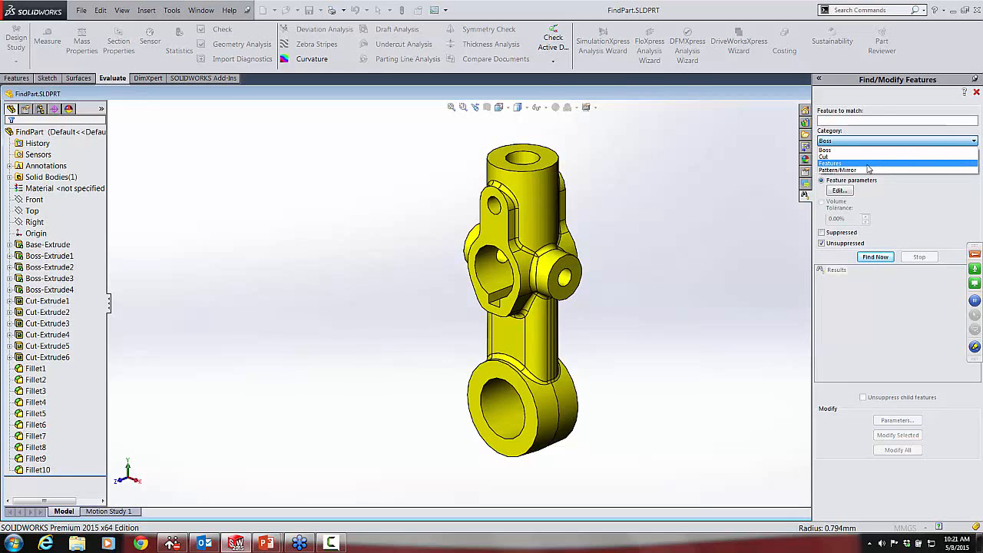
click(840, 166)
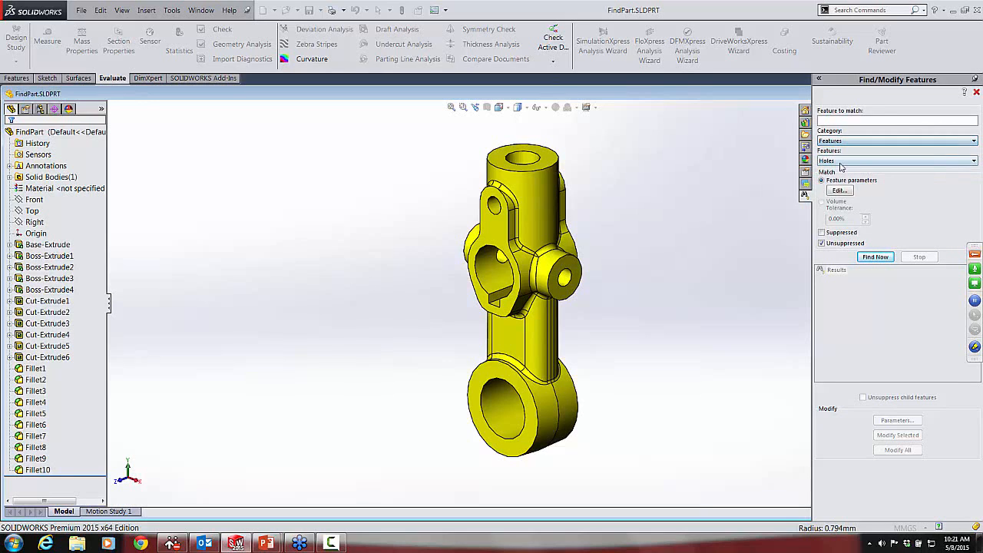
click(890, 163)
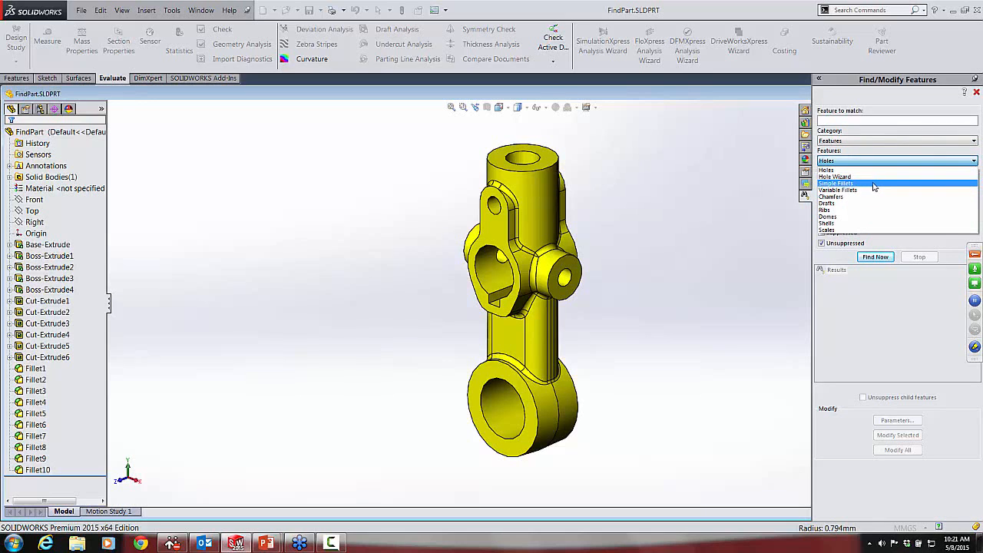
click(872, 184)
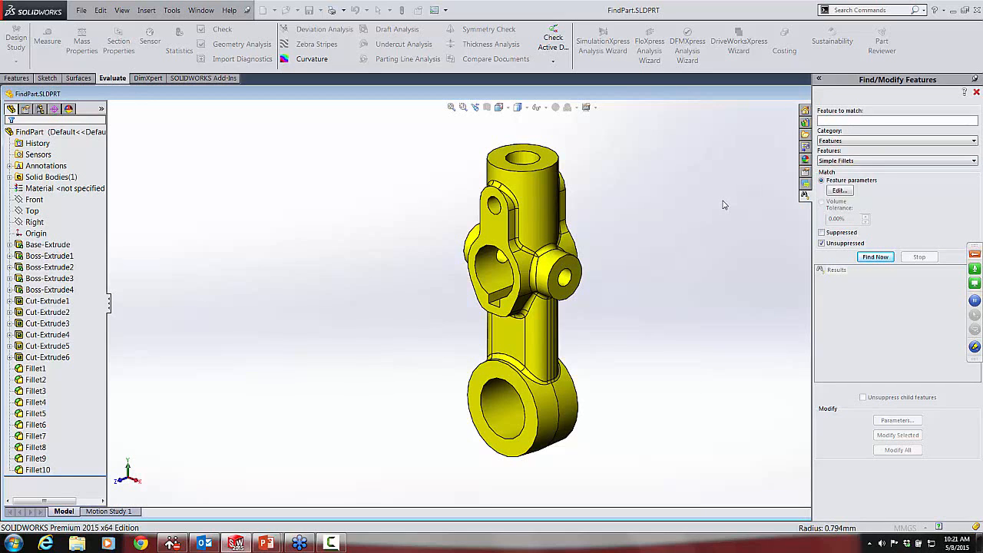
Set the fillet search parameters to Constant Radius and run the search on the part.
click(839, 191)
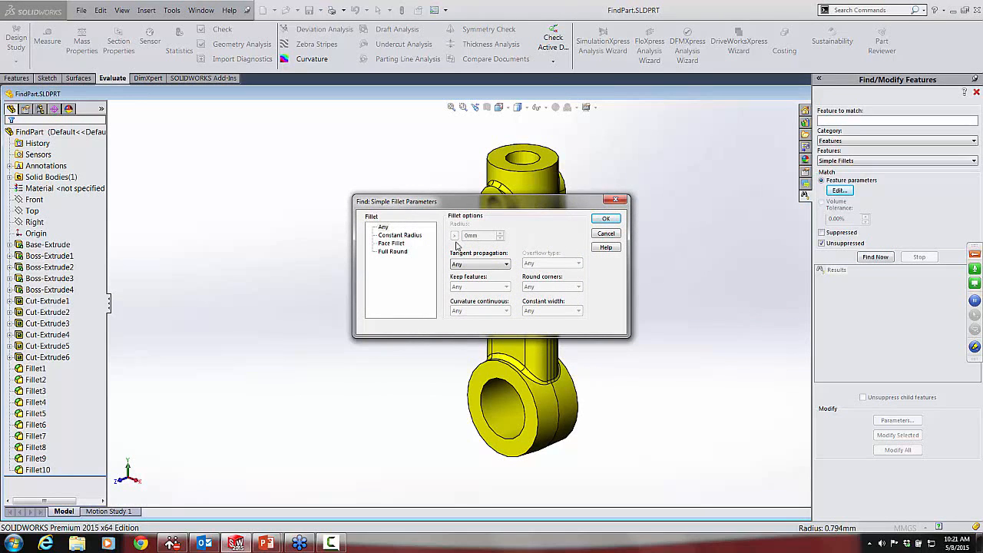
click(402, 235)
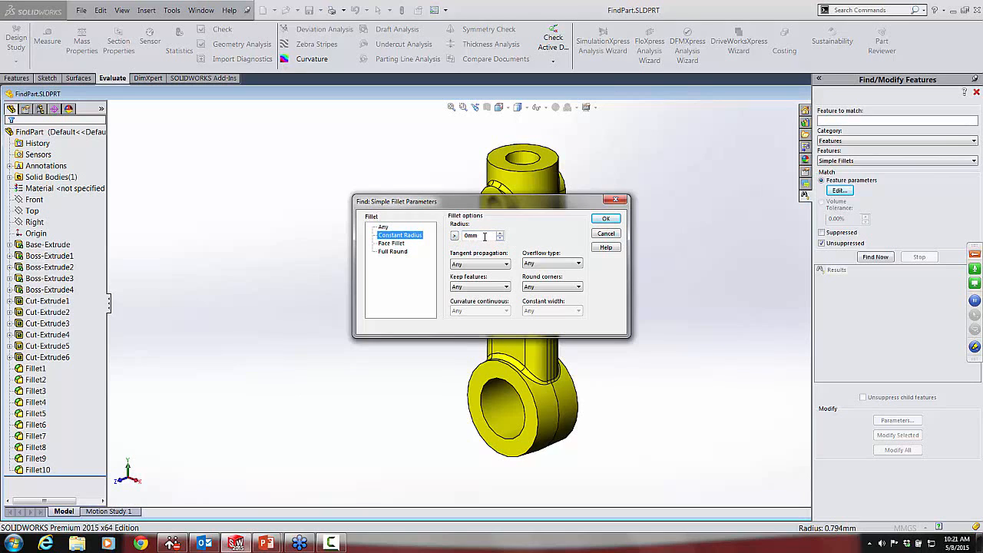
click(606, 220)
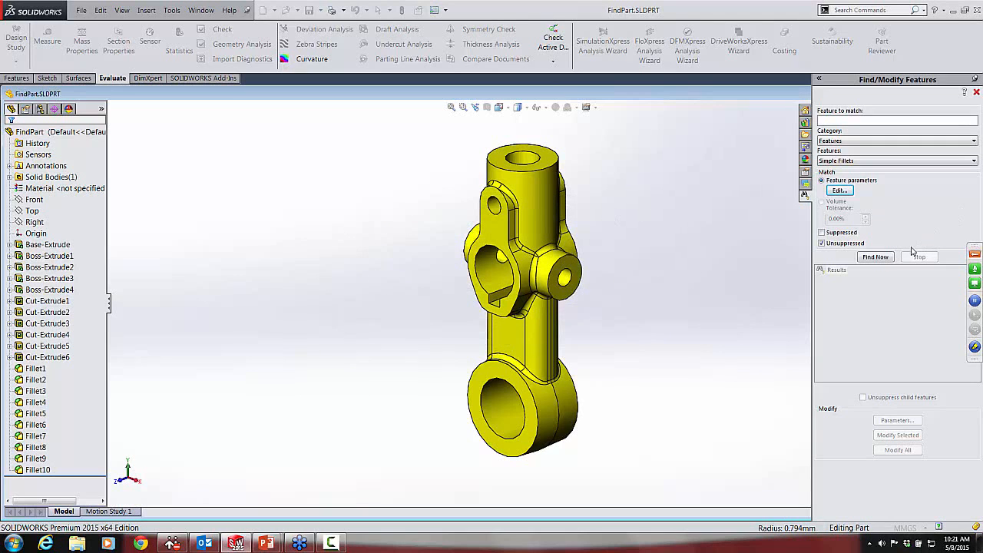
click(875, 258)
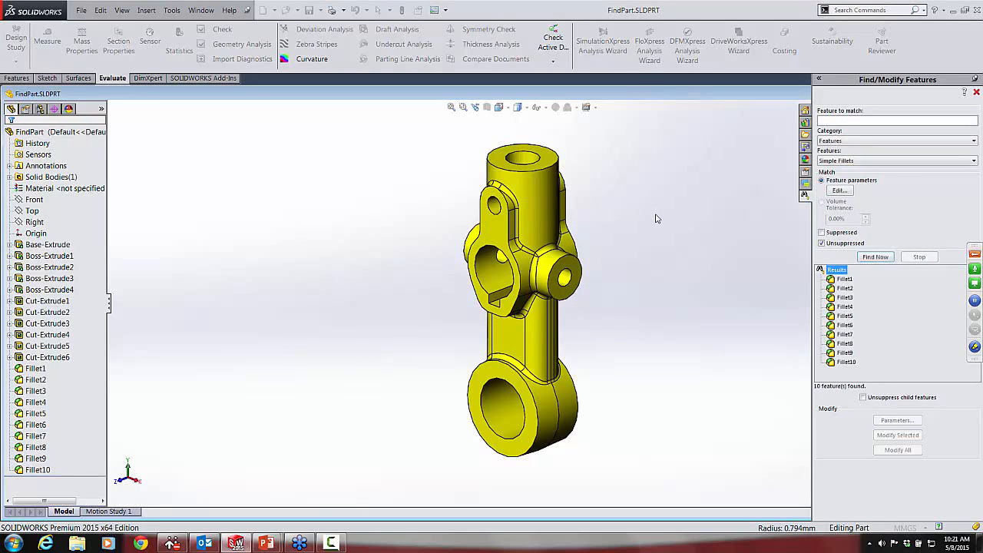
Examine where each found fillet, Fillet1 through Fillet10, lies on the model.
click(846, 280)
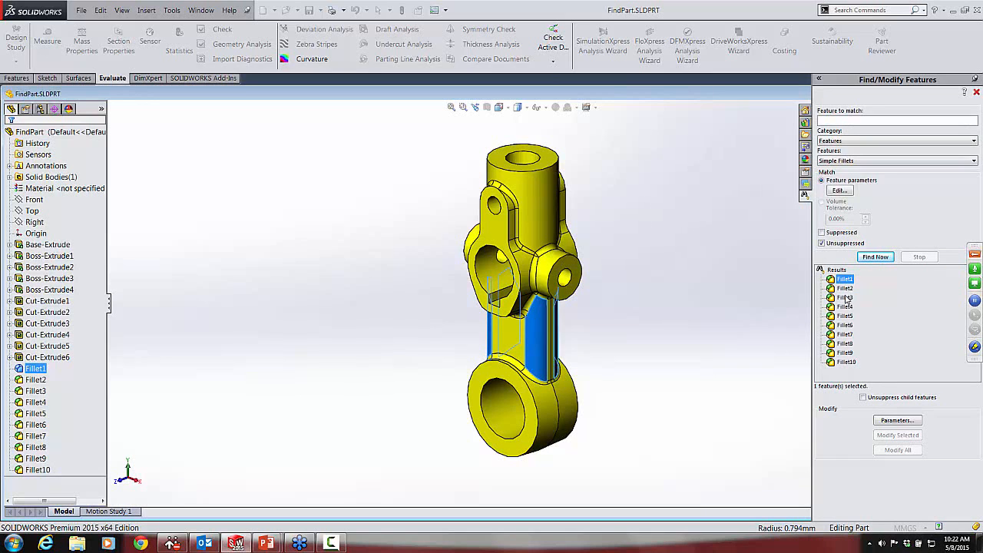
click(845, 289)
click(845, 298)
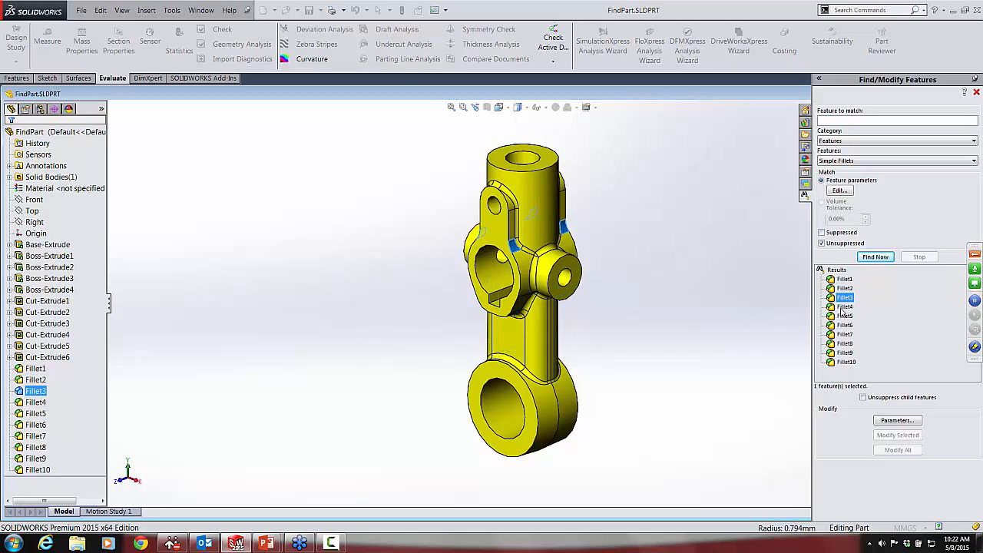
click(845, 307)
click(844, 315)
click(844, 325)
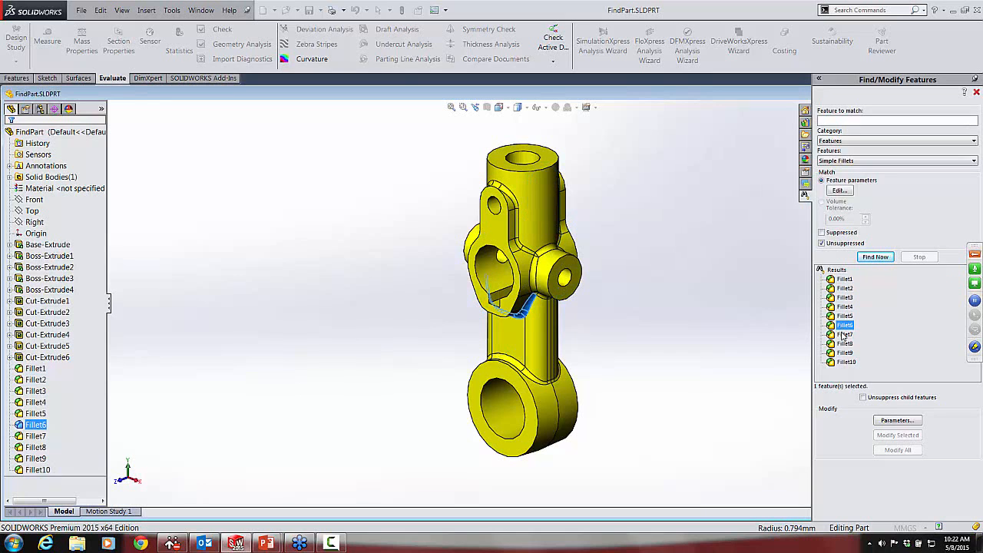
click(844, 335)
click(844, 344)
click(844, 353)
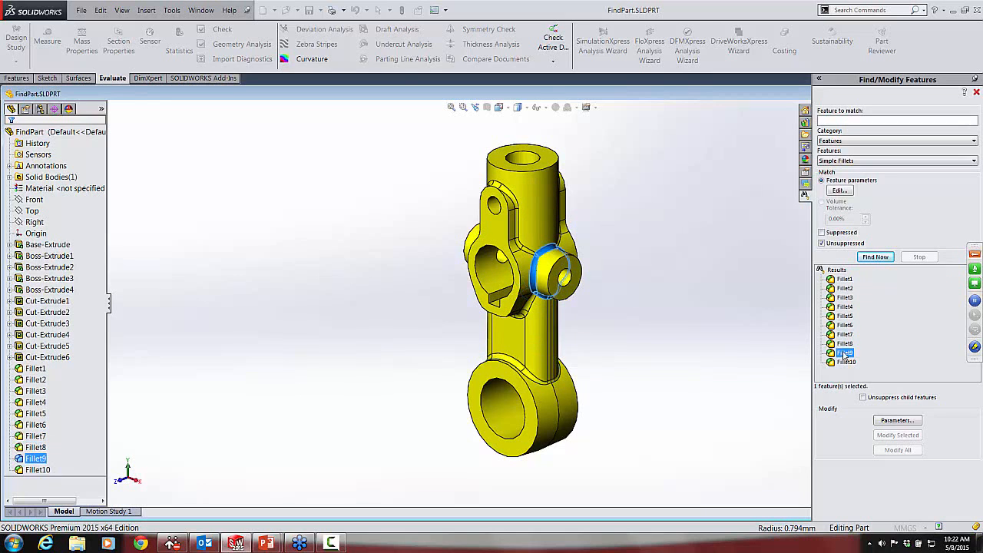
click(845, 362)
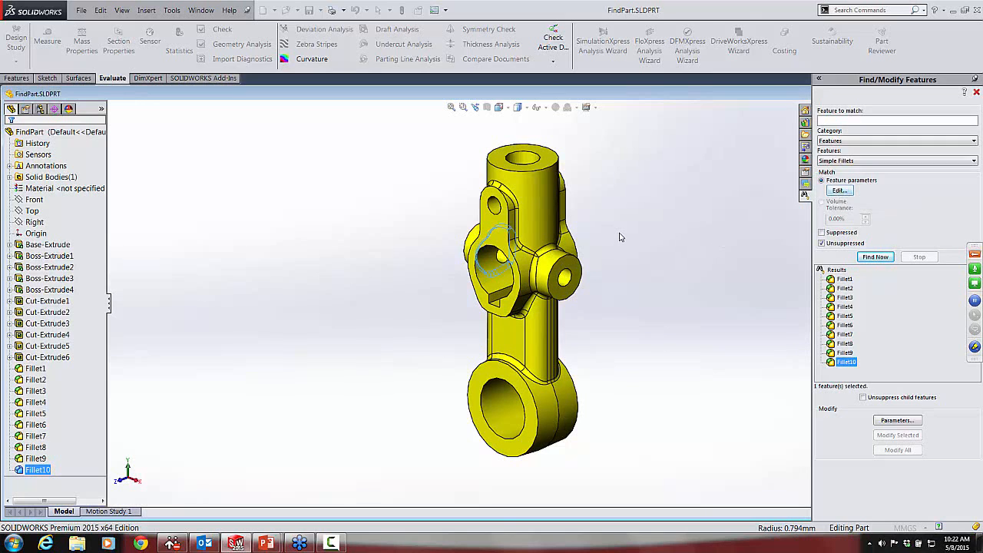
Change the radius comparison in the fillet search parameters, set the radius to 6 mm and rerun the search.
click(841, 190)
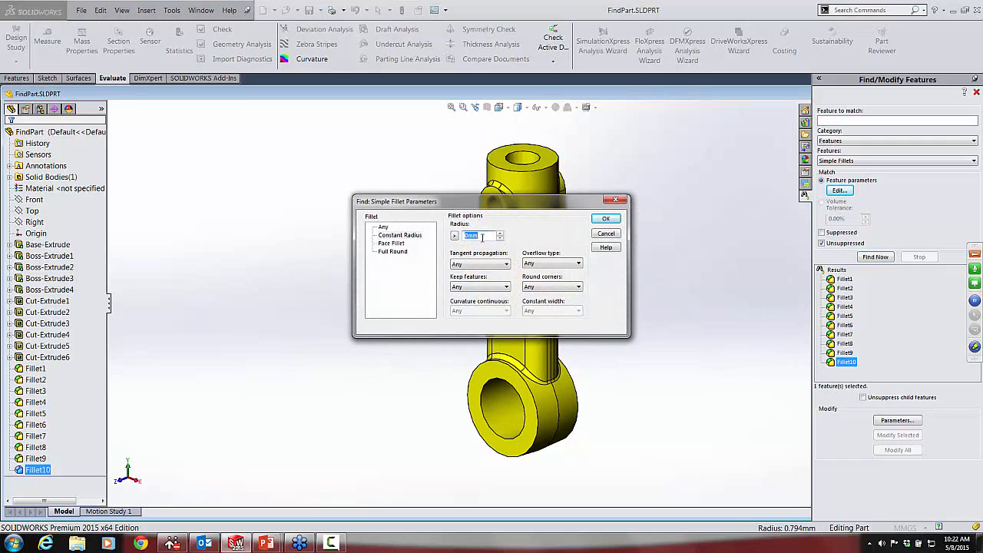
click(455, 236)
double_click(470, 236)
text(6)
click(611, 221)
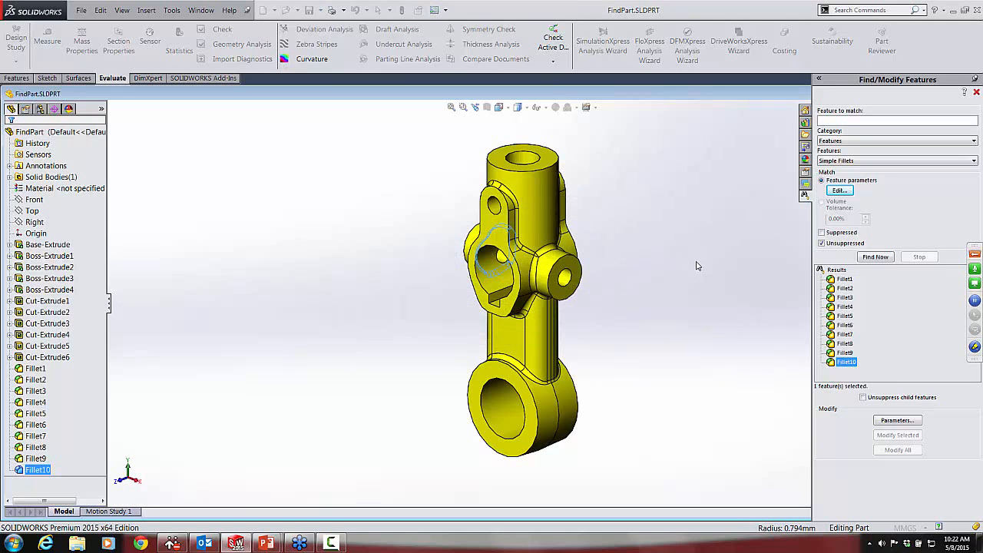
click(879, 258)
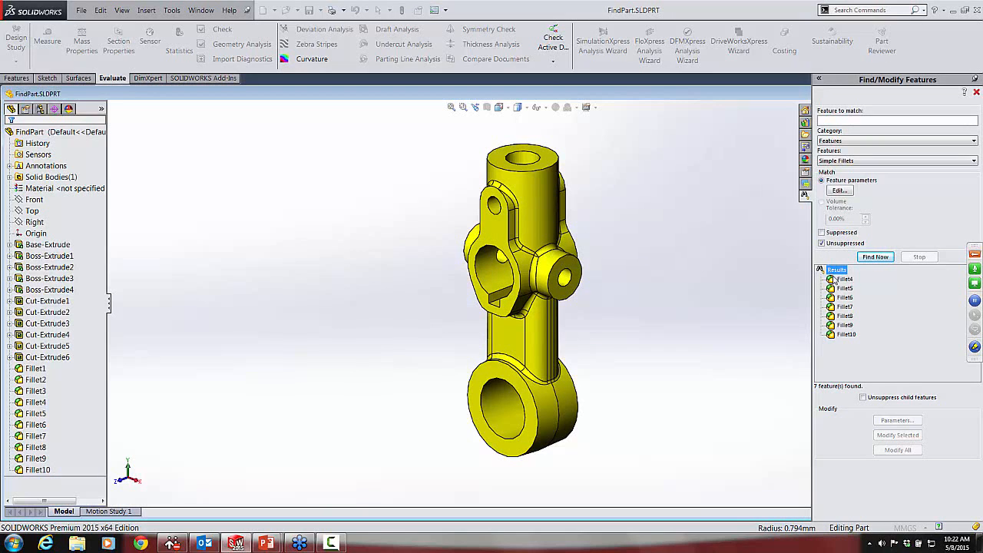
Examine the fillets from the radius-filtered results on the model and compare them with the large Fillet1 on the shank.
click(837, 280)
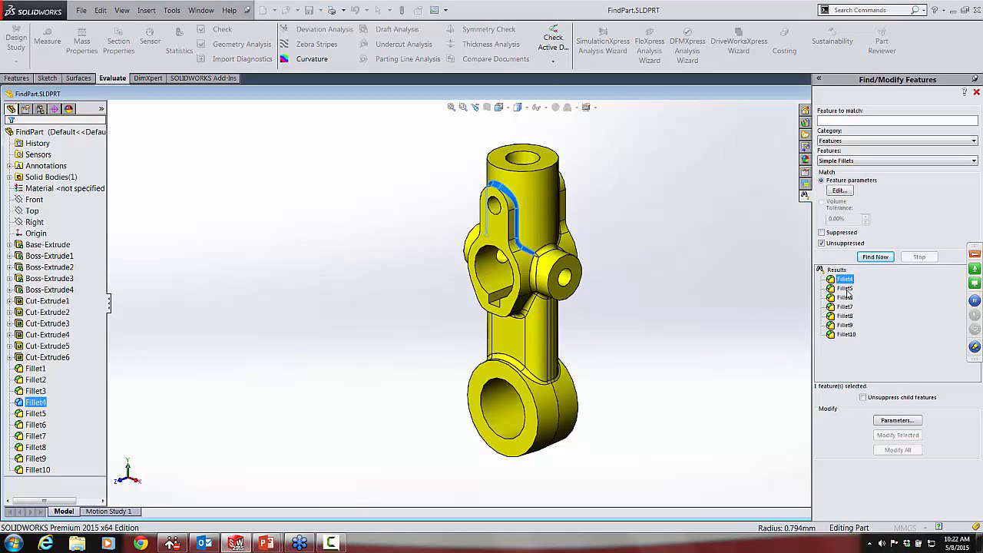
click(847, 289)
click(845, 298)
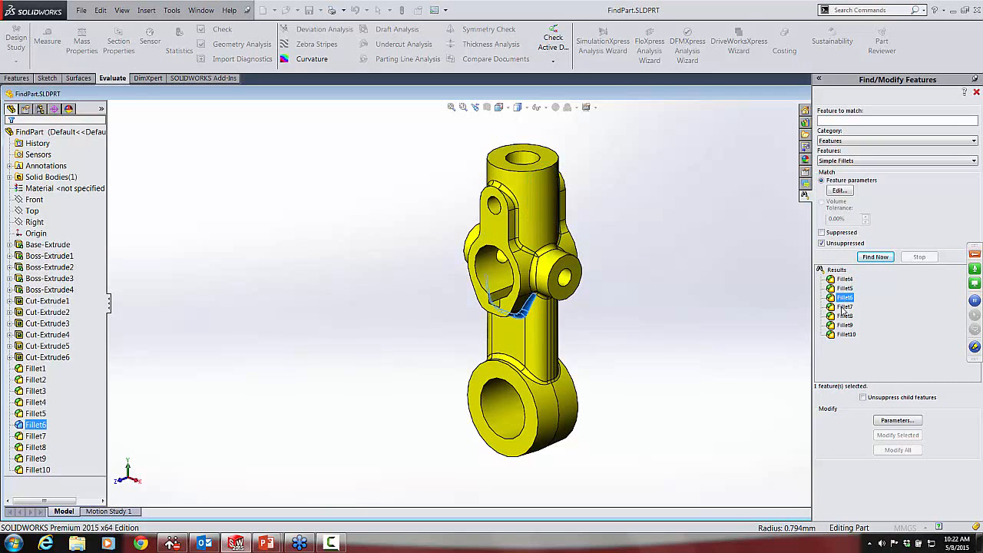
click(845, 307)
click(843, 316)
click(844, 335)
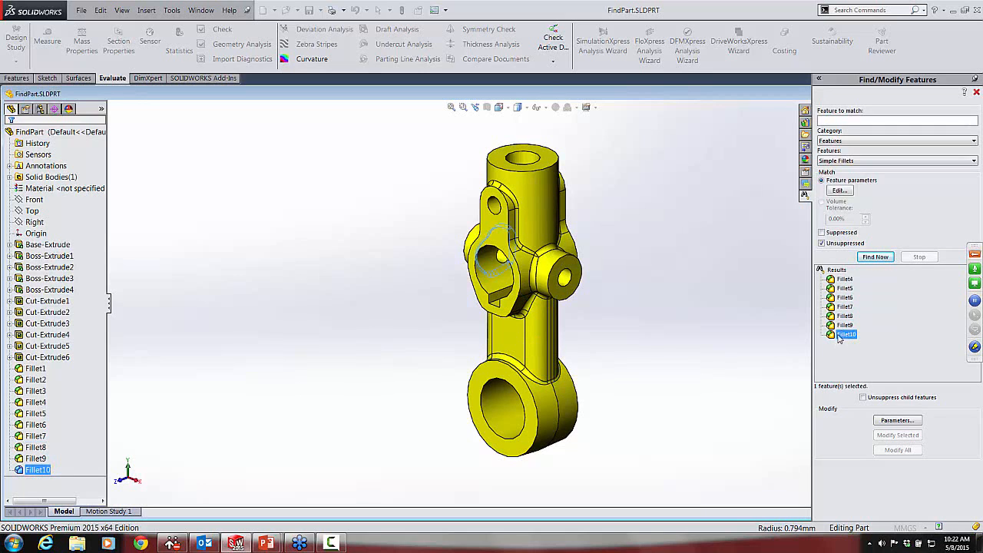
click(844, 325)
click(546, 342)
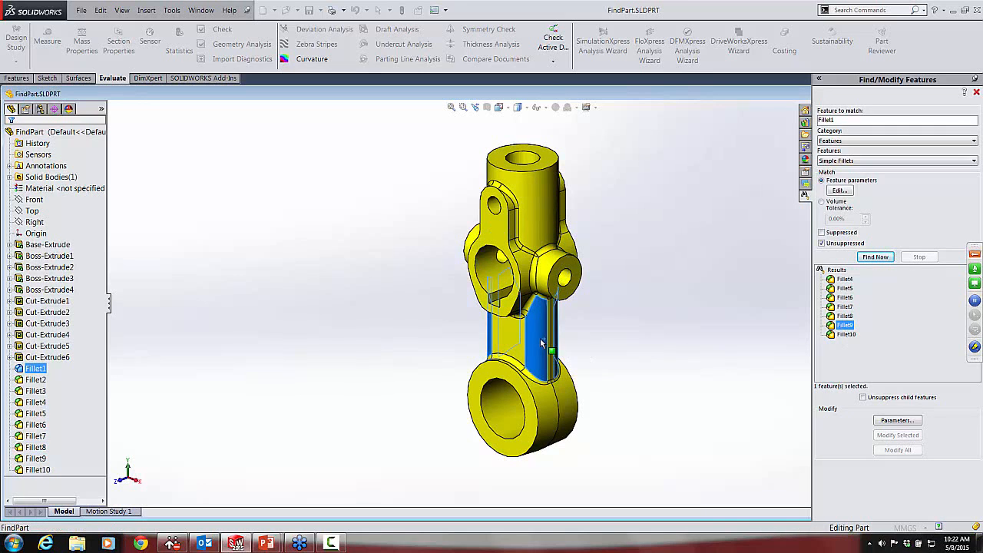
click(645, 338)
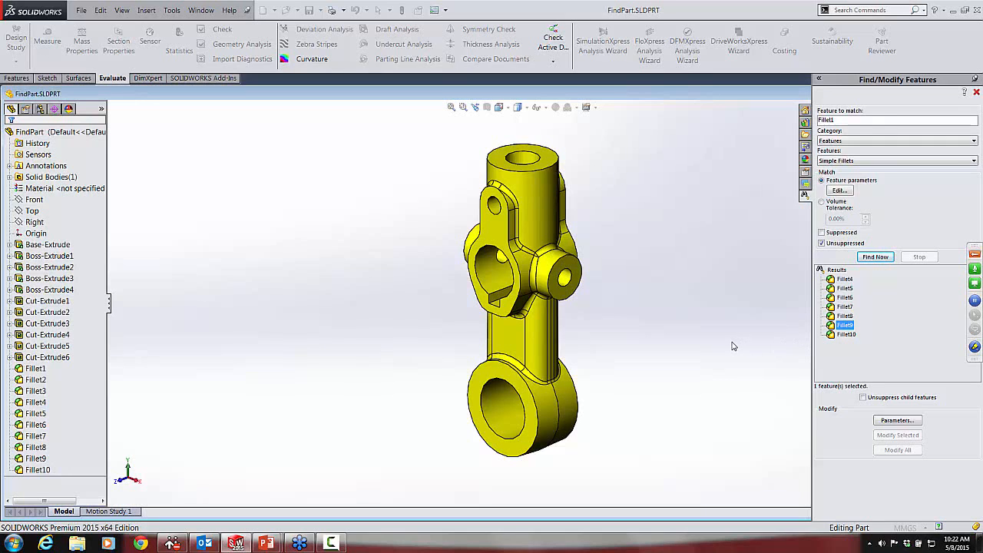
Select Fillet4 through Fillet10 in the results and modify the selected fillets together to a 3 mm radius.
click(843, 280)
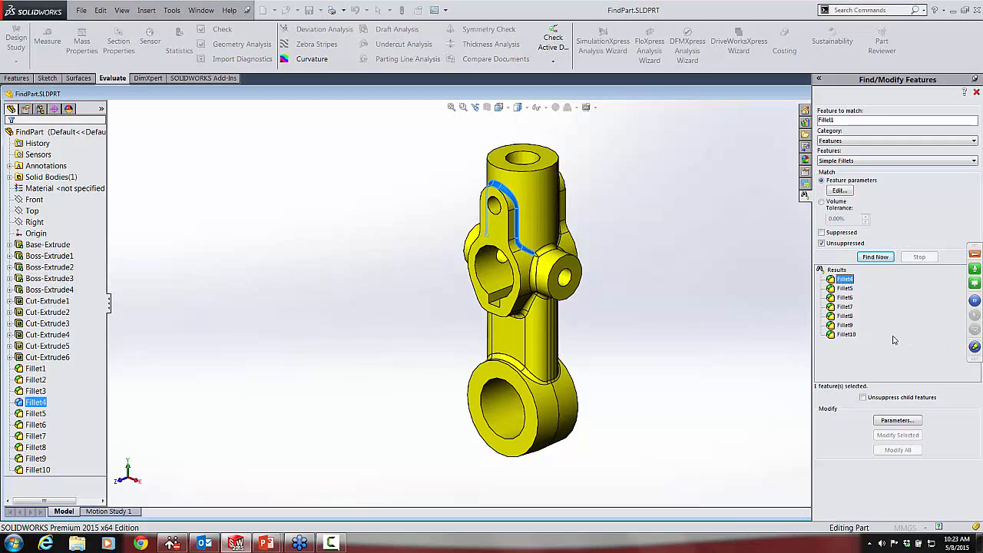
shift+click(846, 336)
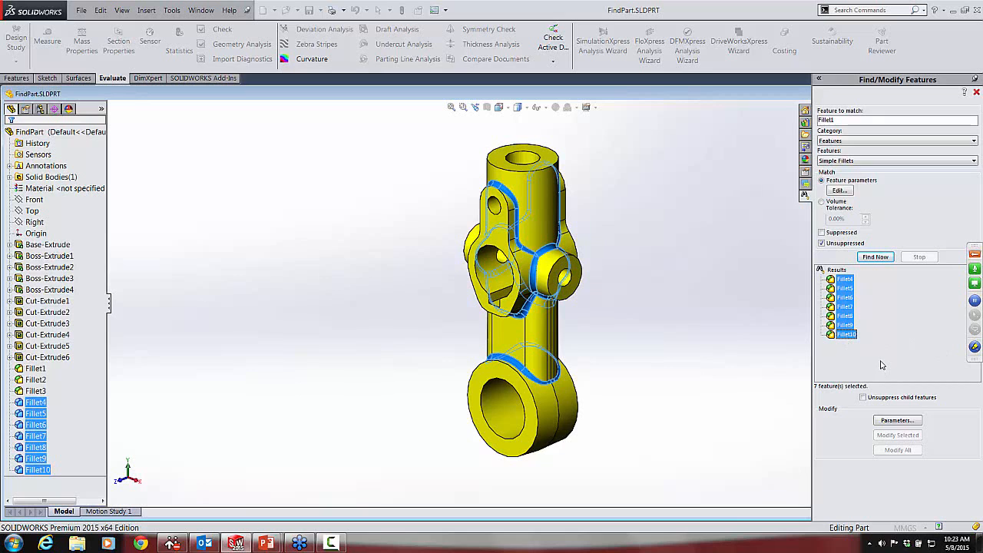
click(897, 421)
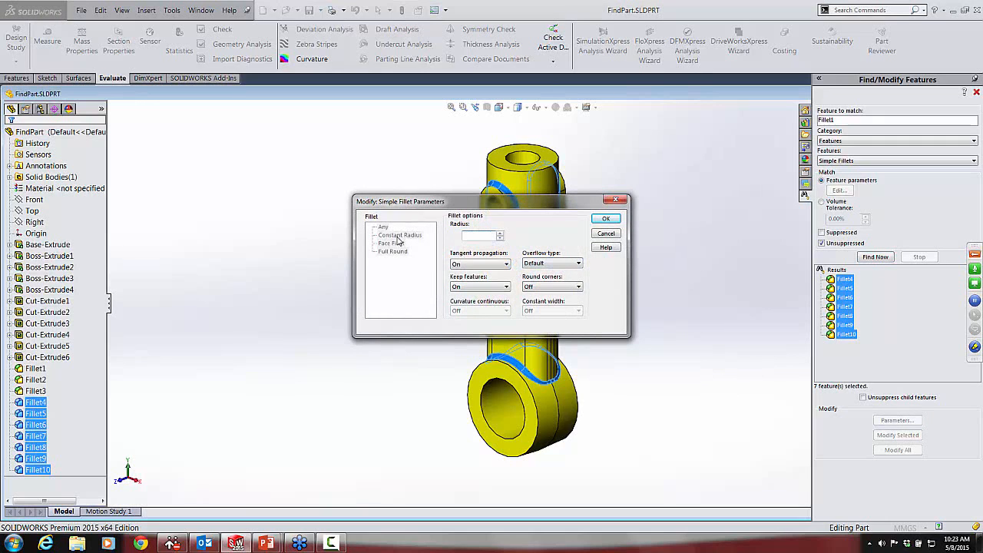
click(480, 236)
text(3)
click(605, 220)
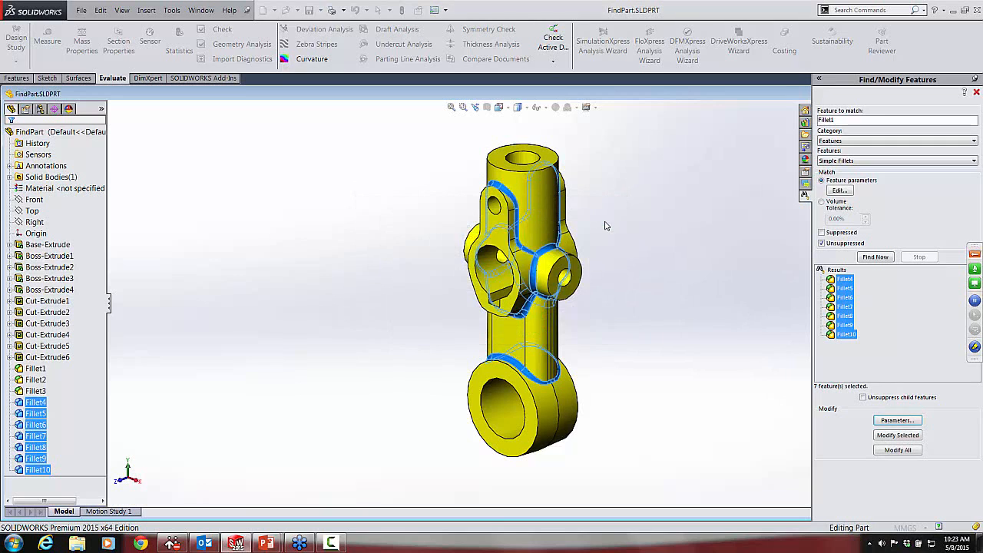
click(897, 435)
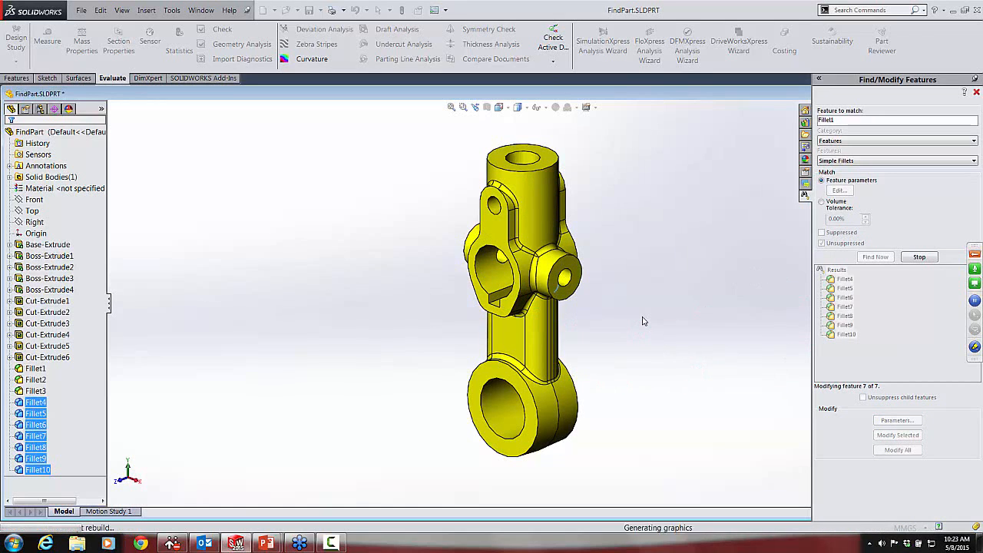
click(700, 299)
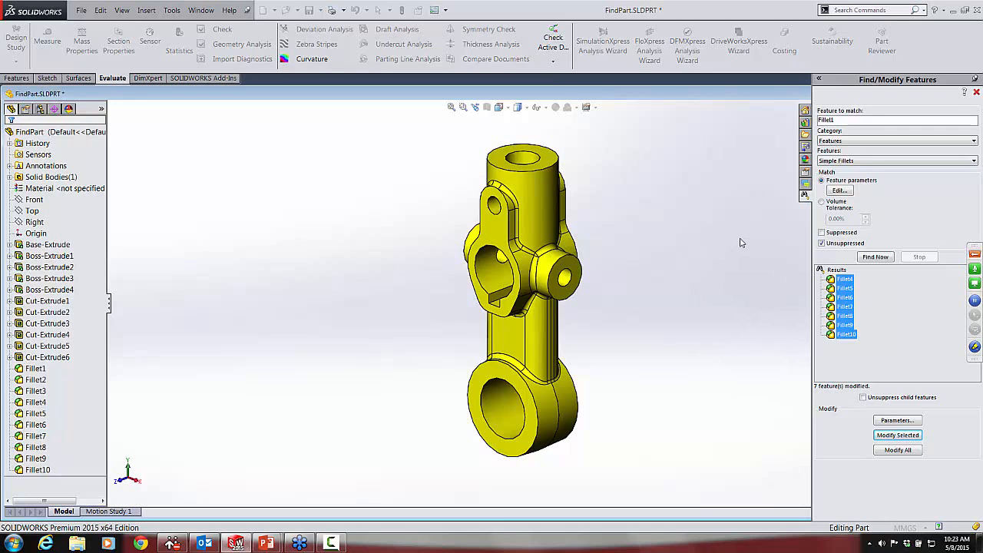
click(976, 93)
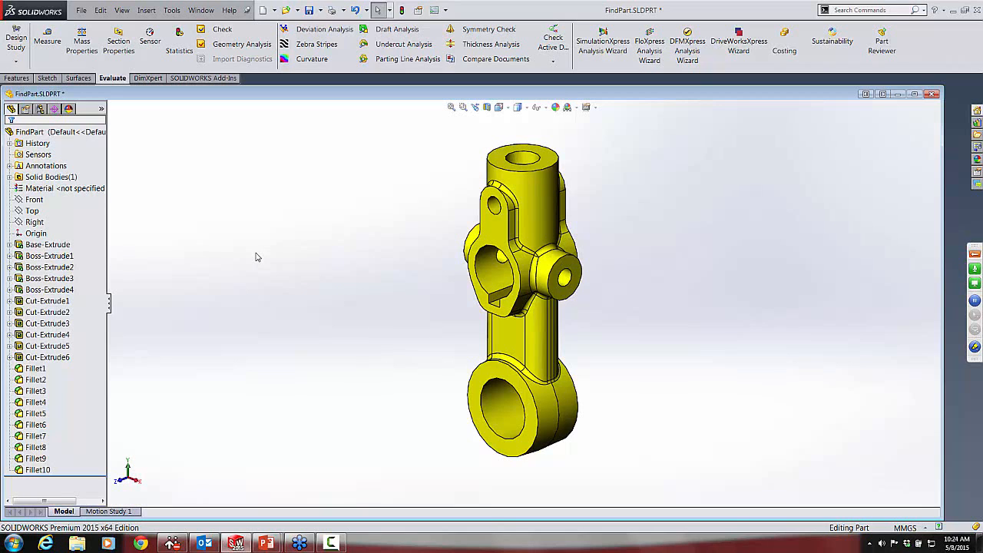
Run a Simplify search on the part for fillets, based on feature parameter with a simplification factor of 0.1.
click(170, 11)
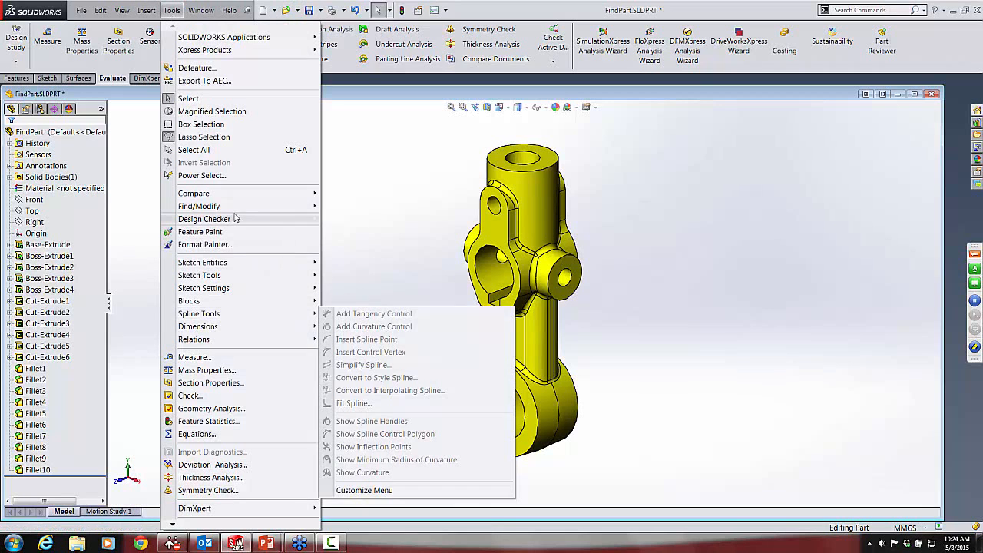
mouse_move(222, 206)
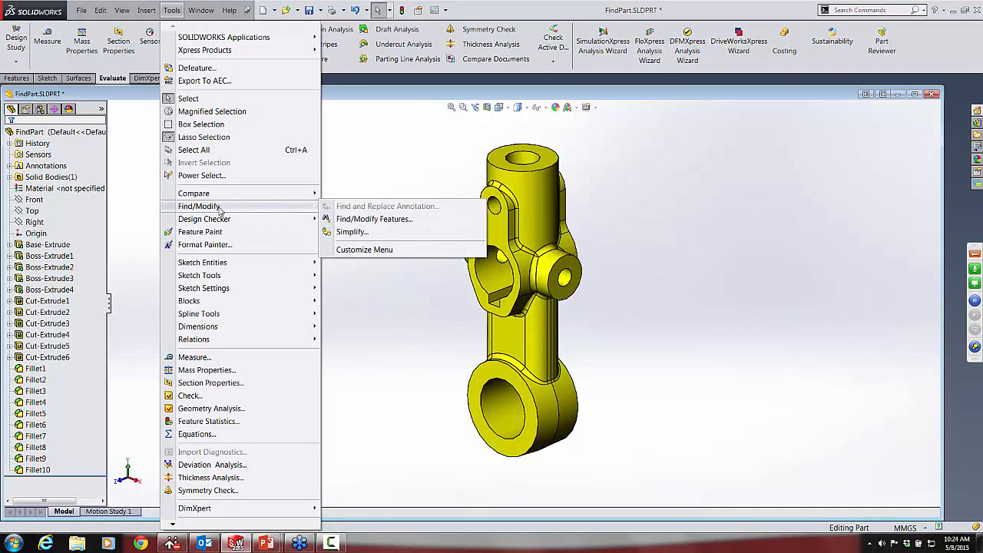
click(359, 232)
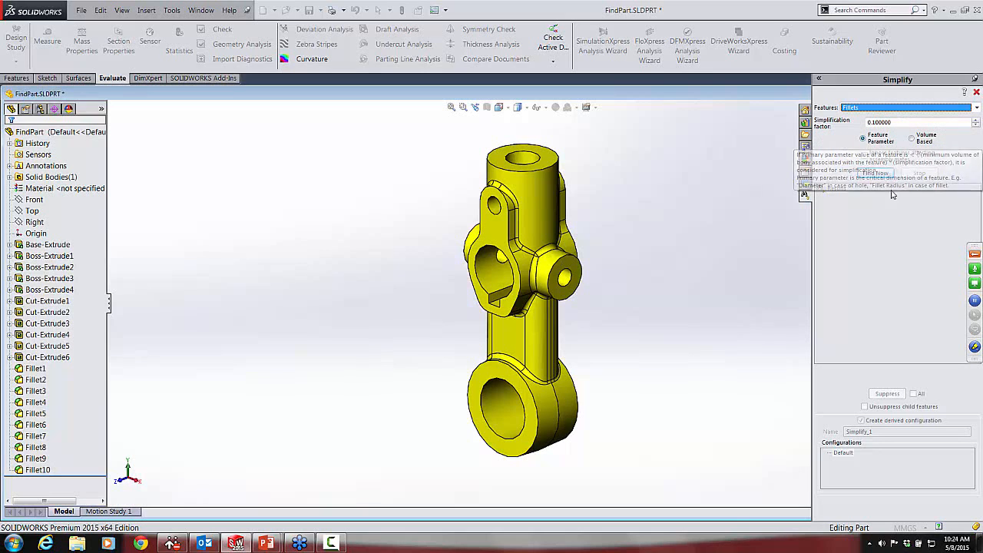
click(876, 173)
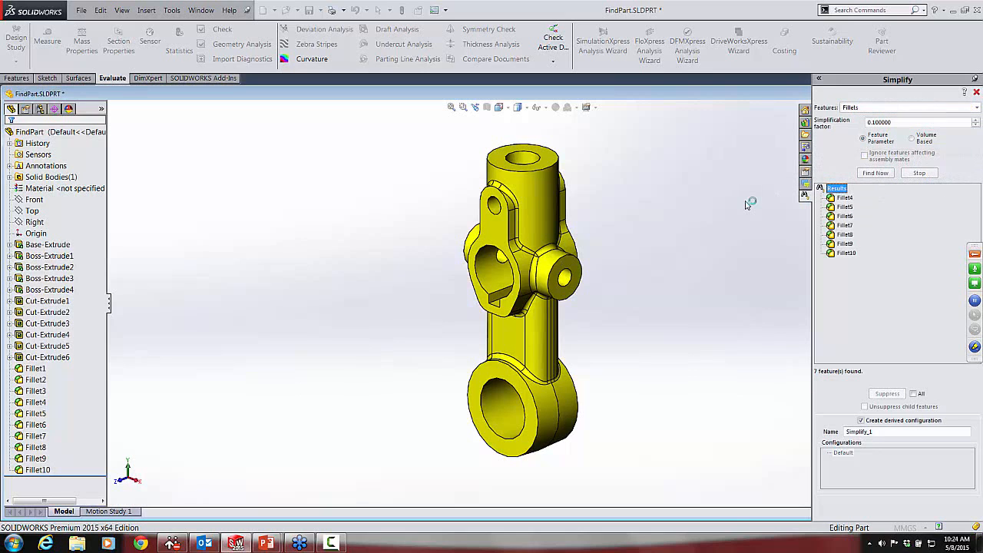
Examine where the fillets found by Simplify lie on the model.
click(848, 199)
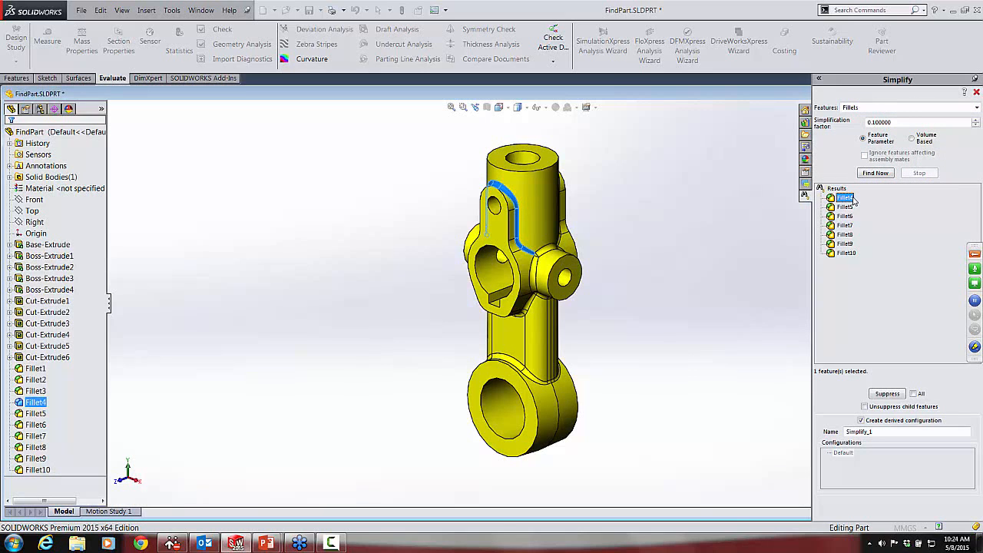
click(845, 207)
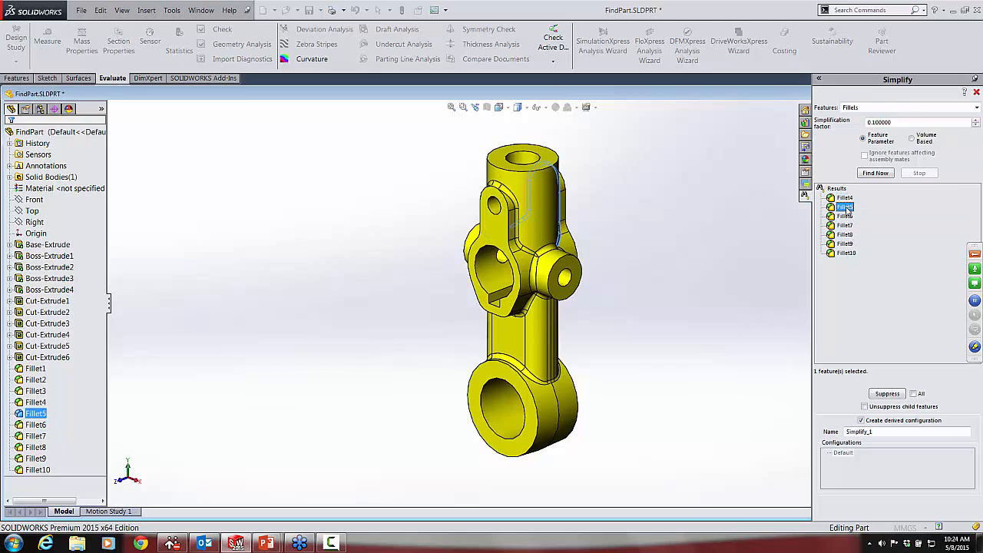
click(845, 217)
click(848, 225)
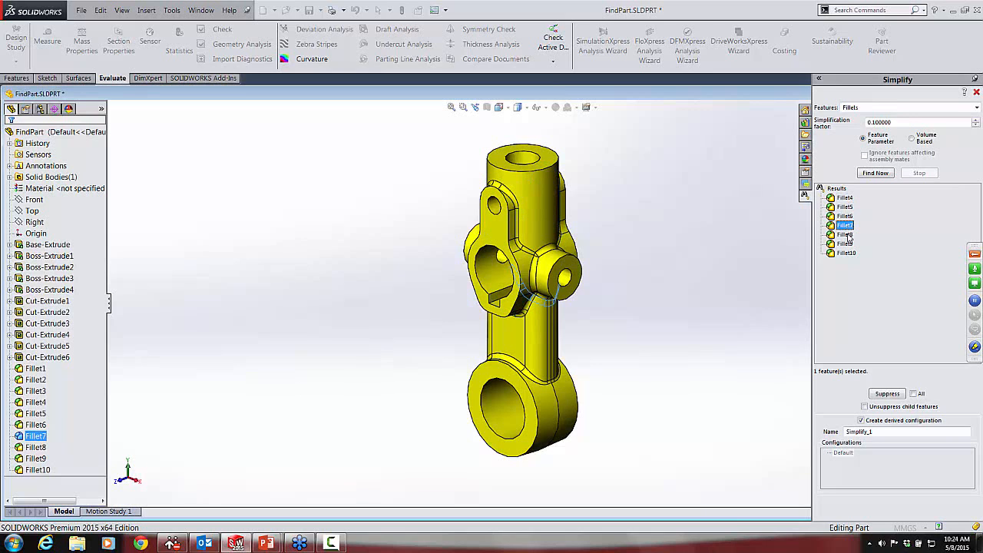
click(845, 234)
click(844, 243)
click(847, 263)
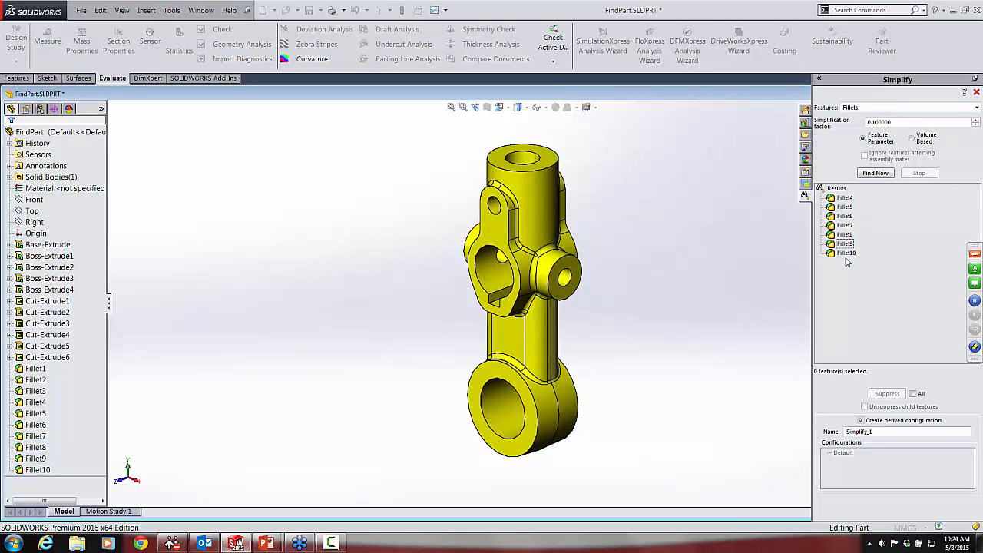
click(845, 198)
click(845, 207)
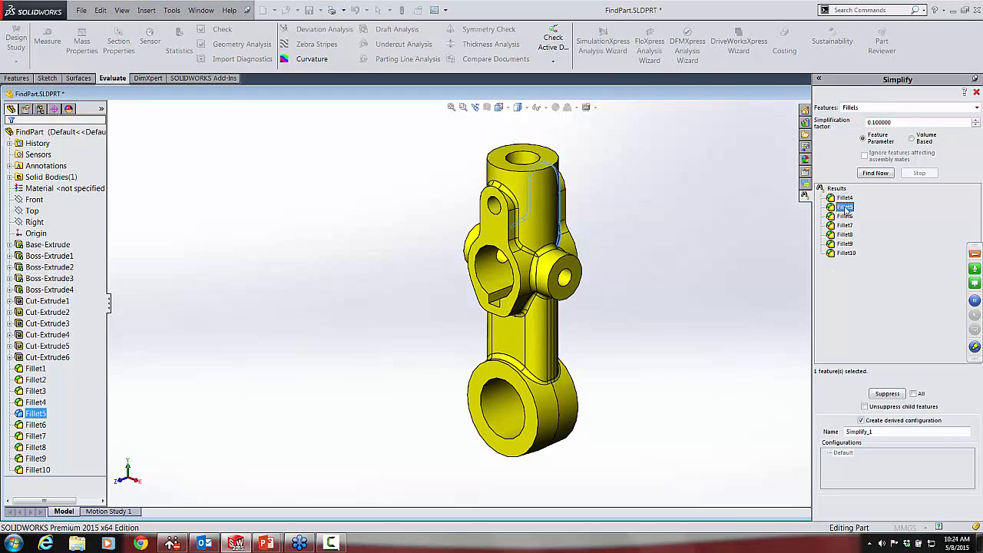
click(844, 216)
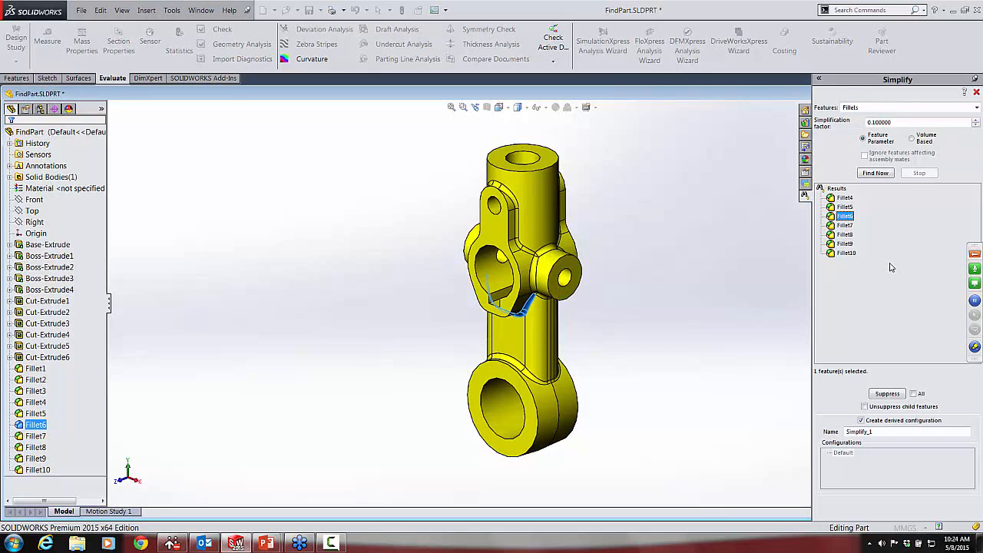
click(730, 305)
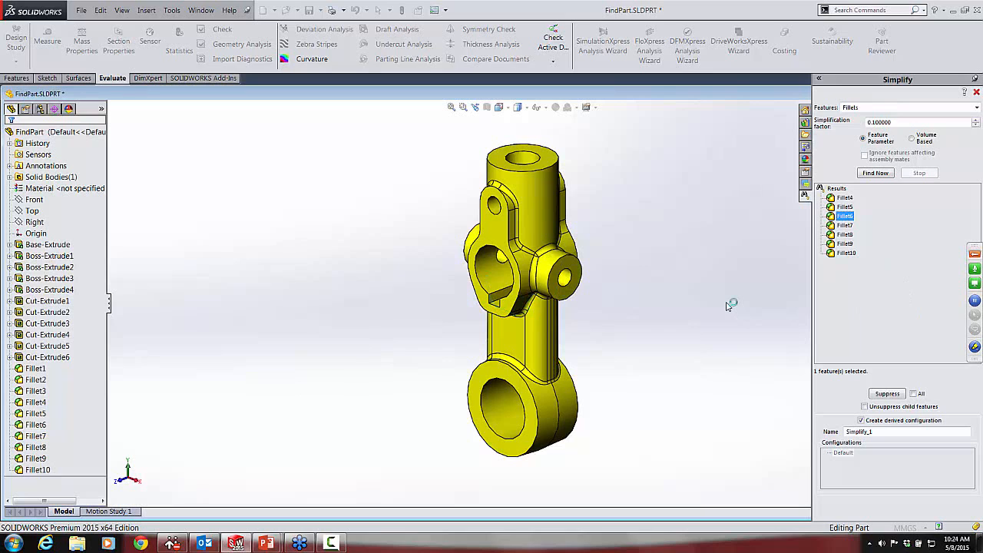
Suppress all the found fillets in a derived configuration named Simplify_1 and leave Simplify.
click(915, 395)
click(887, 394)
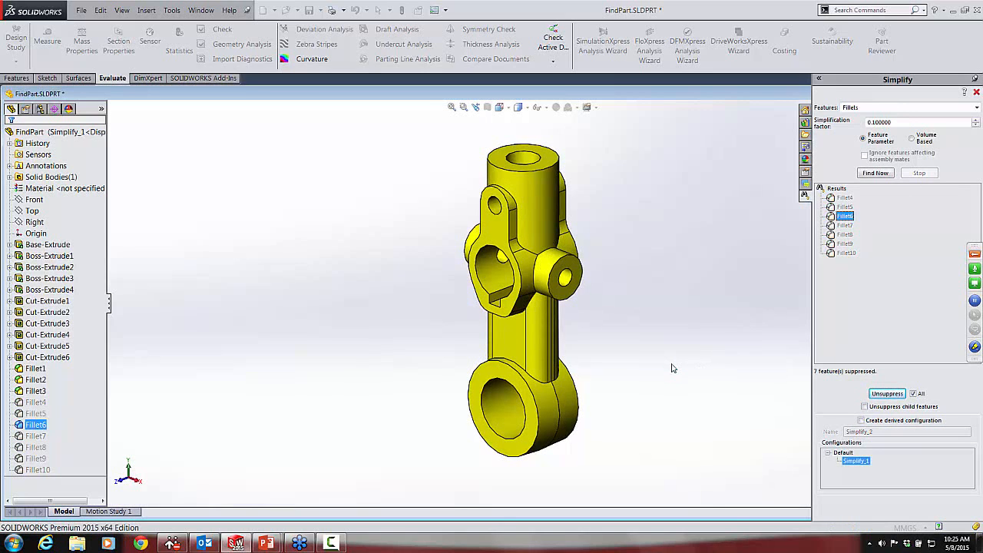
click(977, 93)
Show the derived configuration under Default in the part's configurations and activate the Default configuration.
click(73, 132)
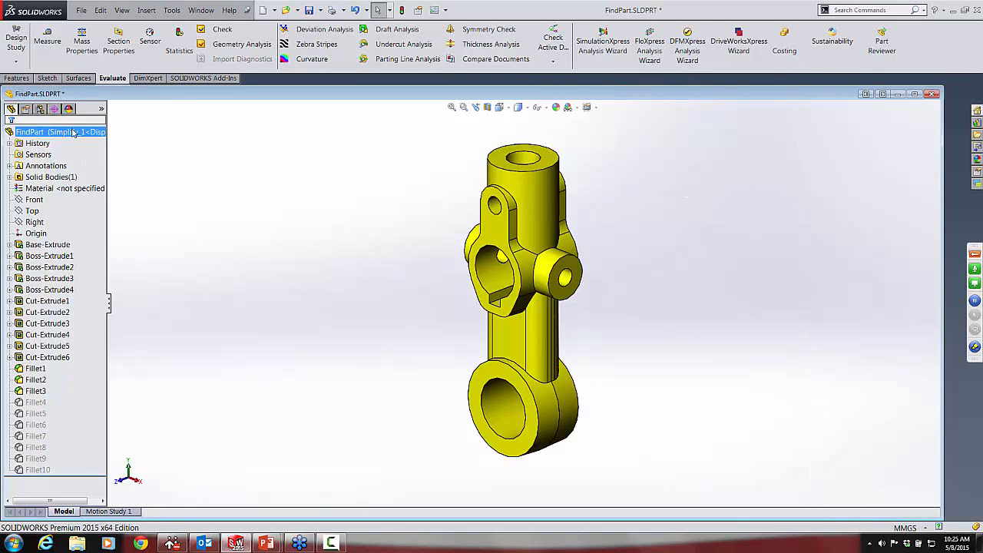
click(43, 109)
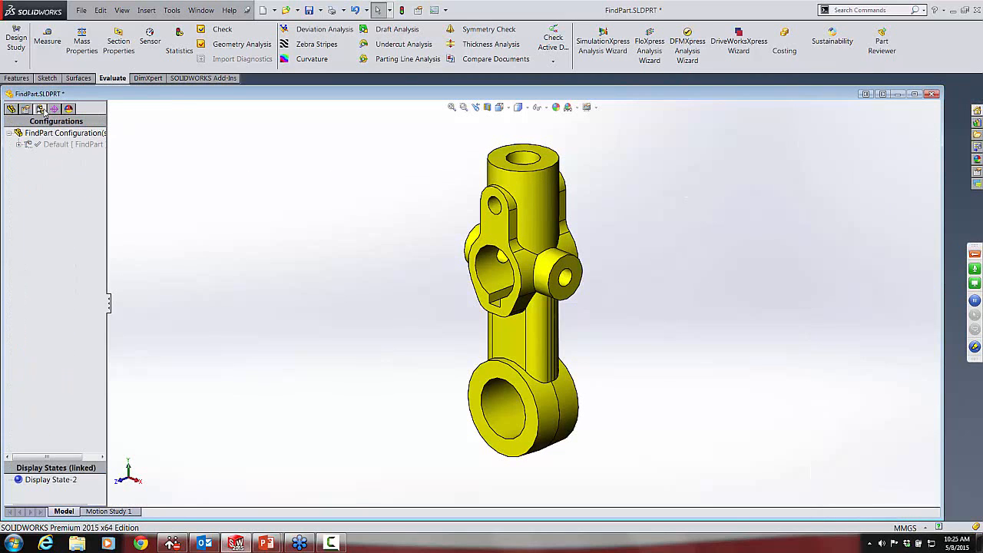
click(17, 145)
click(73, 156)
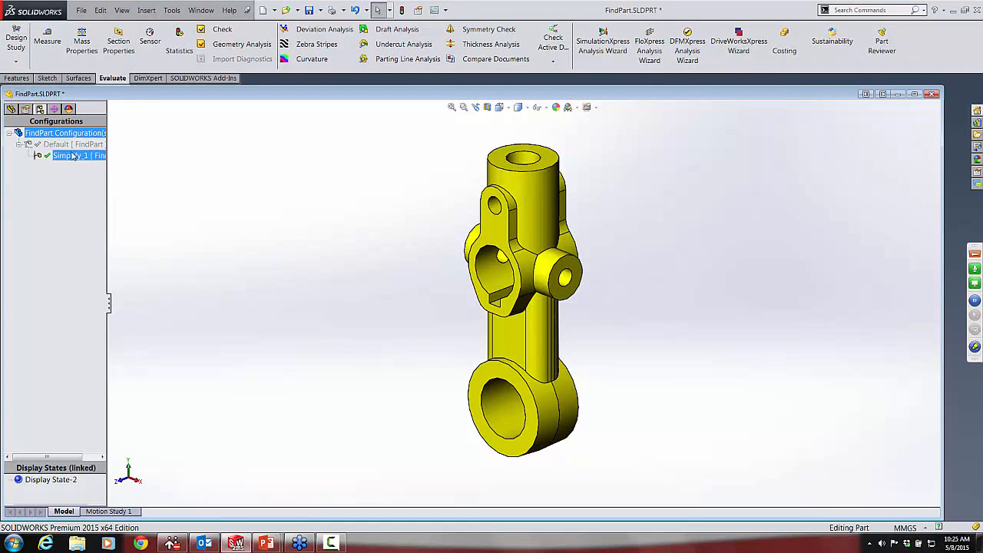
click(60, 146)
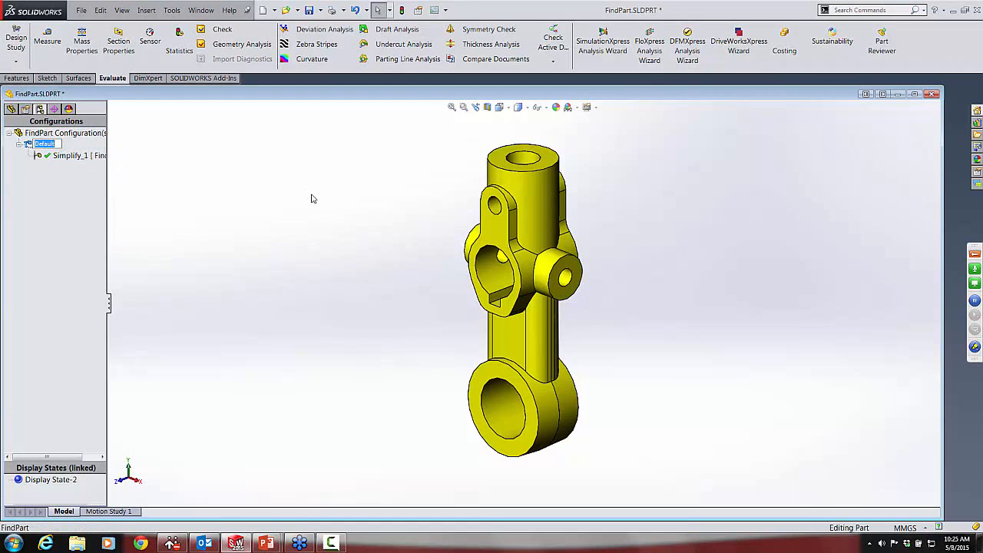
double_click(66, 147)
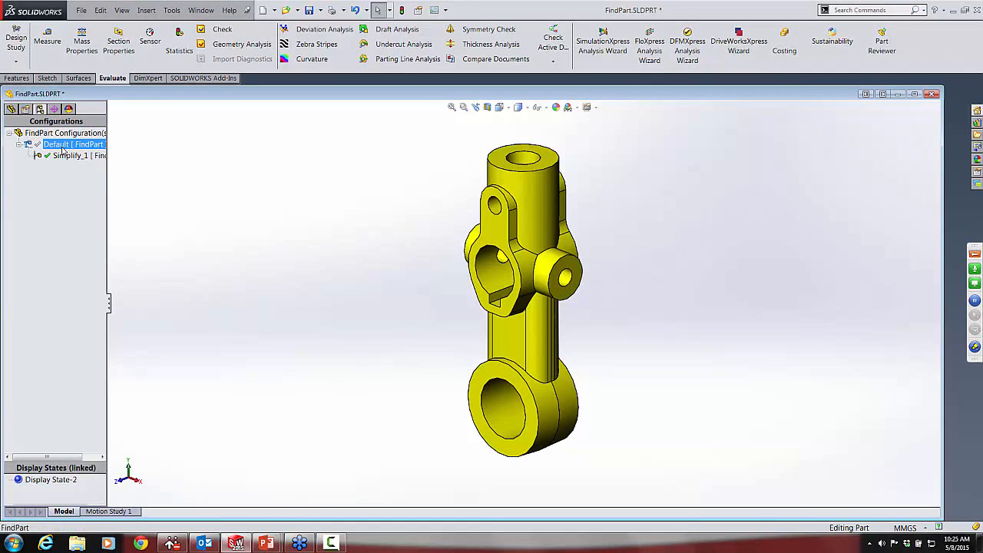
Switch to the Simplify_1 configuration and back to Default to compare the part without and with its small fillets.
click(69, 157)
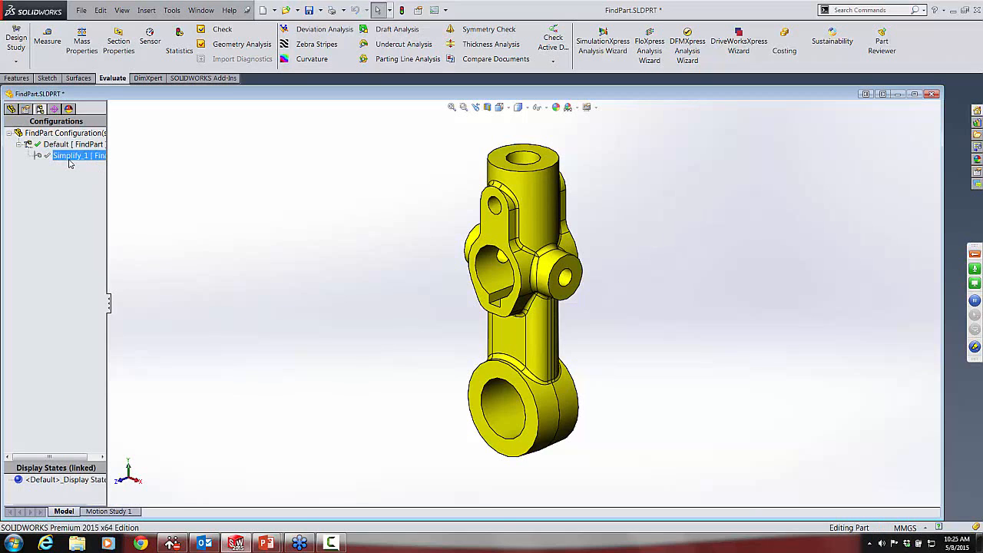
double_click(69, 157)
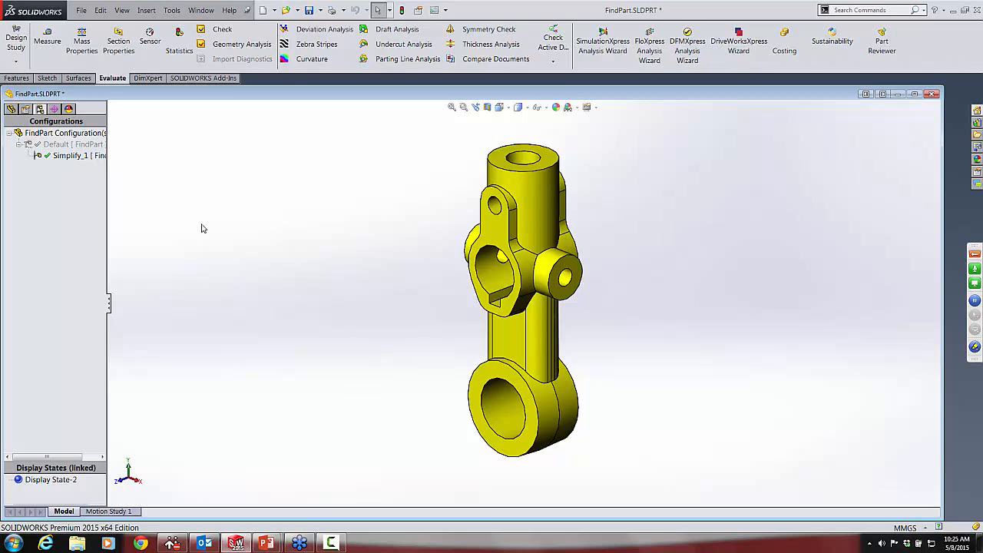
click(73, 145)
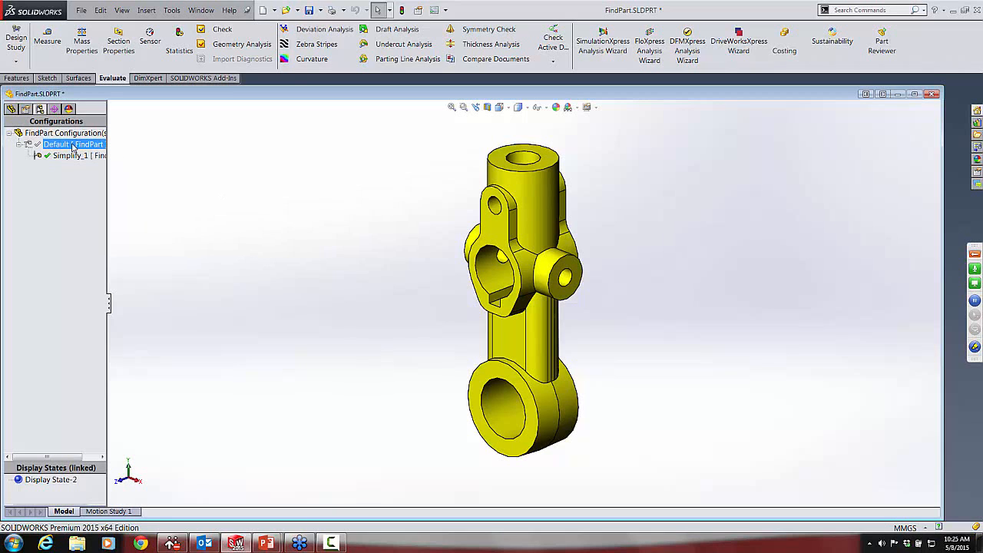
double_click(72, 145)
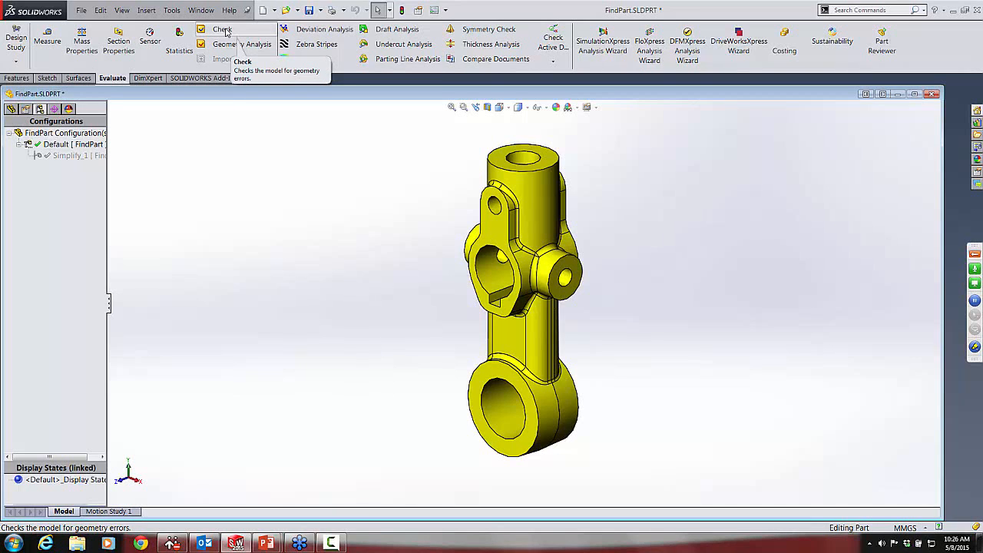
click(171, 11)
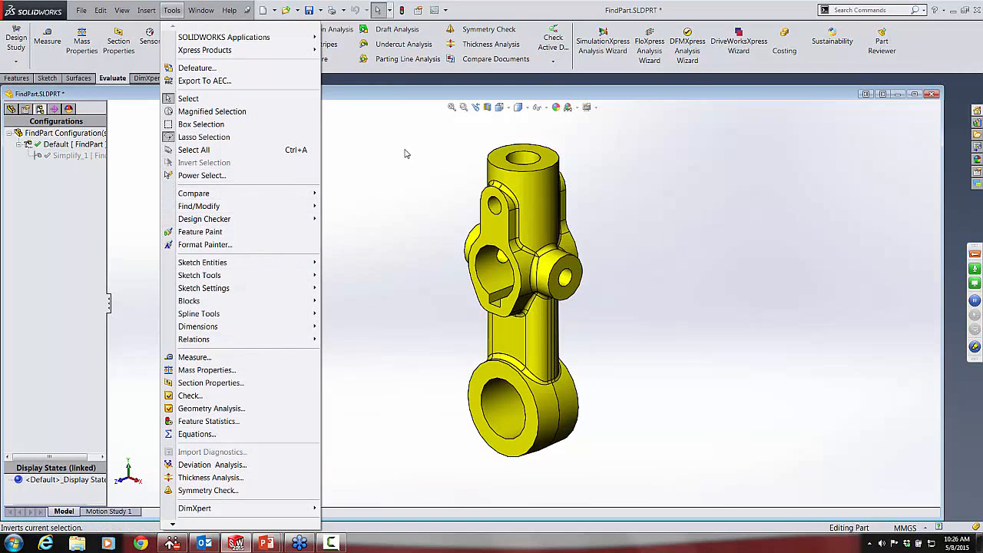
double_click(507, 10)
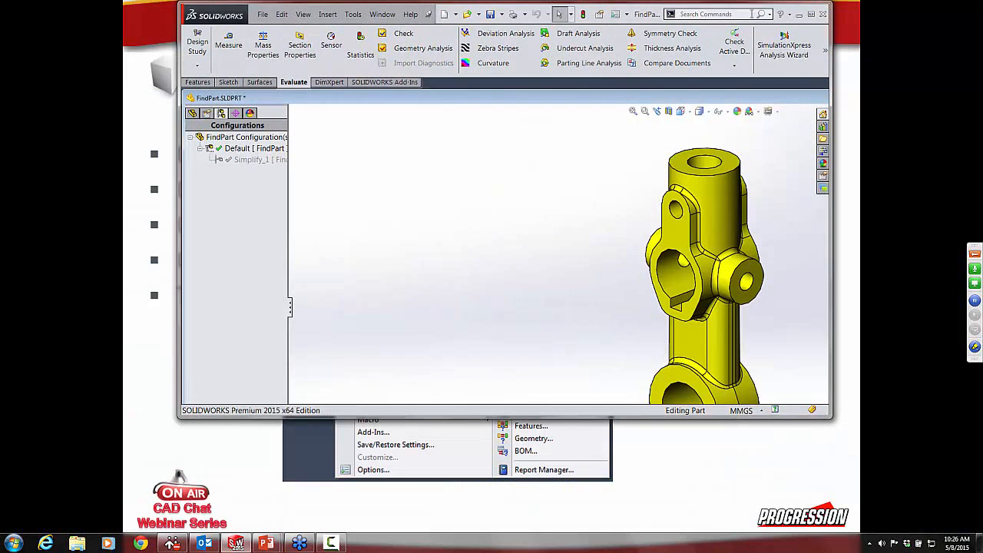
click(810, 16)
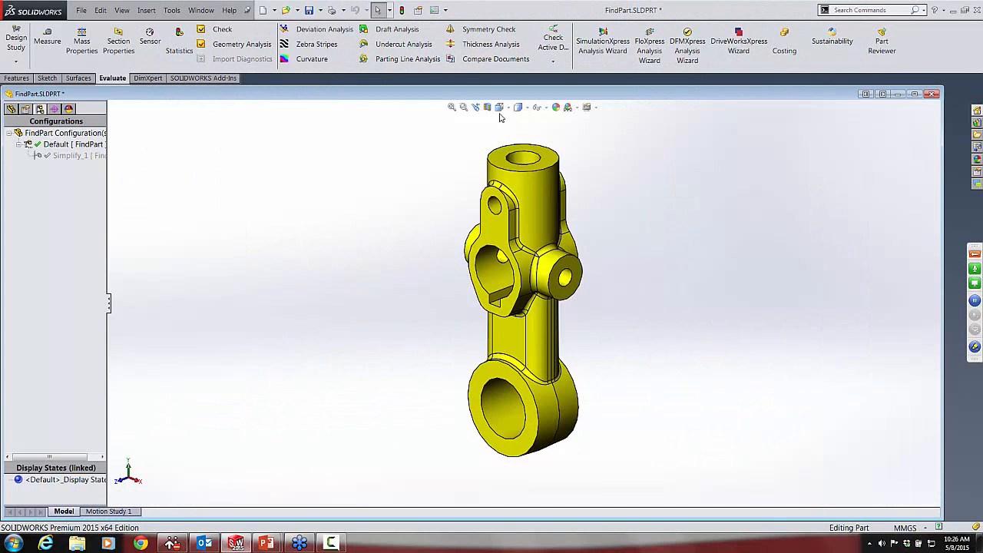
Use Power Select to find all features of type Fillet/Round in the part and keep them selected.
click(390, 11)
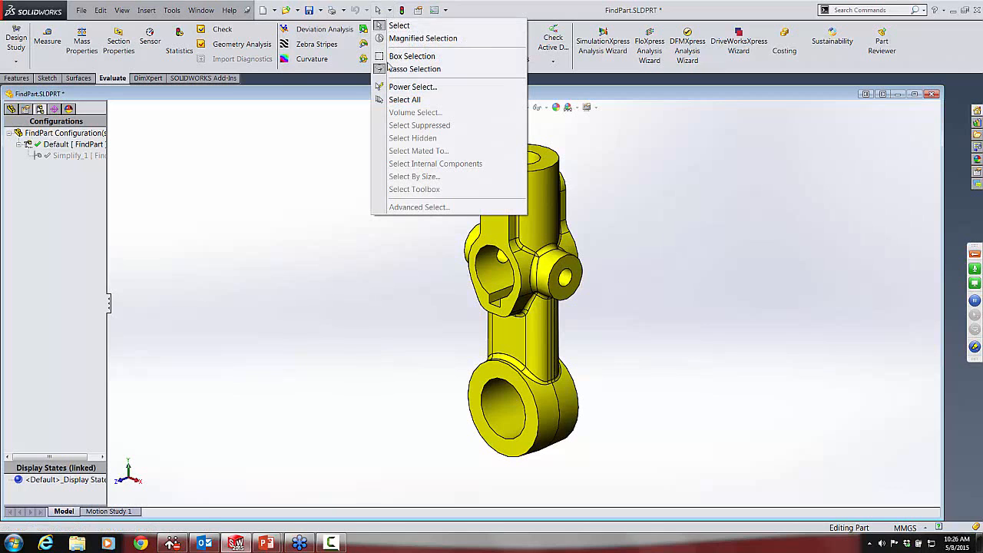
click(411, 87)
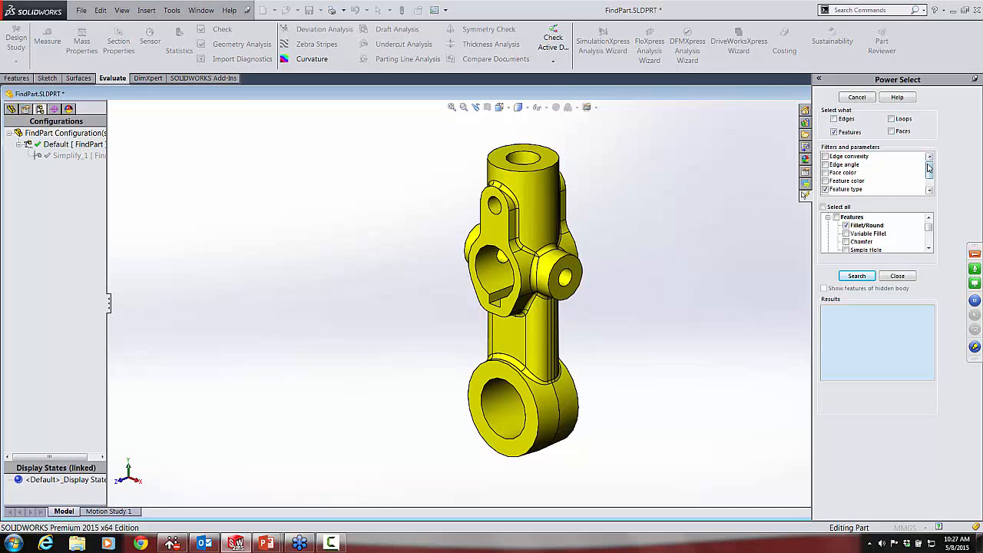
mouse_move(929, 167)
mouse_down()
mouse_move(928, 185)
mouse_move(930, 151)
mouse_up()
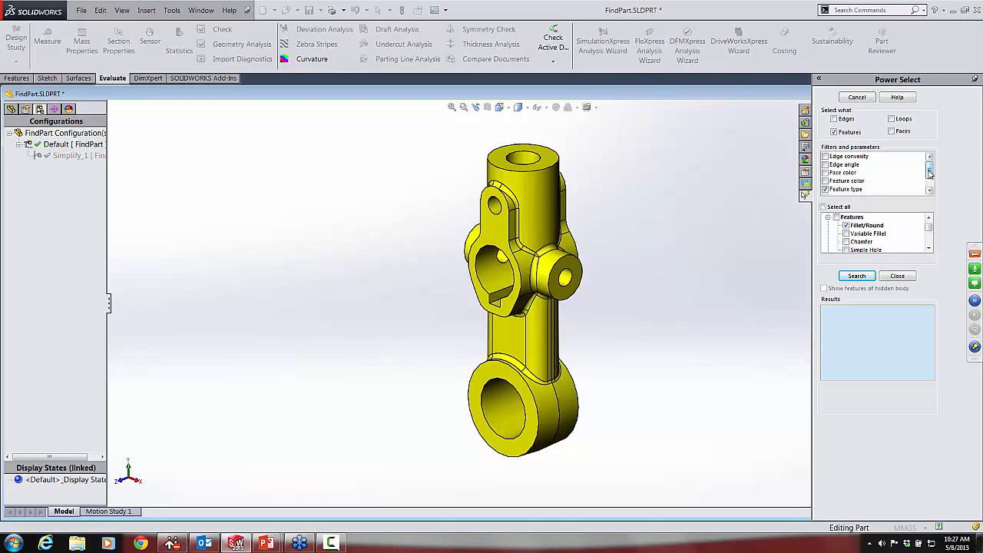
drag(928, 170, 928, 186)
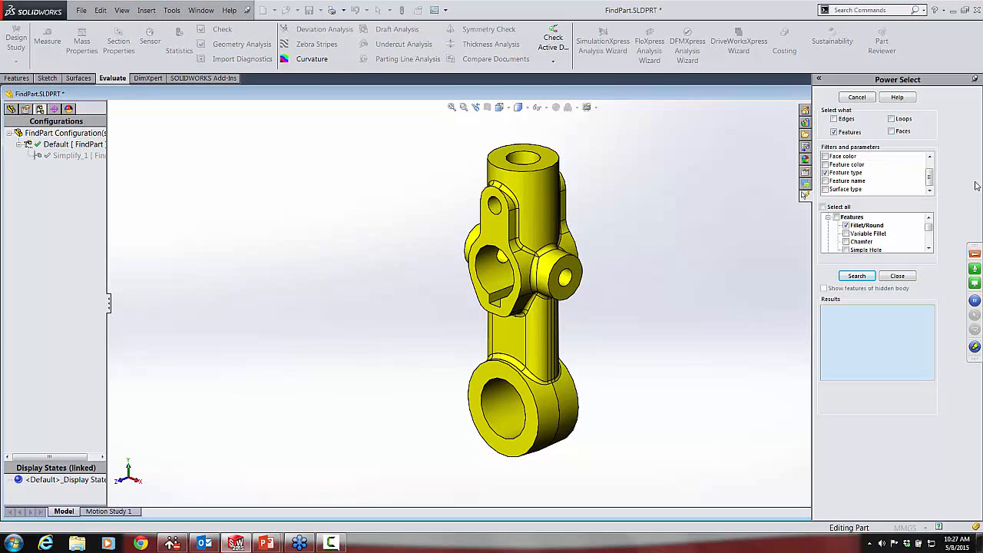
click(861, 278)
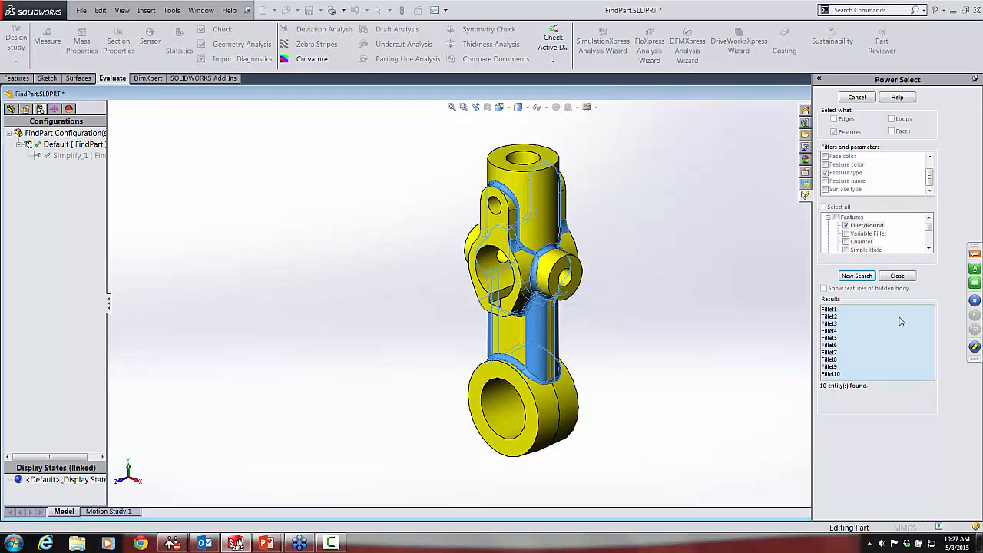
click(898, 276)
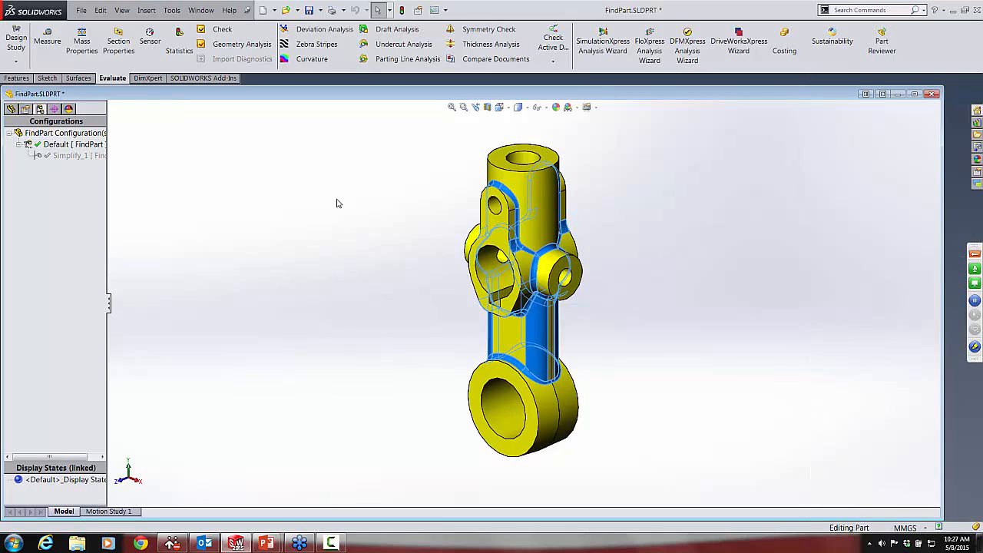
Apply a red appearance with RGB 255, 0, 0 to the selected fillet features.
right_click(382, 260)
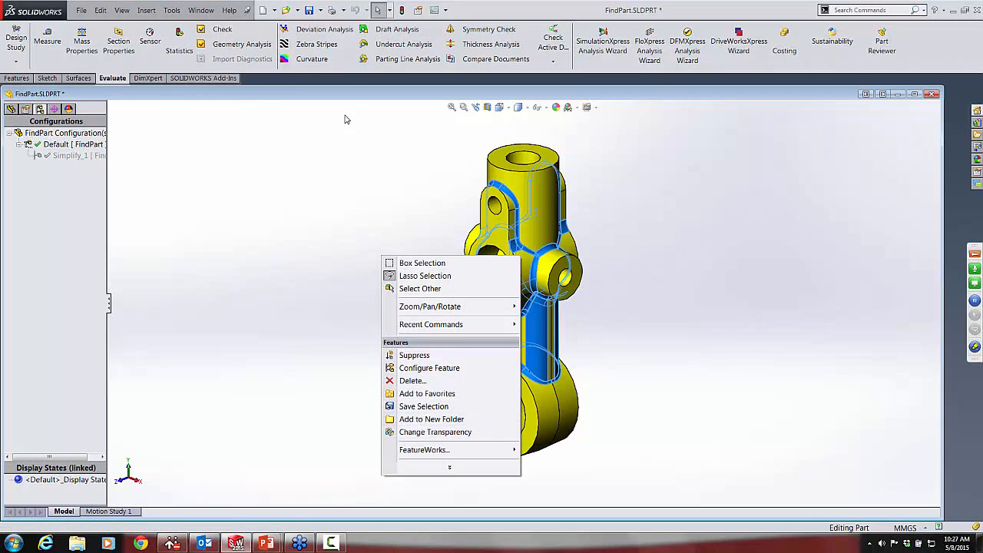
click(101, 10)
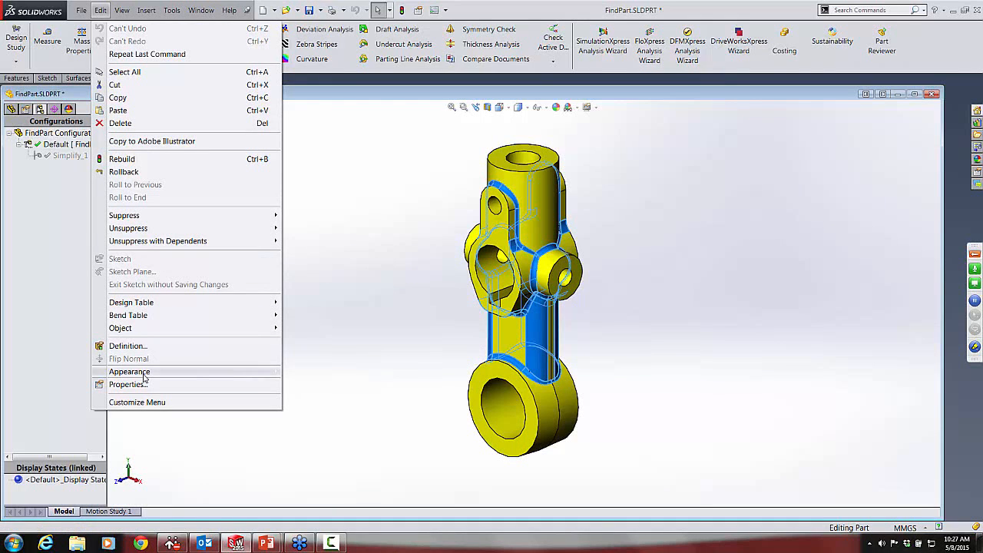
mouse_move(142, 373)
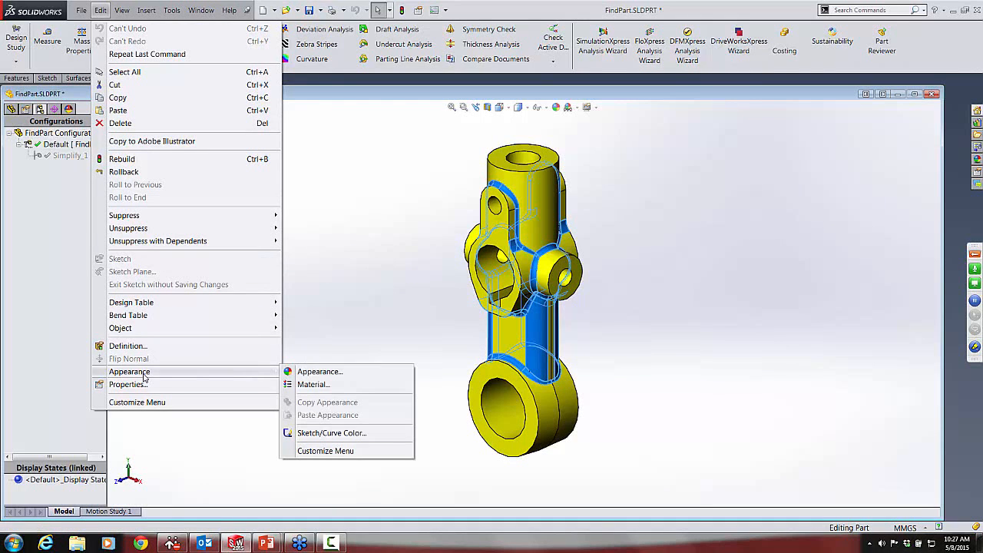
click(343, 373)
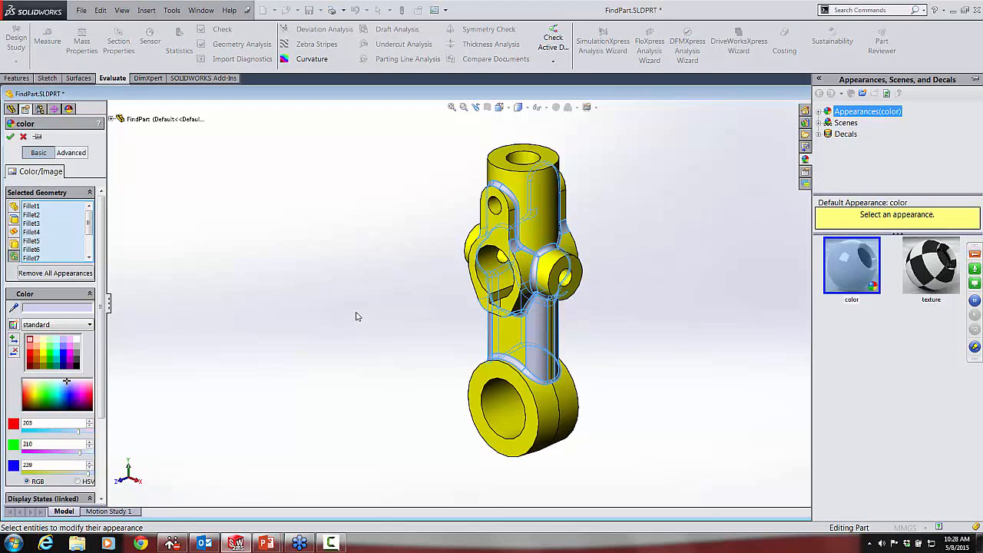
click(30, 394)
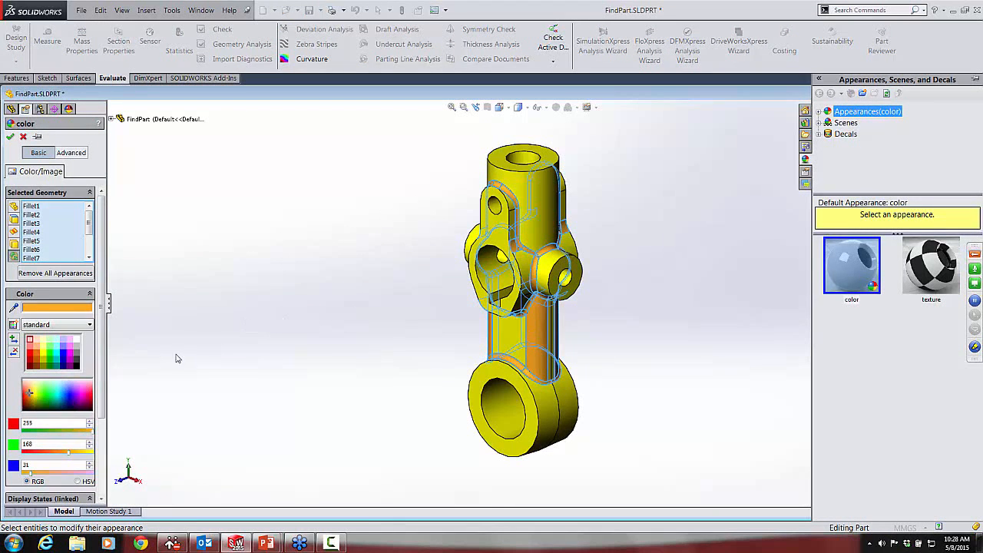
click(30, 352)
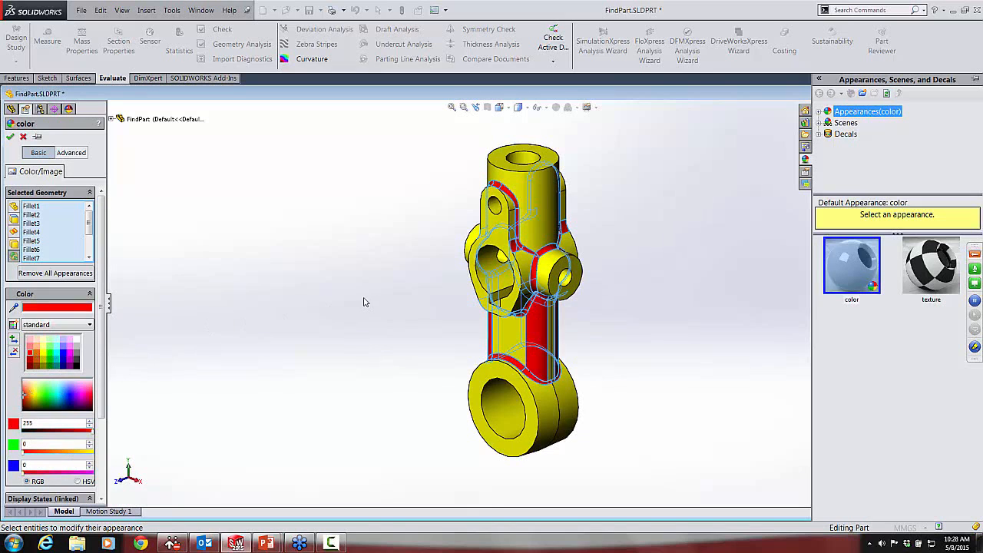
click(11, 137)
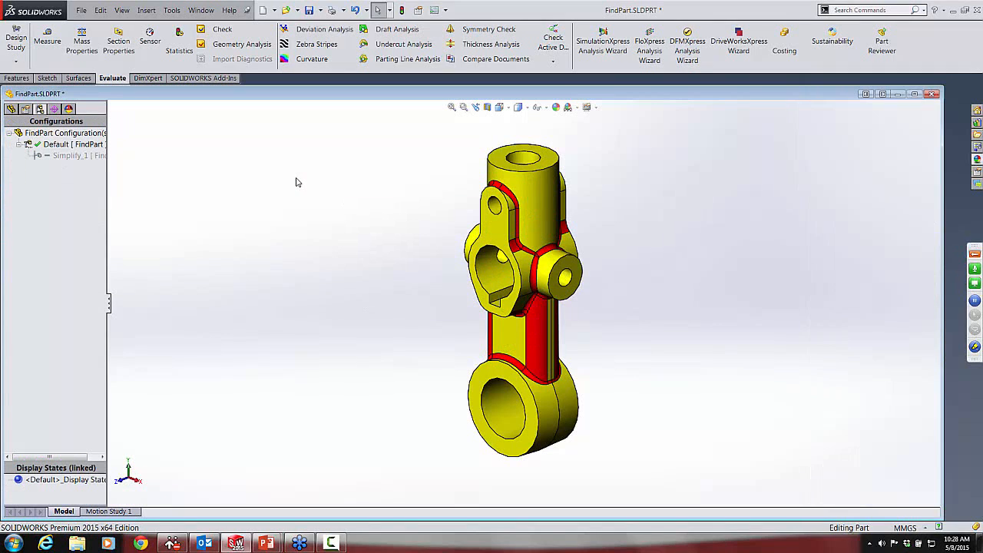
middle_drag(327, 245, 333, 210)
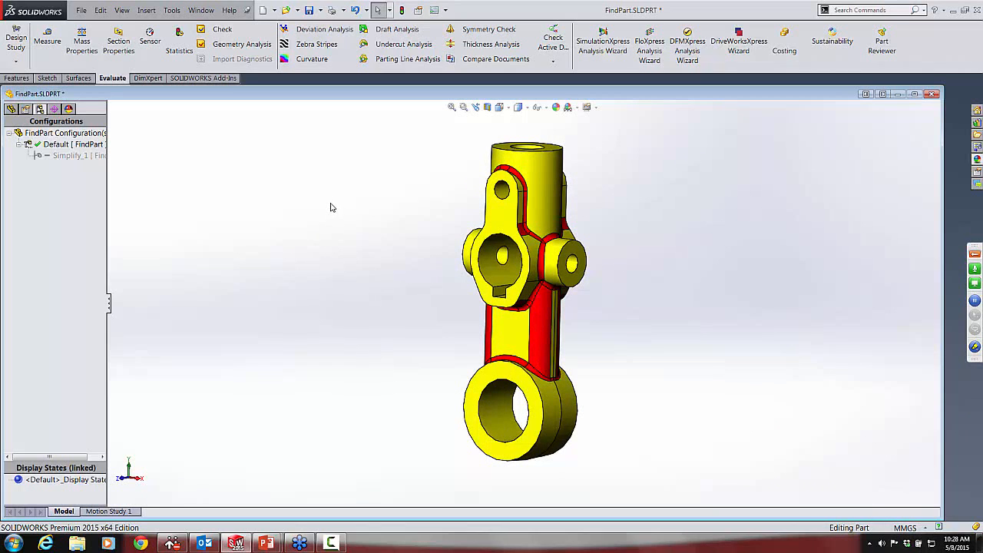
Close FindPart without saving its changes and open Thickness_Check.SLDPRT from the Case Study folder.
click(932, 94)
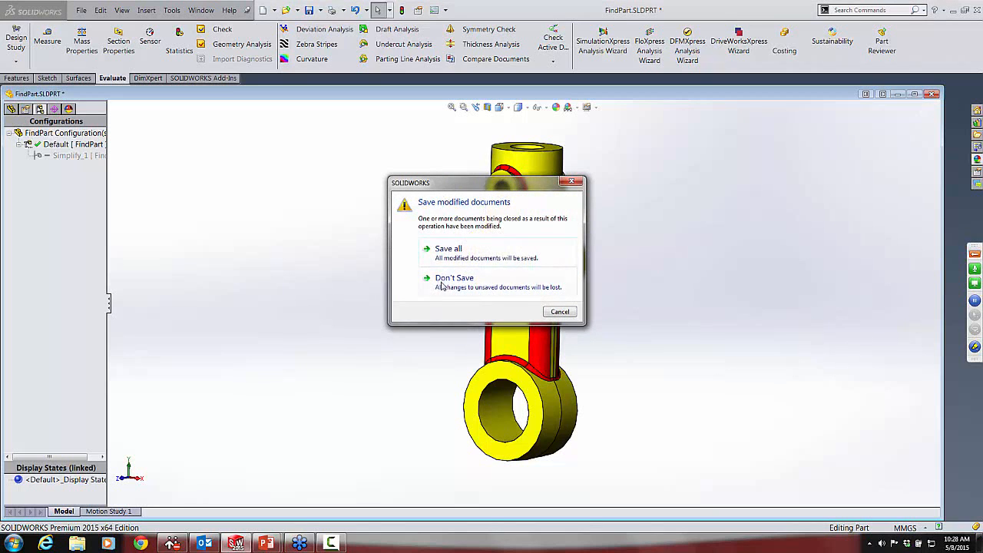
click(452, 279)
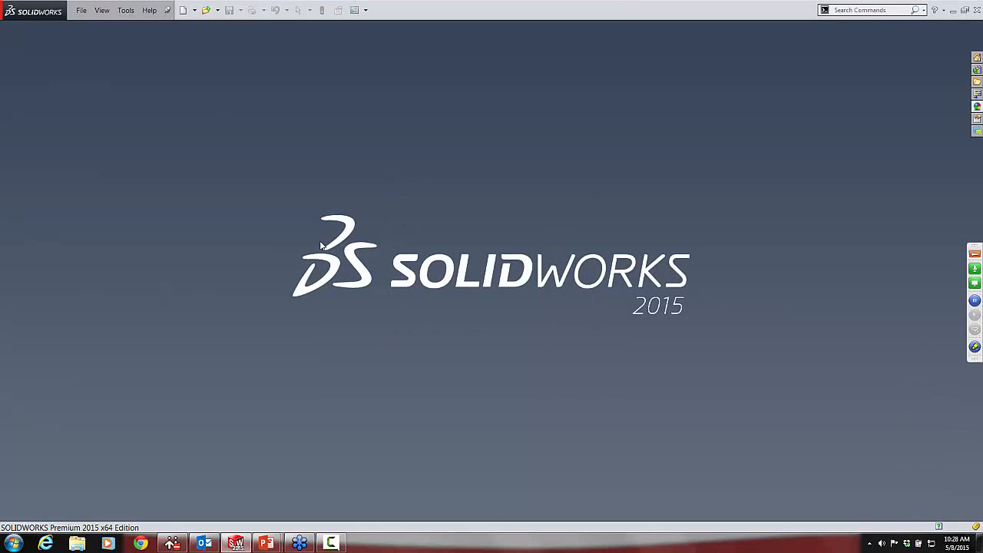
click(206, 10)
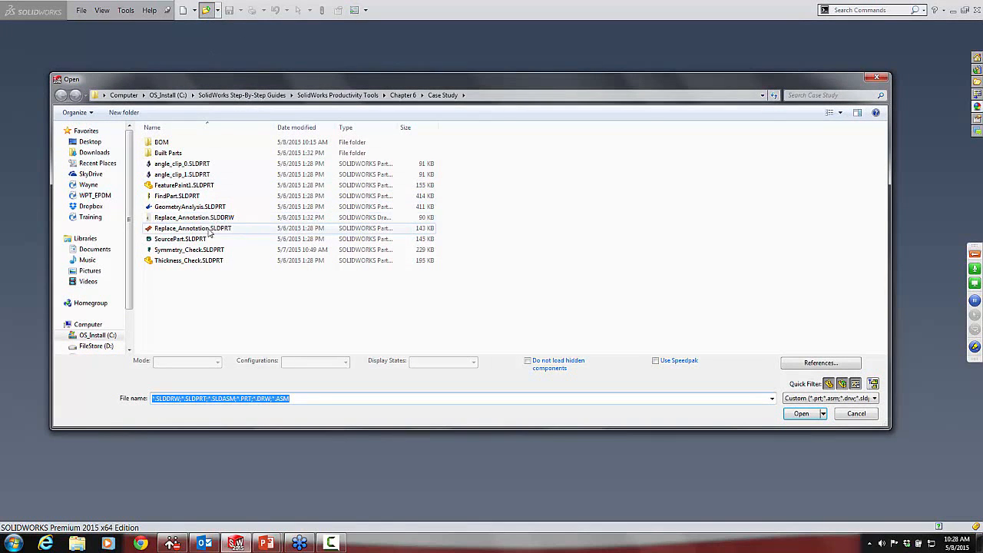
click(197, 262)
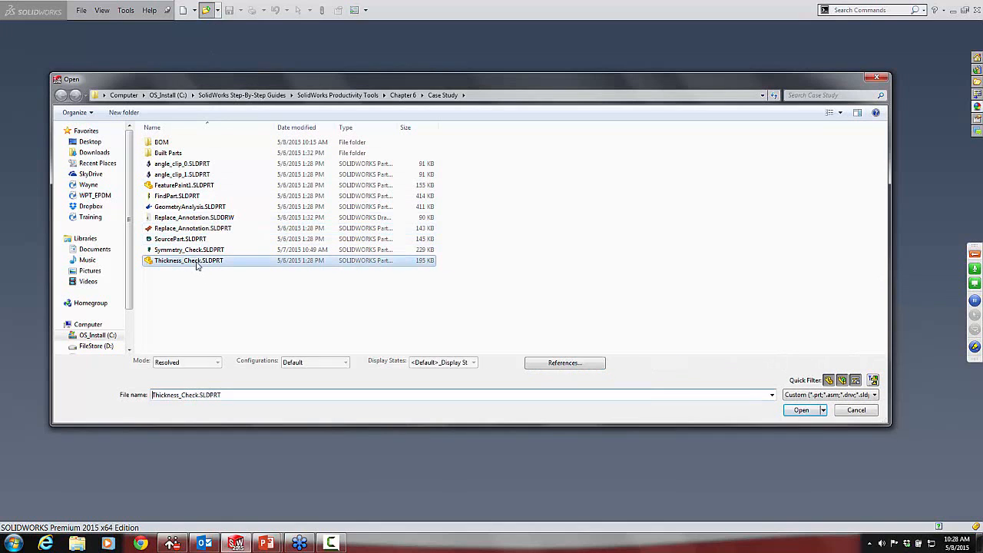
click(800, 410)
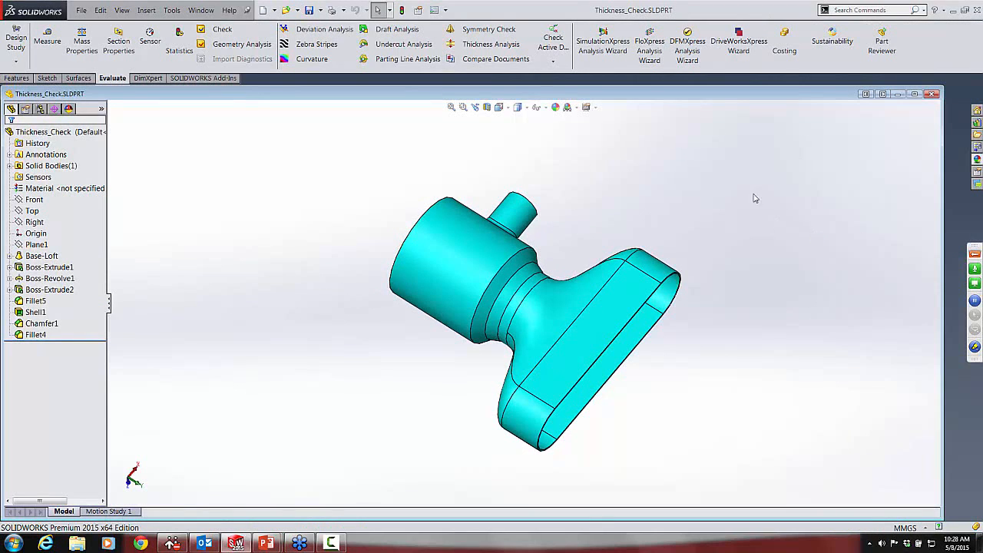
Run a Thickness Analysis for thin regions with a 1.00 mm target, examine the coloured neck area, and leave the analysis.
middle_drag(410, 266, 405, 197)
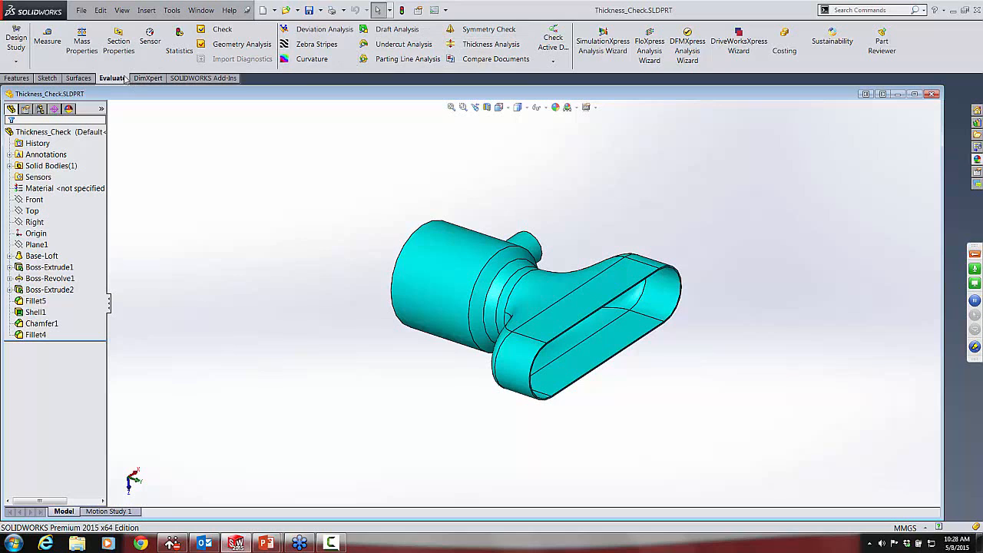
click(487, 46)
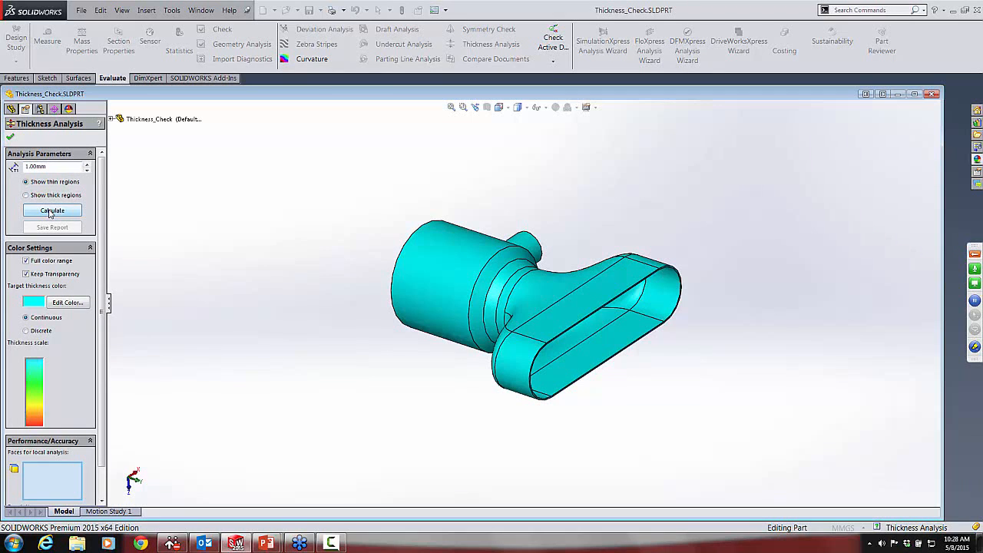
click(51, 211)
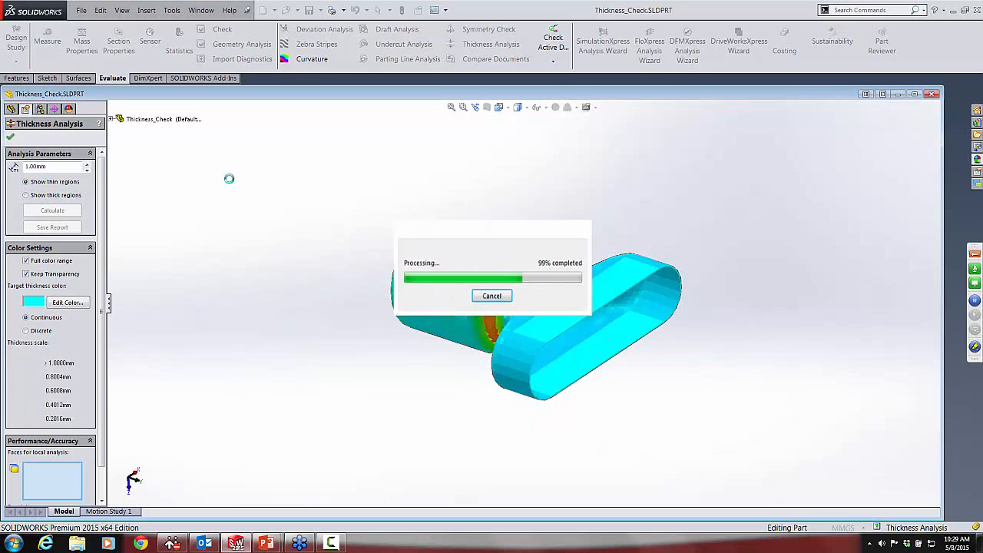
mouse_move(284, 253)
middle_down()
mouse_move(303, 256)
mouse_move(291, 237)
mouse_move(301, 261)
middle_up()
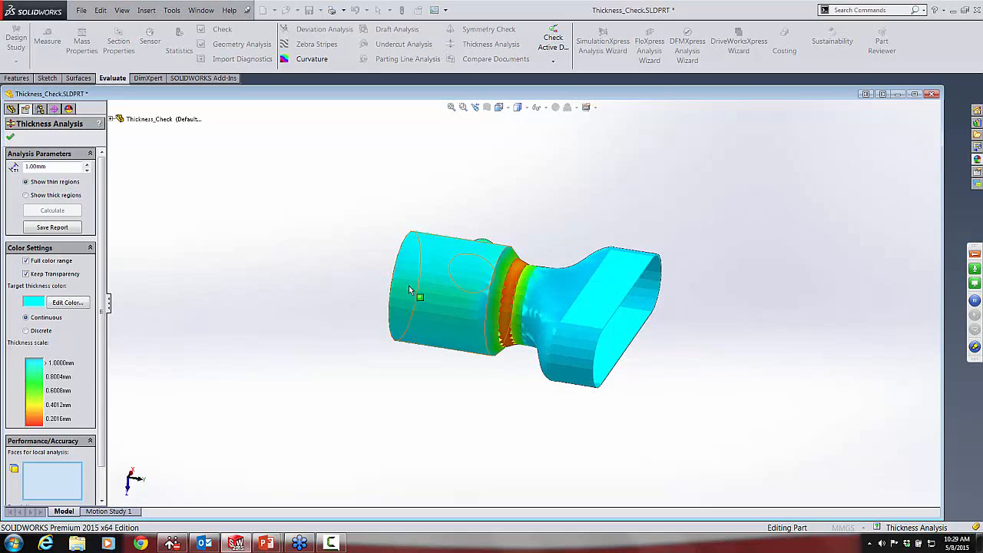
middle_drag(352, 281, 304, 334)
scroll(463, 307, down, 2)
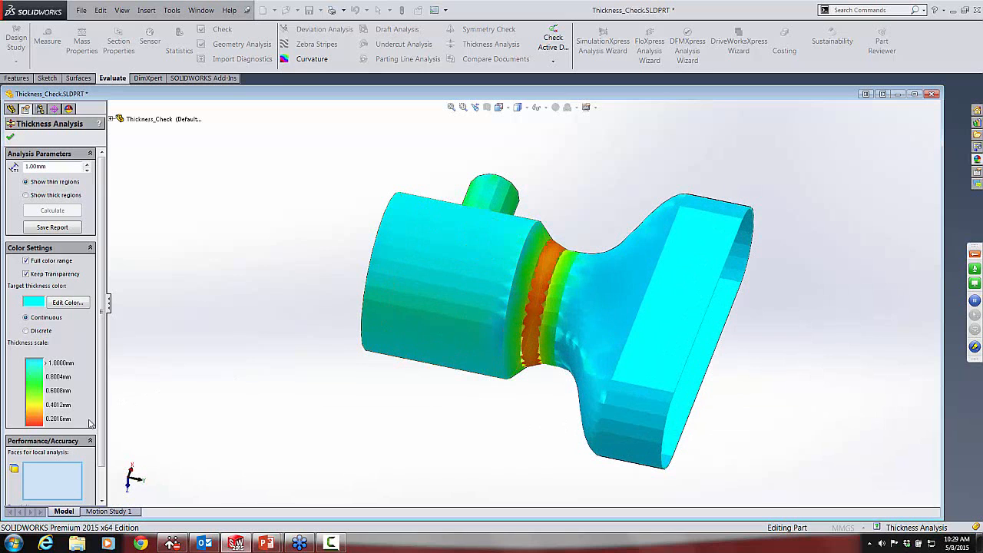
mouse_move(381, 302)
middle_down()
mouse_move(364, 387)
mouse_move(360, 308)
mouse_move(374, 304)
mouse_move(373, 287)
mouse_move(366, 307)
middle_up()
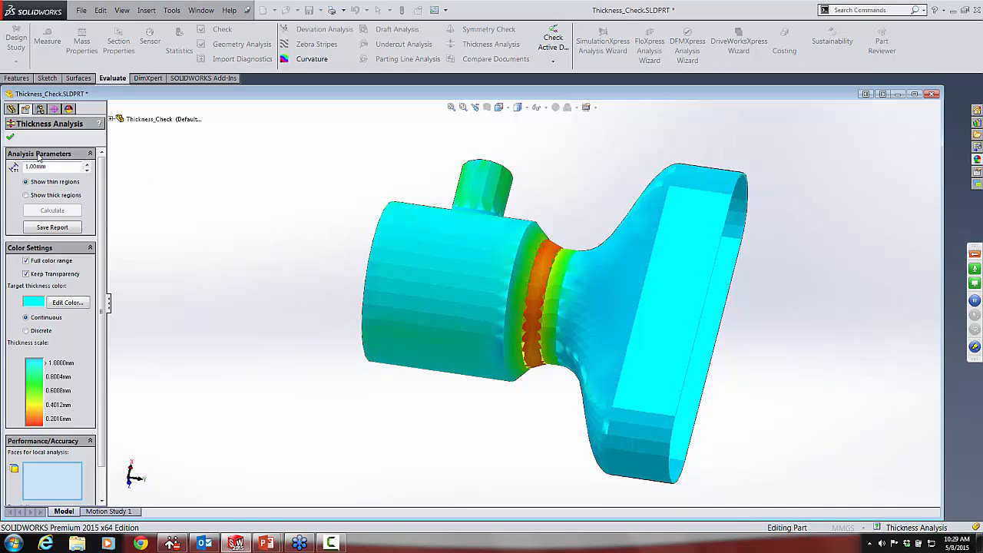
middle_drag(464, 246, 430, 184)
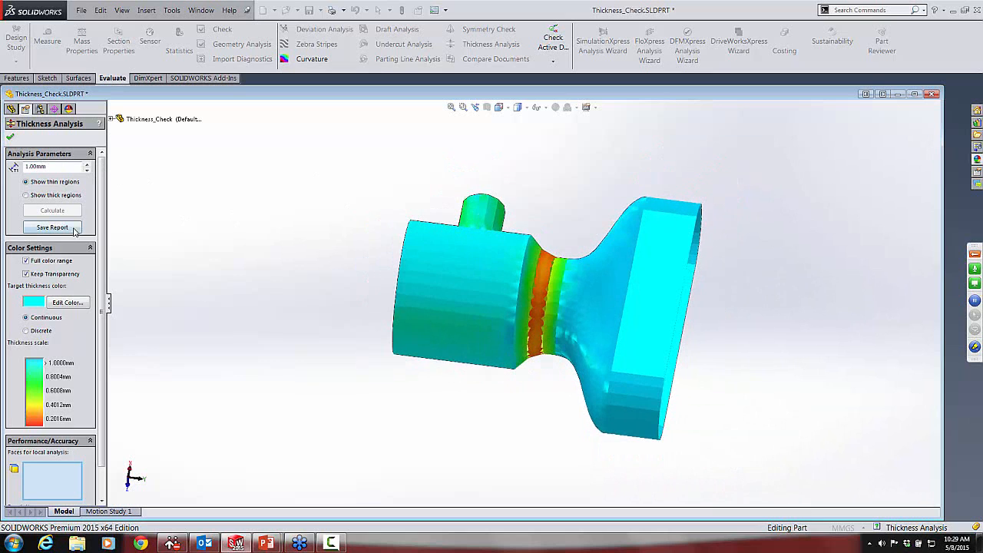
click(10, 137)
Create a planar section view along the Front plane and inspect the wall at the part's neck.
mouse_move(283, 221)
middle_down()
mouse_move(277, 210)
mouse_move(303, 248)
mouse_move(294, 229)
middle_up()
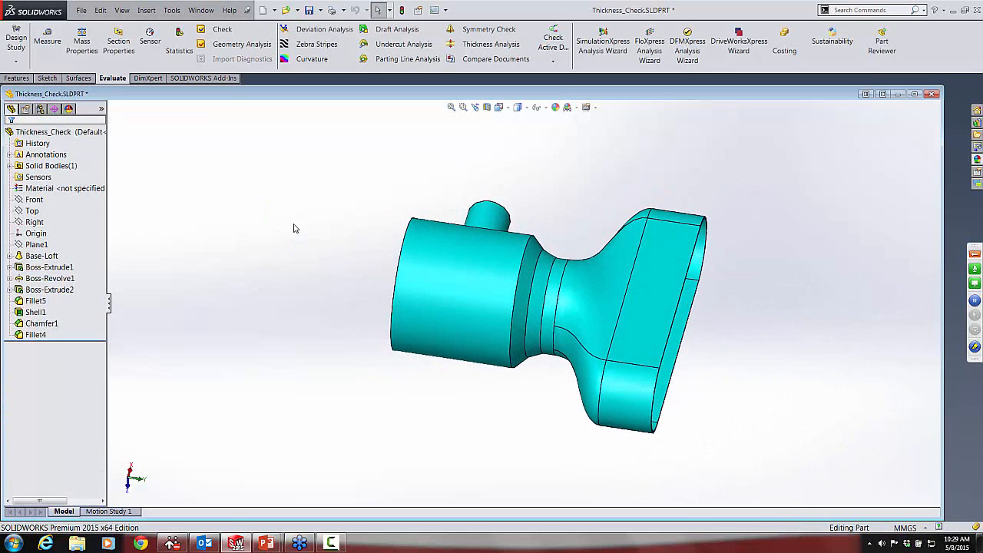
click(487, 107)
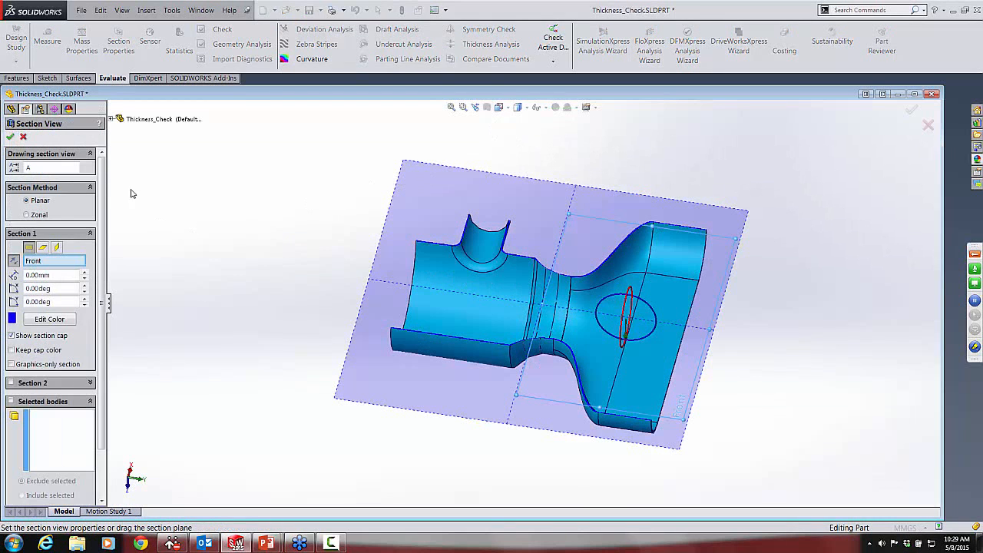
click(10, 137)
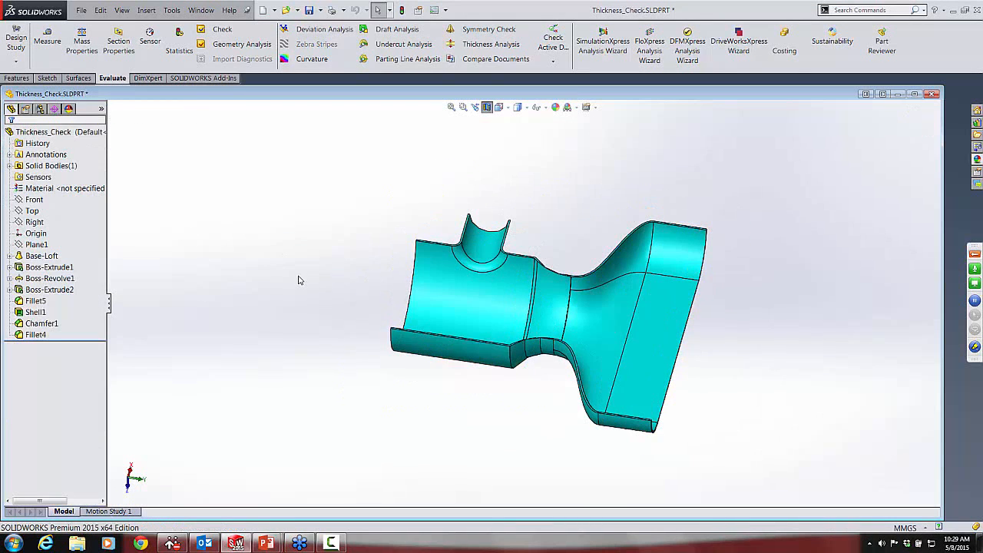
middle_drag(298, 281, 330, 374)
scroll(506, 377, down, 8)
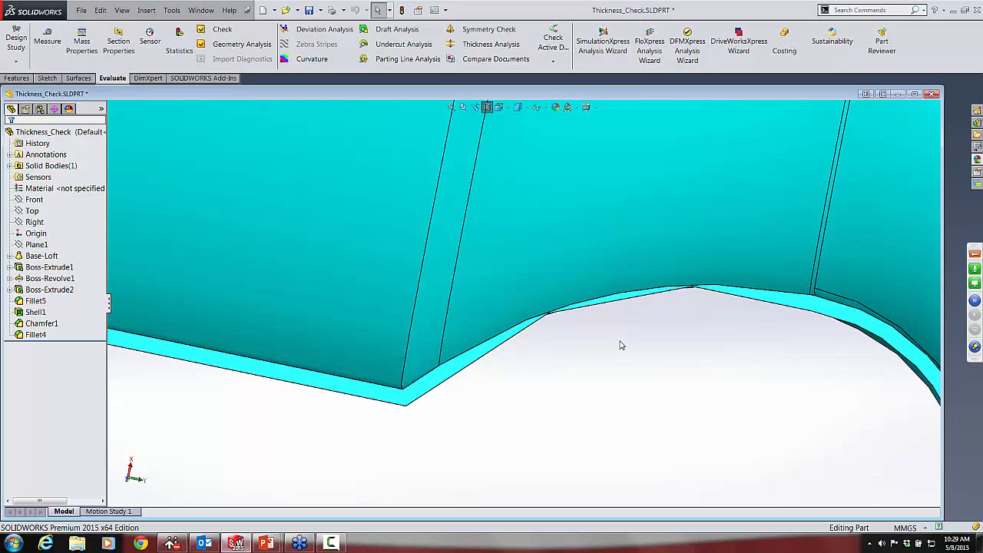
Edit the fillet on the inner face of the thin neck and set its radius to 15 mm.
click(622, 247)
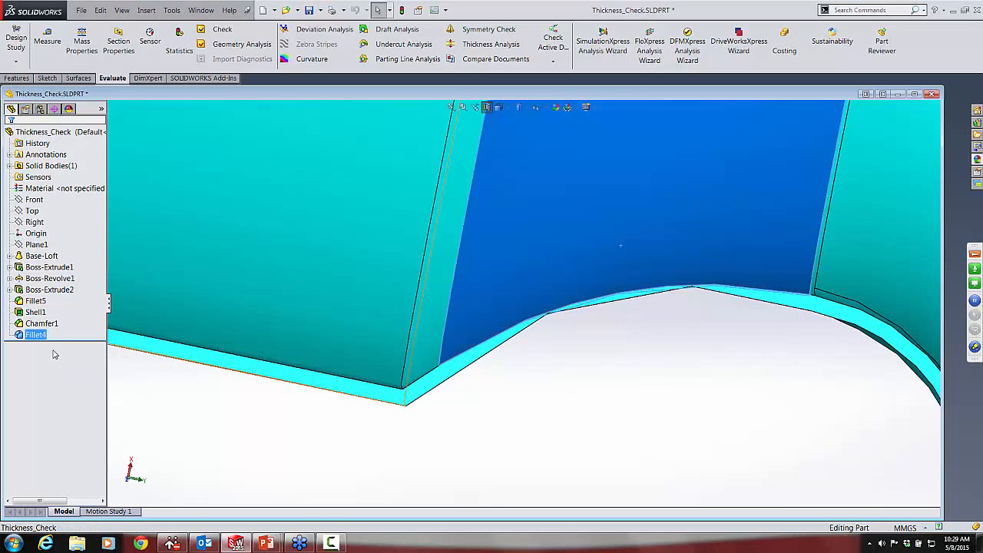
right_click(34, 337)
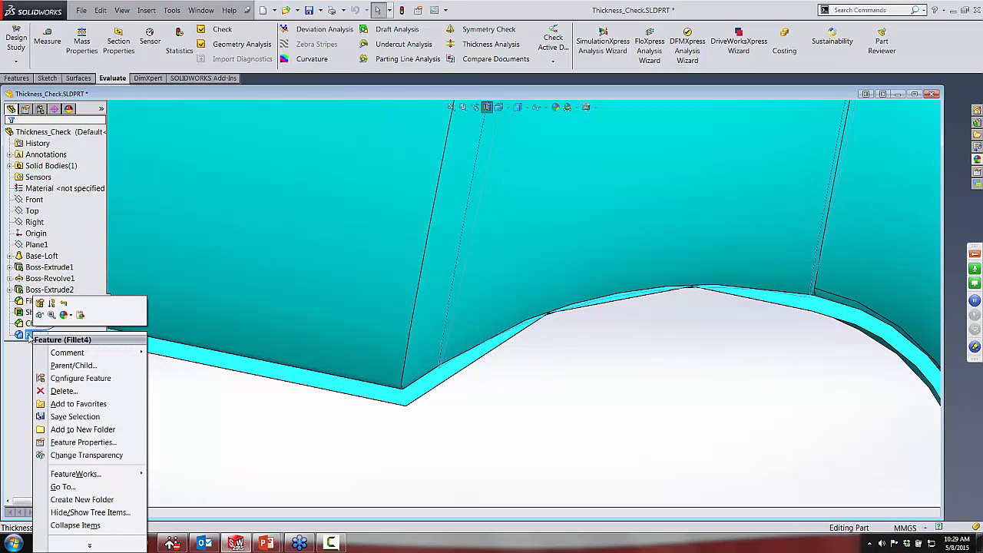
click(39, 302)
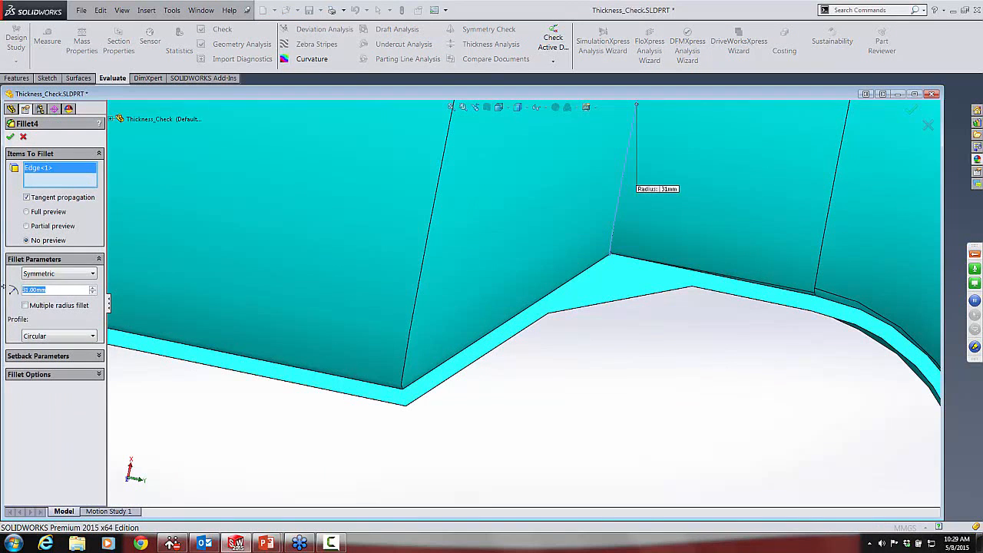
text(15)
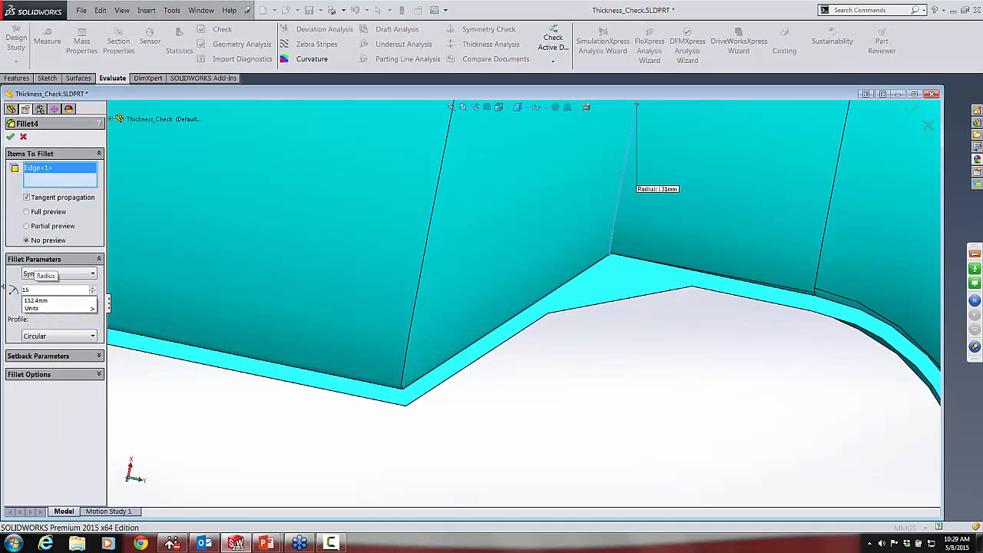
key(Return)
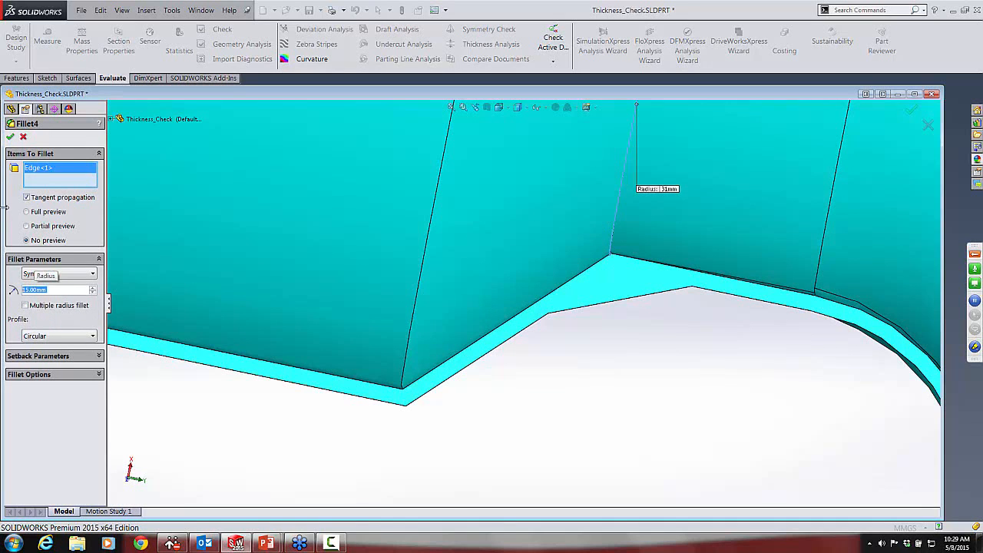
click(11, 138)
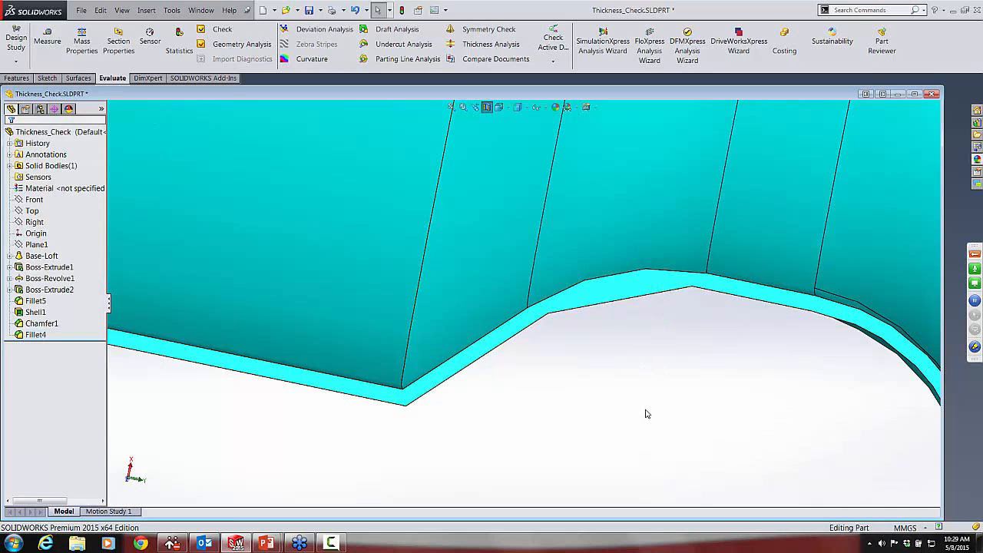
Run the Thickness Analysis for thin regions again with a 1.00 mm target thickness.
scroll(645, 413, up, 2)
scroll(645, 413, up, 6)
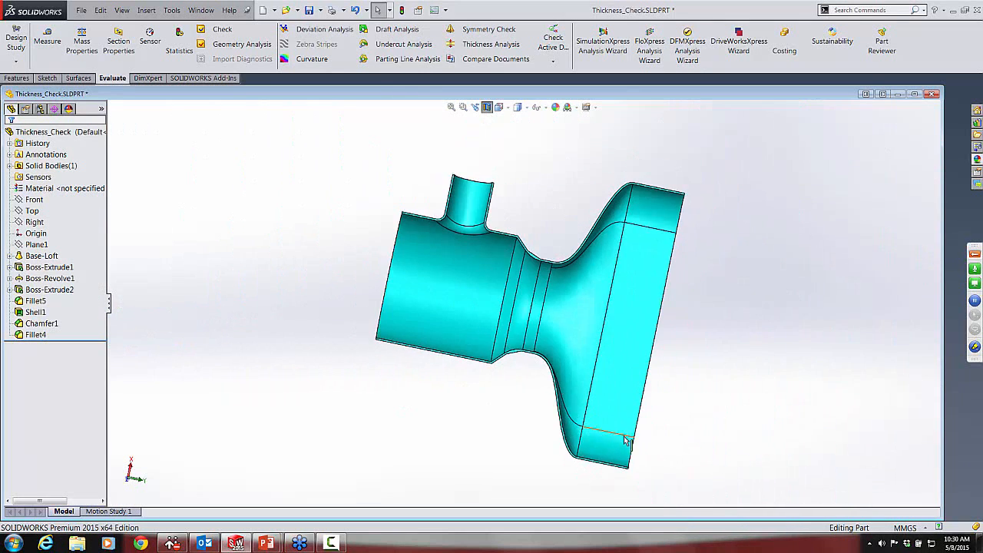
middle_drag(626, 439, 612, 323)
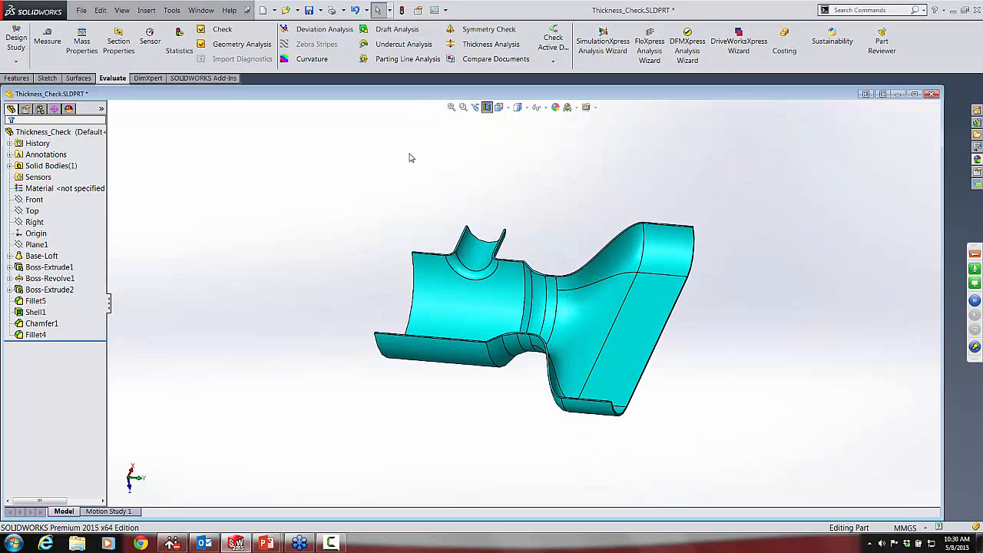
click(495, 44)
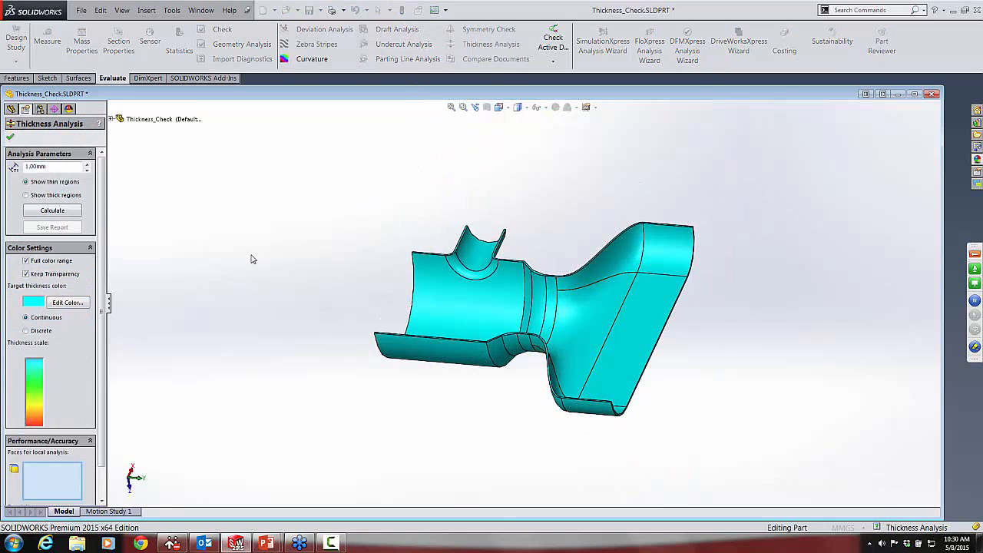
click(62, 212)
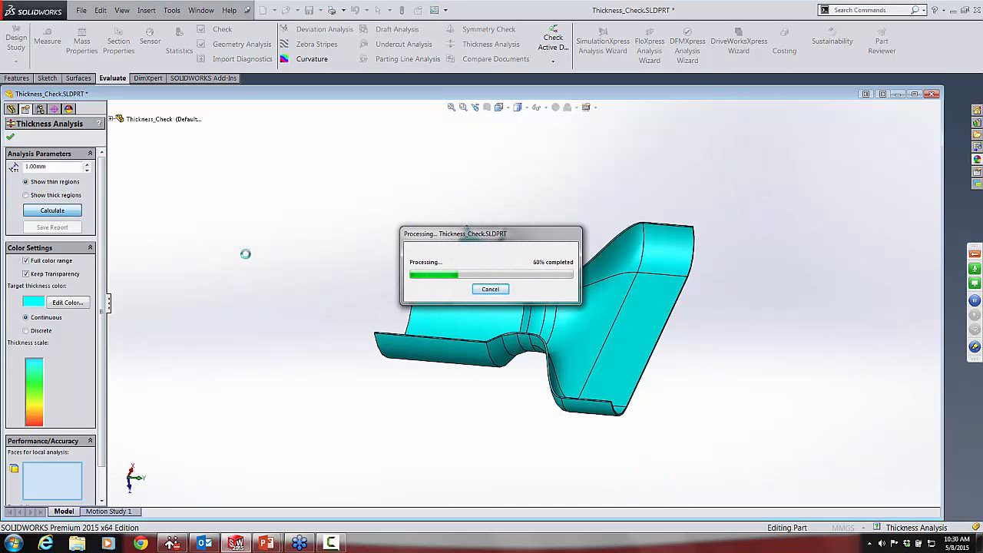
Examine the thickness colours around the neck, the small side spout and the flared opening, and leave the analysis.
middle_drag(262, 263, 278, 331)
scroll(443, 299, down, 5)
scroll(626, 326, down, 2)
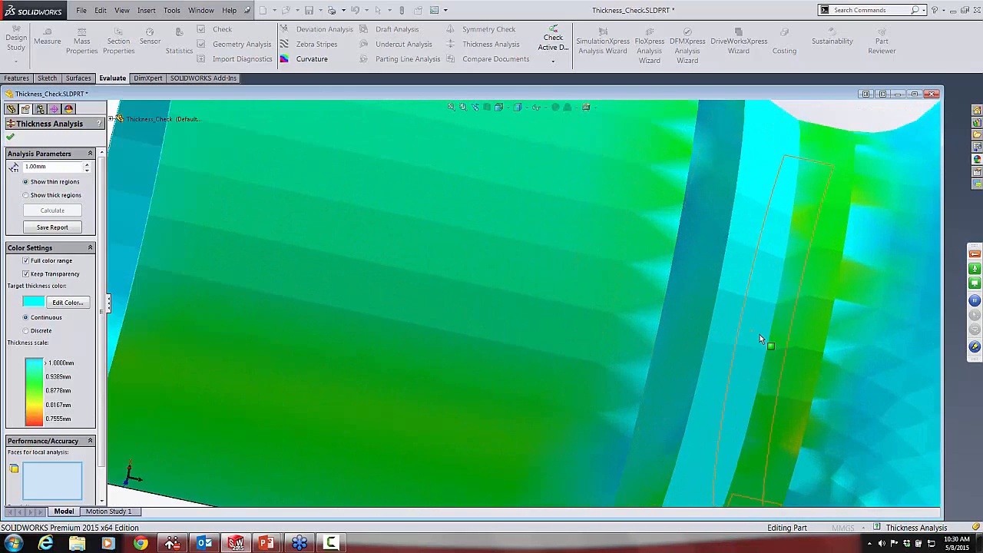
mouse_move(759, 334)
middle_down()
mouse_move(737, 279)
mouse_move(755, 345)
middle_up()
scroll(584, 322, up, 3)
middle_drag(561, 233, 596, 396)
scroll(539, 231, up, 10)
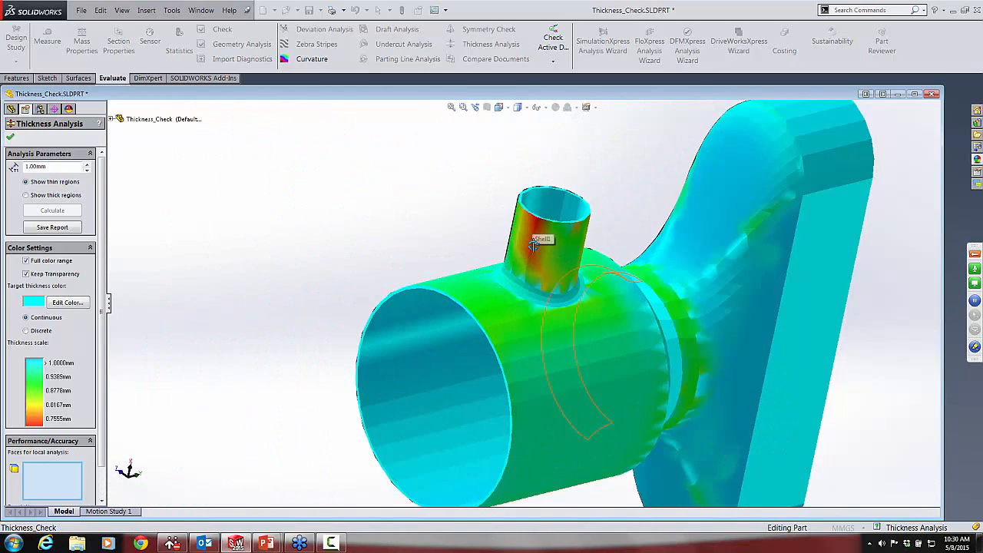
middle_drag(489, 230, 399, 245)
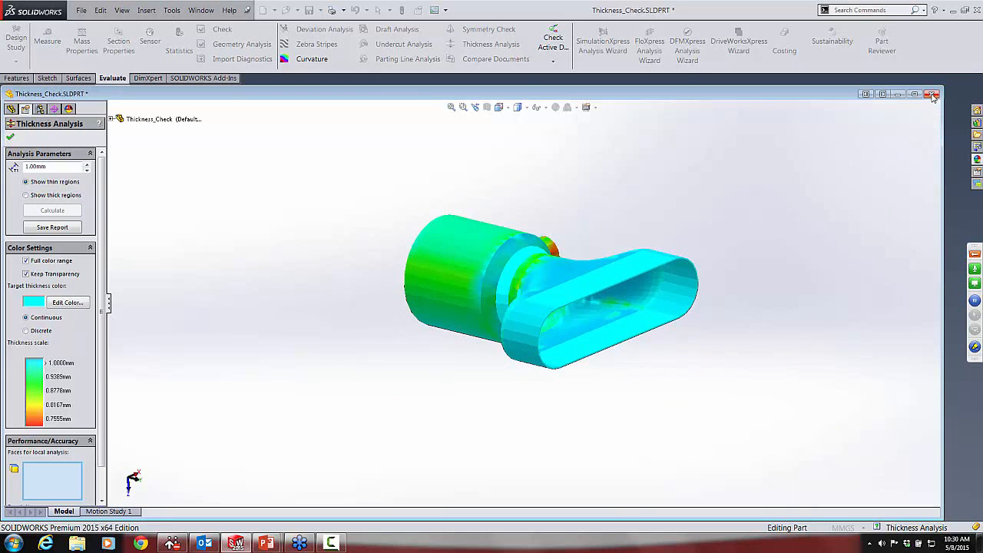
click(10, 136)
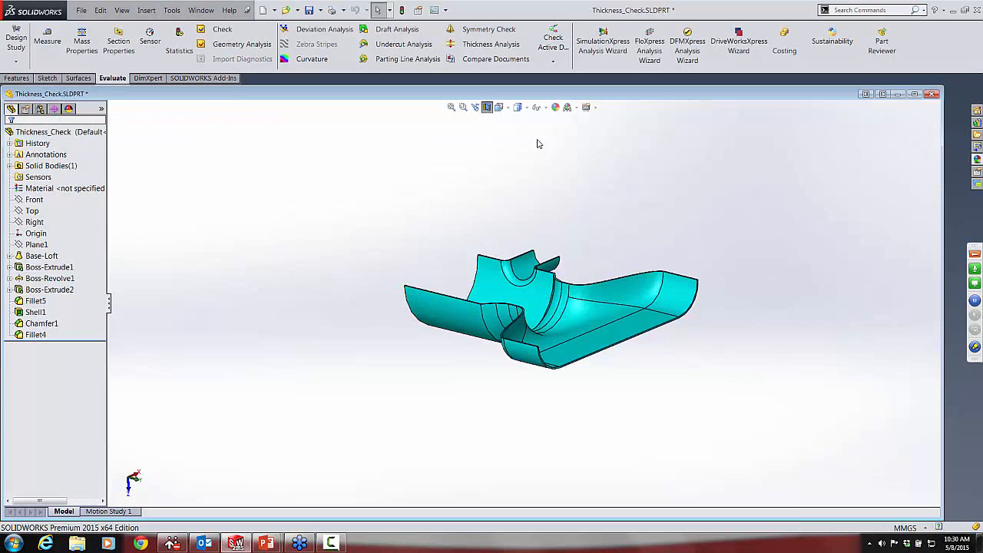
Close Thickness_Check without saving its changes and open Symmetry_Check.SLDPRT from the Case Study folder.
click(932, 94)
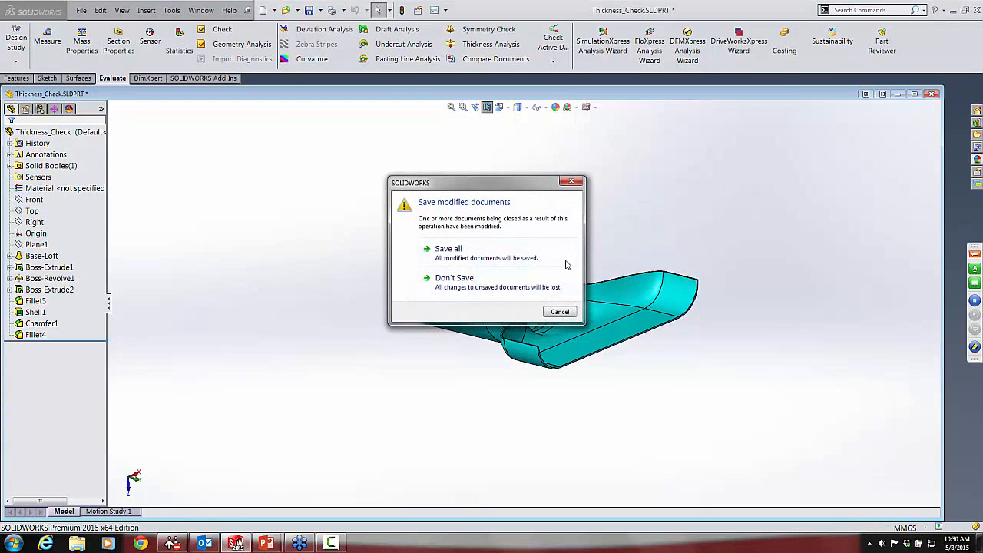
click(482, 278)
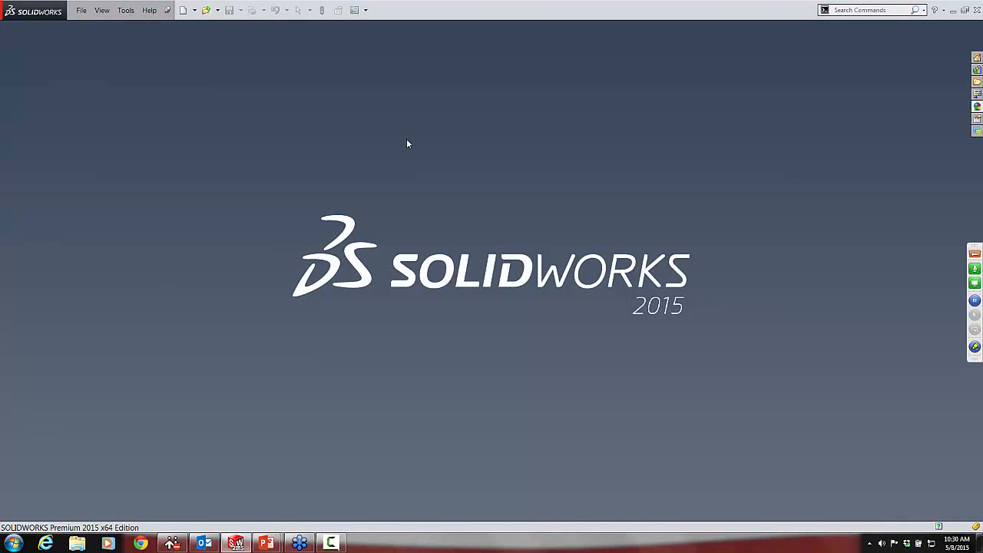
click(206, 10)
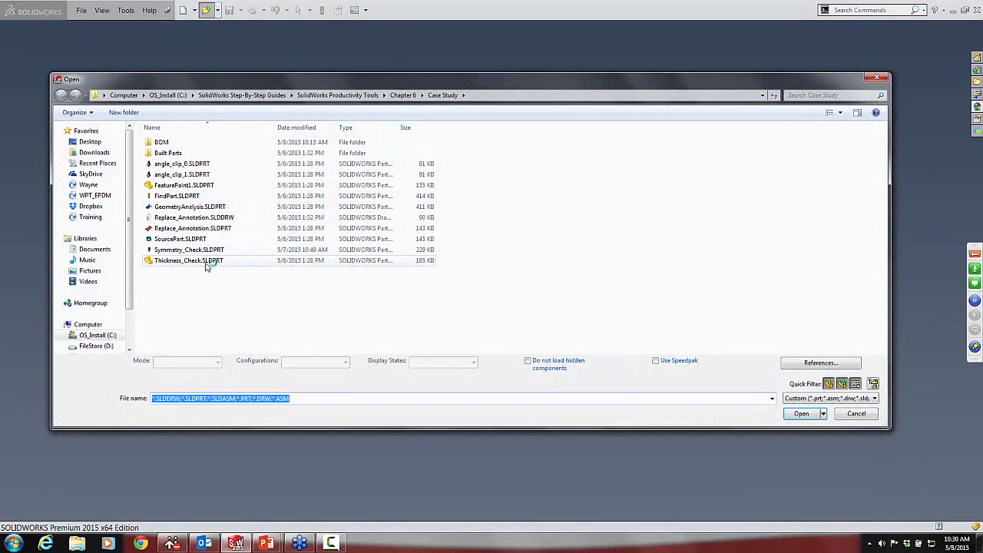
click(200, 251)
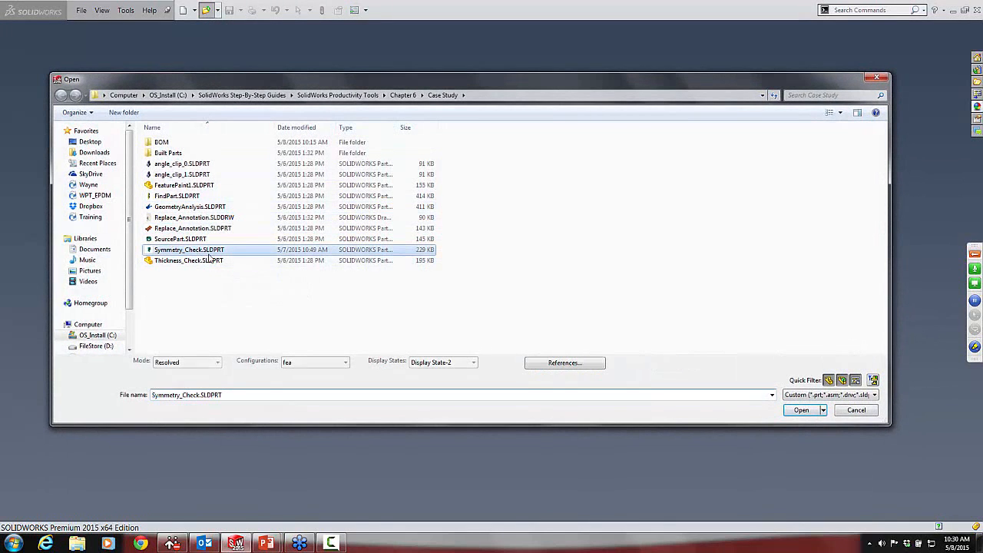
click(798, 410)
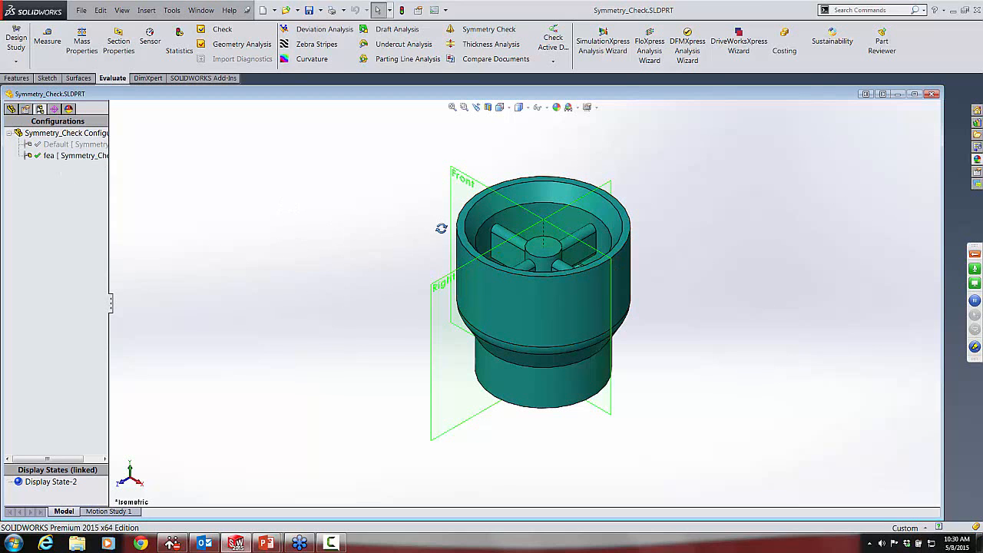
Run a manual single-plane Symmetry Check of the part about the Right plane.
middle_drag(441, 228, 436, 281)
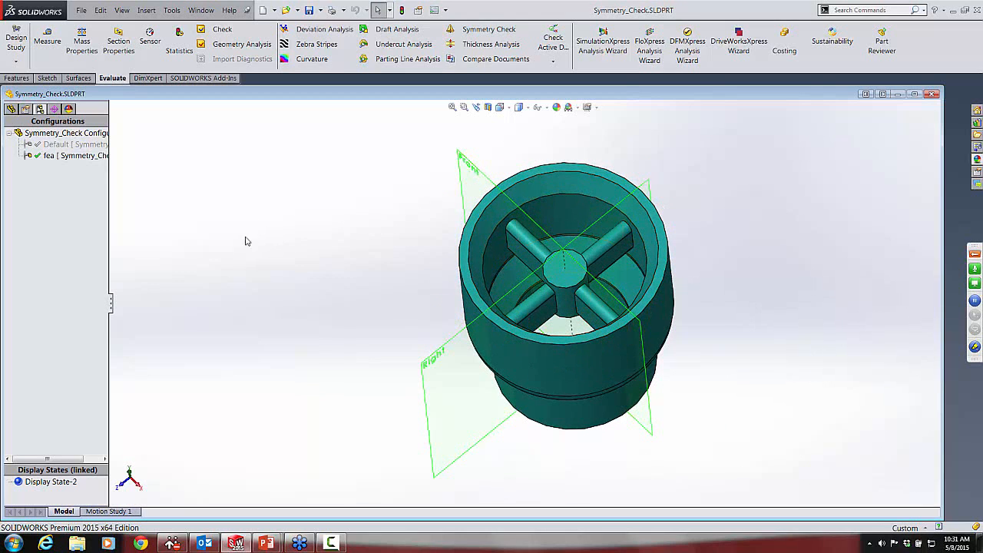
middle_drag(248, 210, 248, 184)
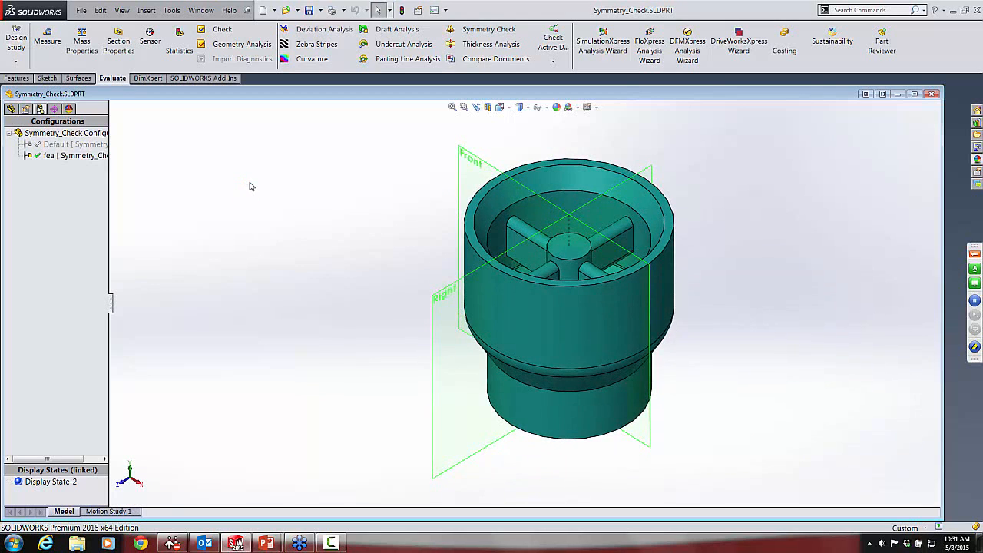
click(494, 34)
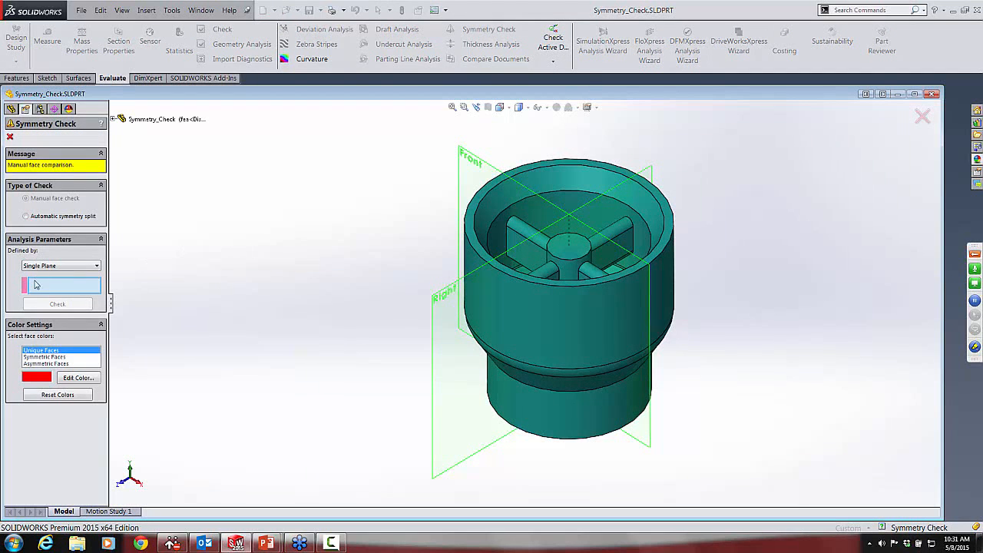
click(446, 301)
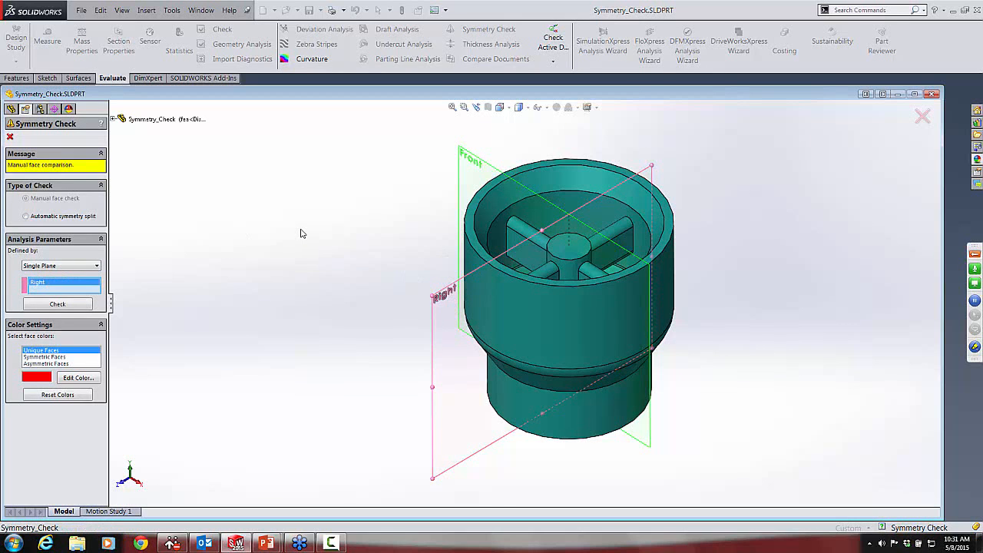
click(58, 304)
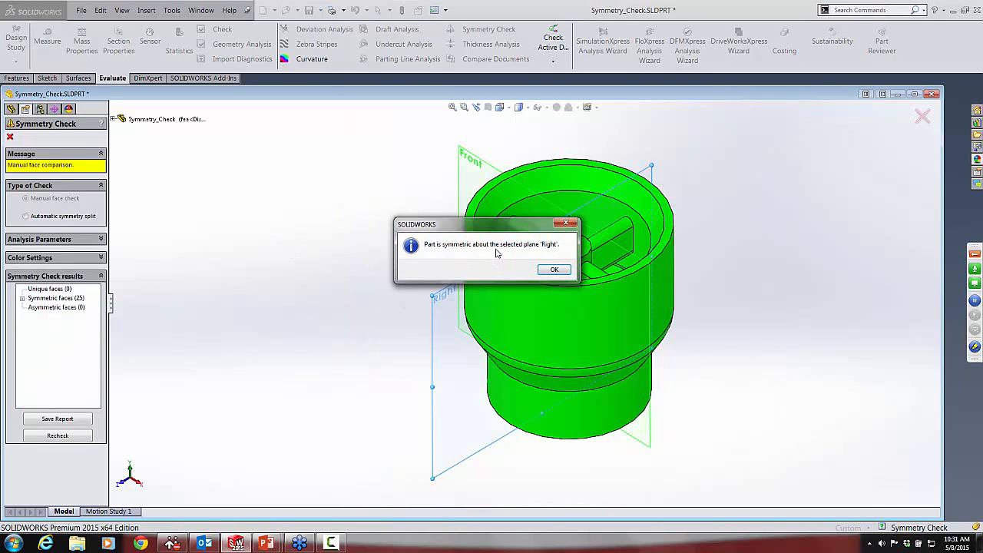
click(554, 270)
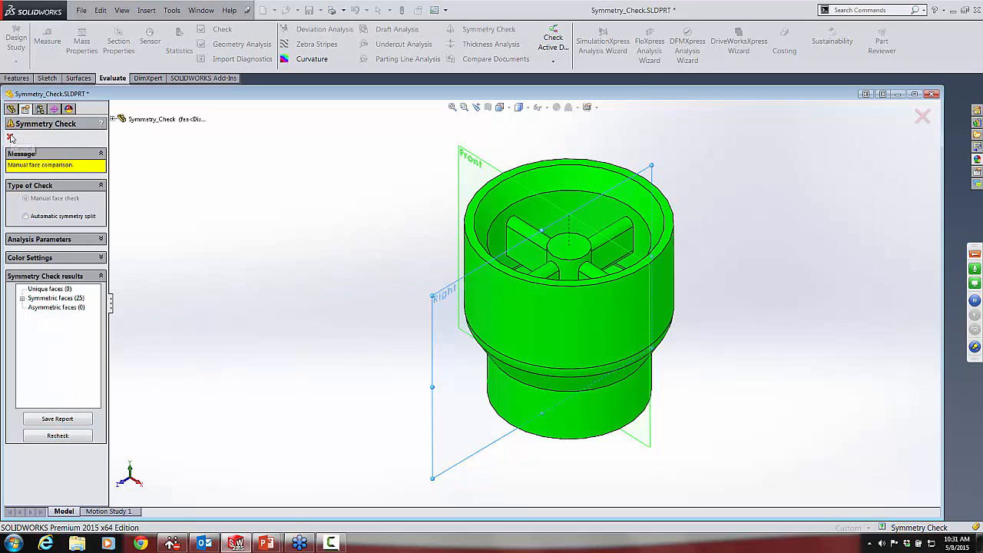
Recheck the part's symmetry about the Front plane.
click(57, 435)
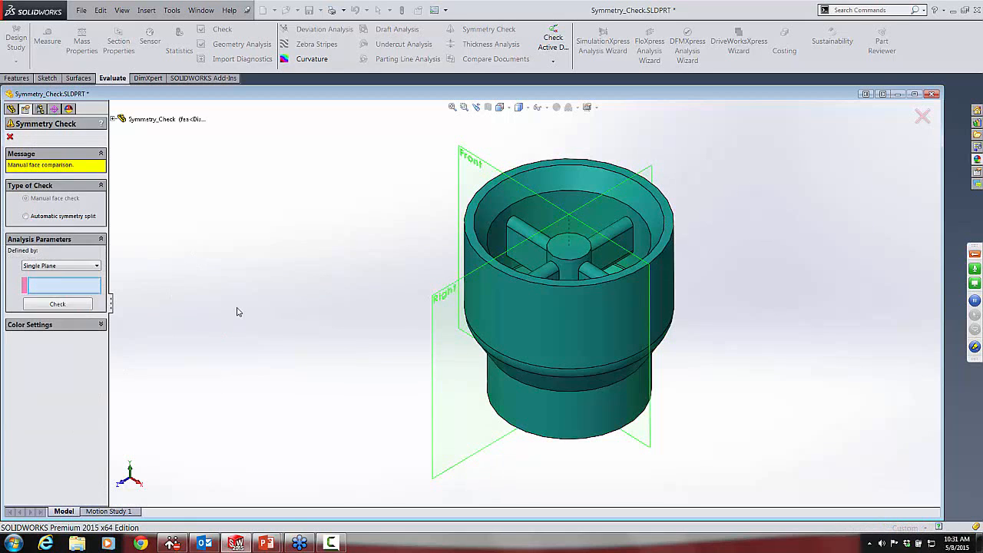
click(496, 166)
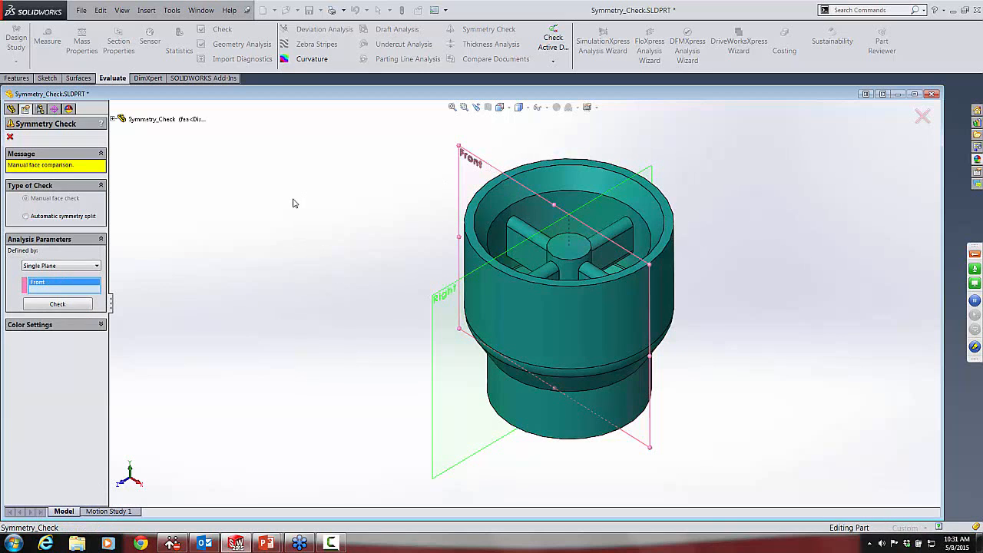
click(63, 305)
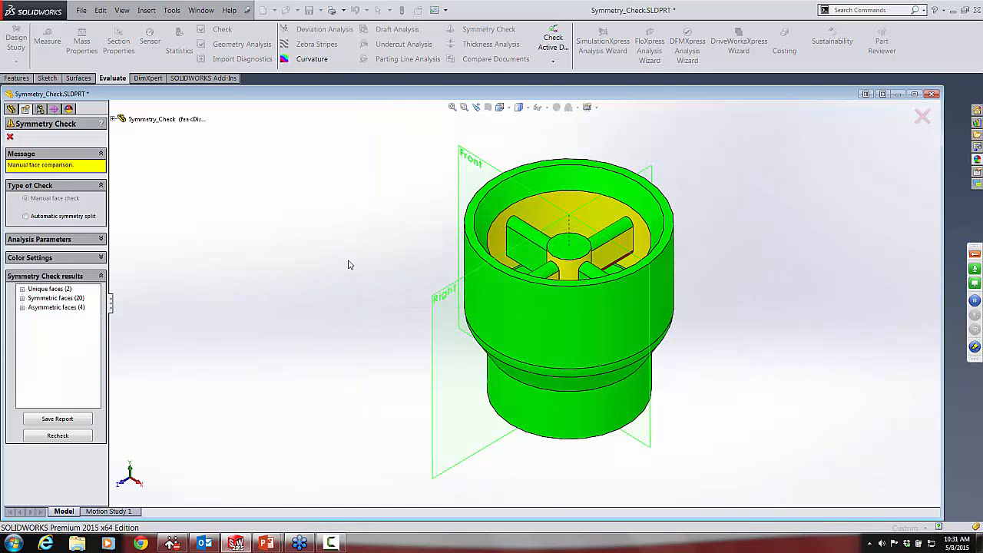
Expand the unique faces in the symmetry results and examine the SideA and SideB faces on the internal ribs.
middle_drag(349, 265, 338, 300)
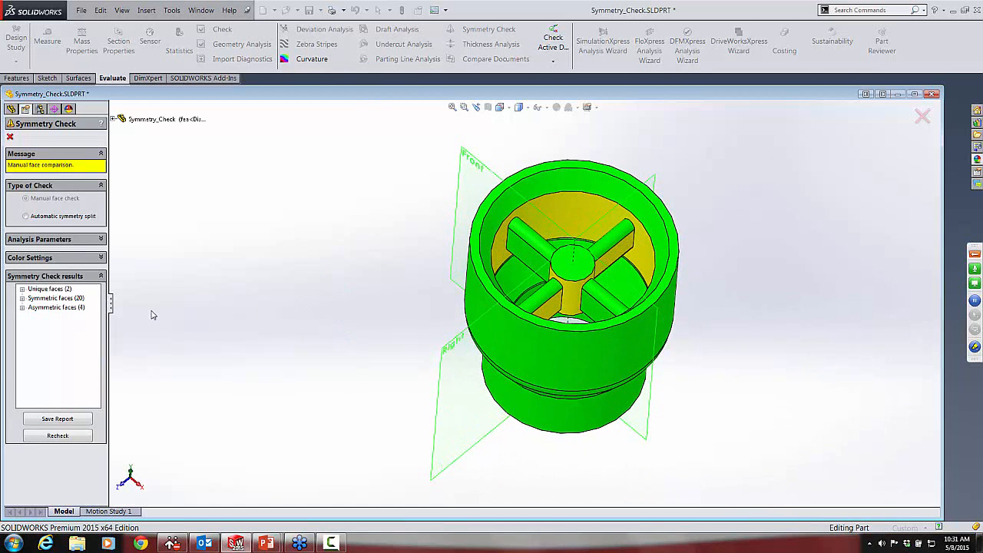
click(22, 289)
click(46, 299)
middle_drag(355, 347, 423, 213)
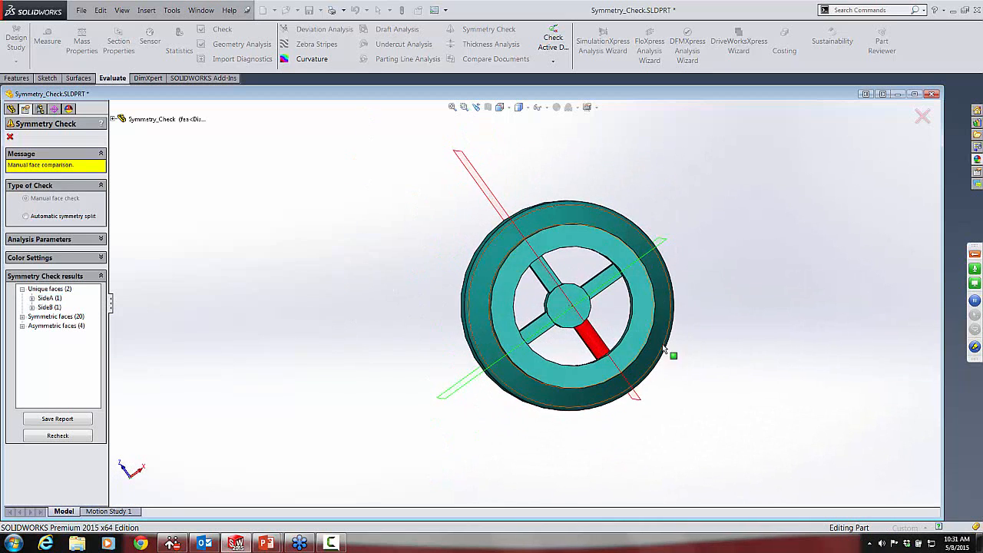
scroll(516, 299, down, 5)
middle_drag(515, 298, 507, 331)
scroll(525, 284, up, 4)
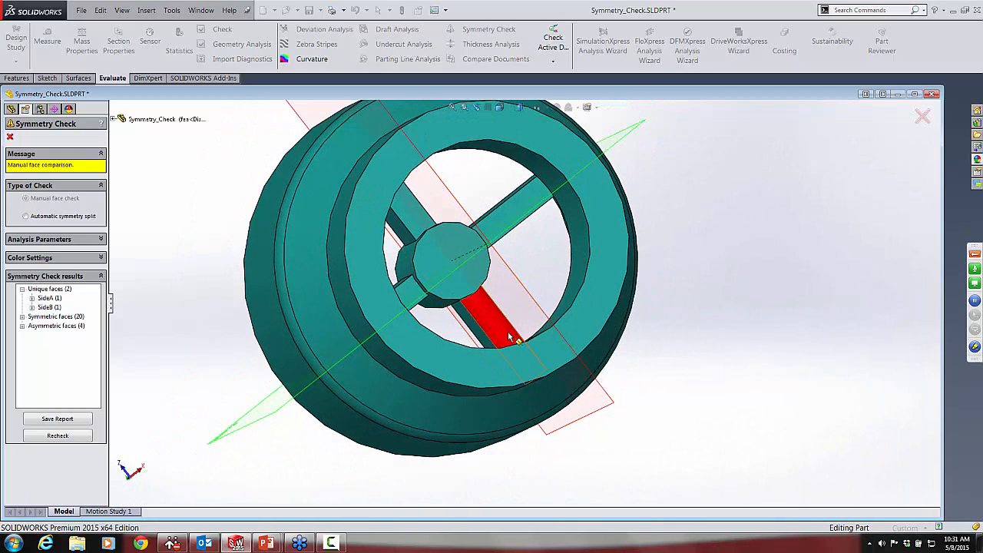
click(48, 307)
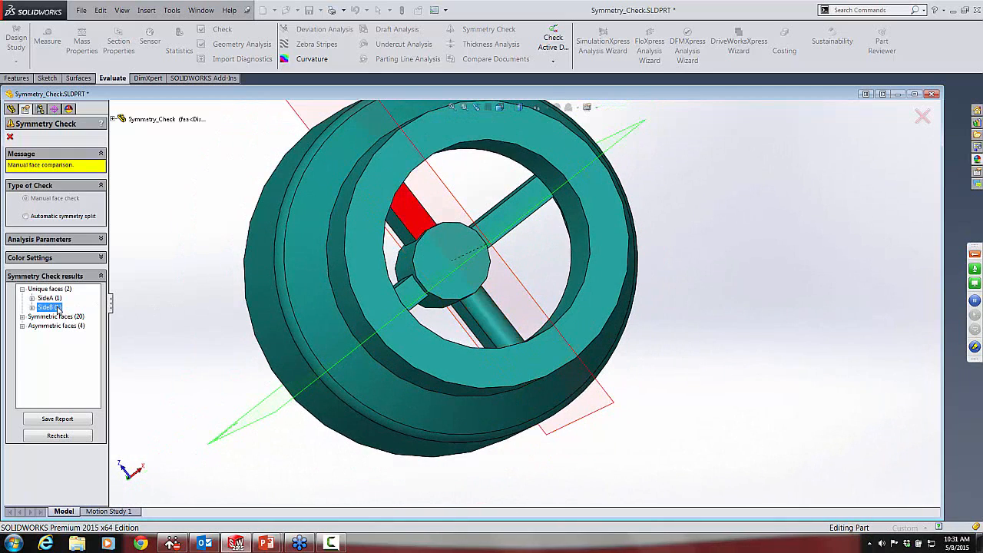
middle_drag(265, 317, 260, 367)
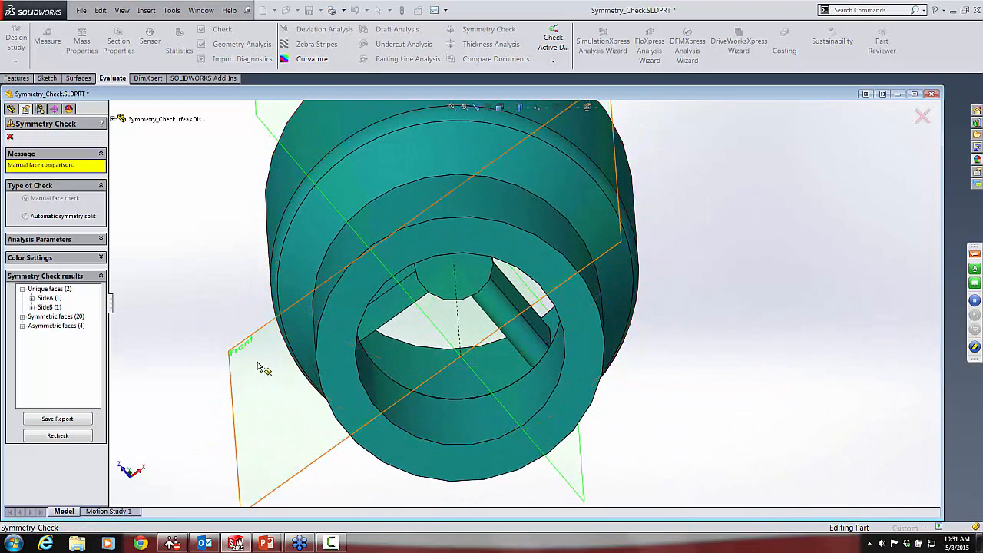
scroll(216, 328, up, 3)
scroll(217, 328, up, 3)
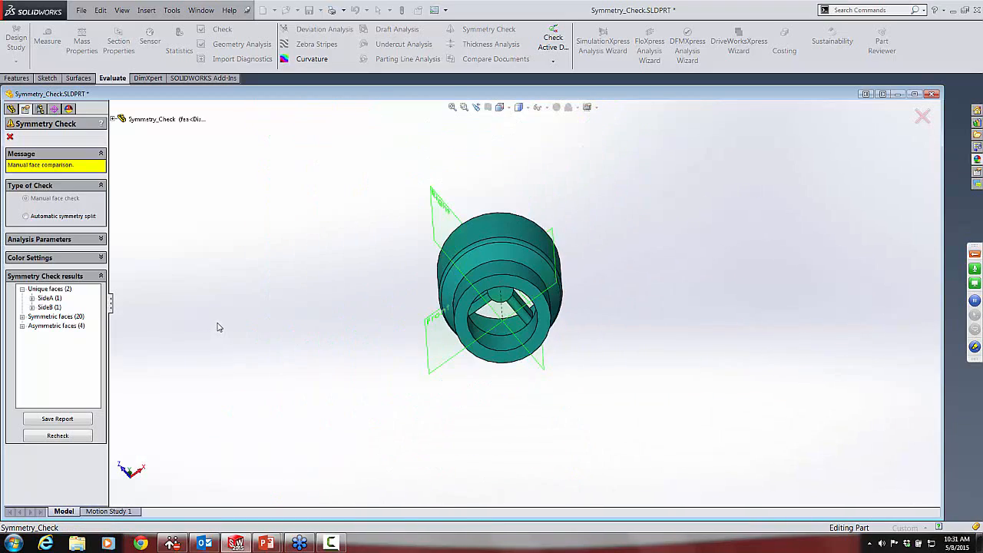
middle_drag(278, 230, 278, 417)
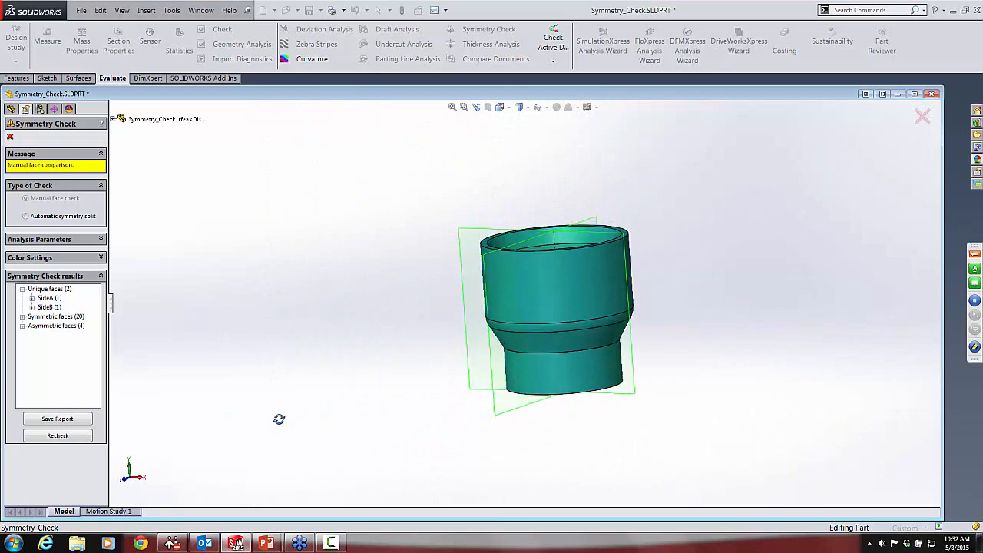
Close the Symmetry Check results and return to the part's feature tree.
middle_drag(400, 336, 401, 366)
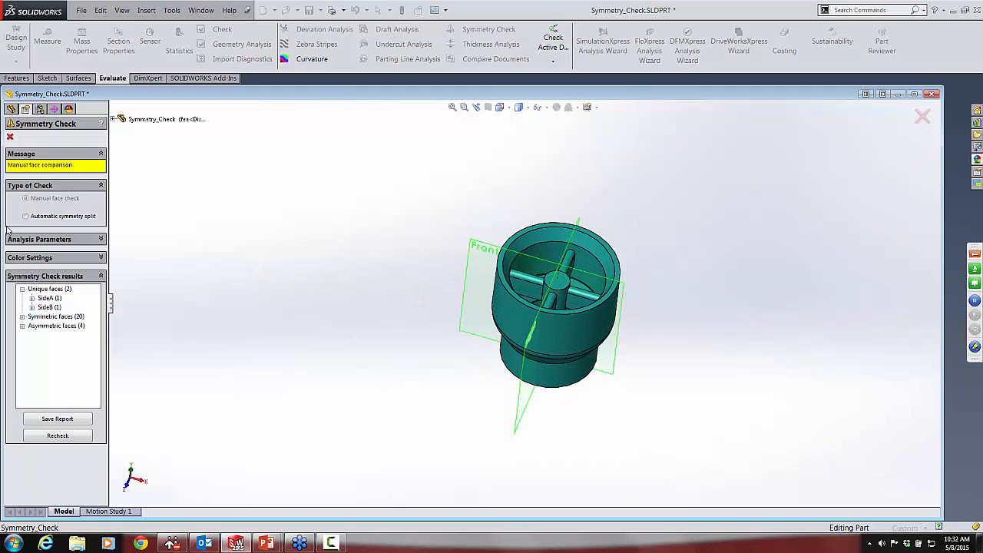
click(11, 139)
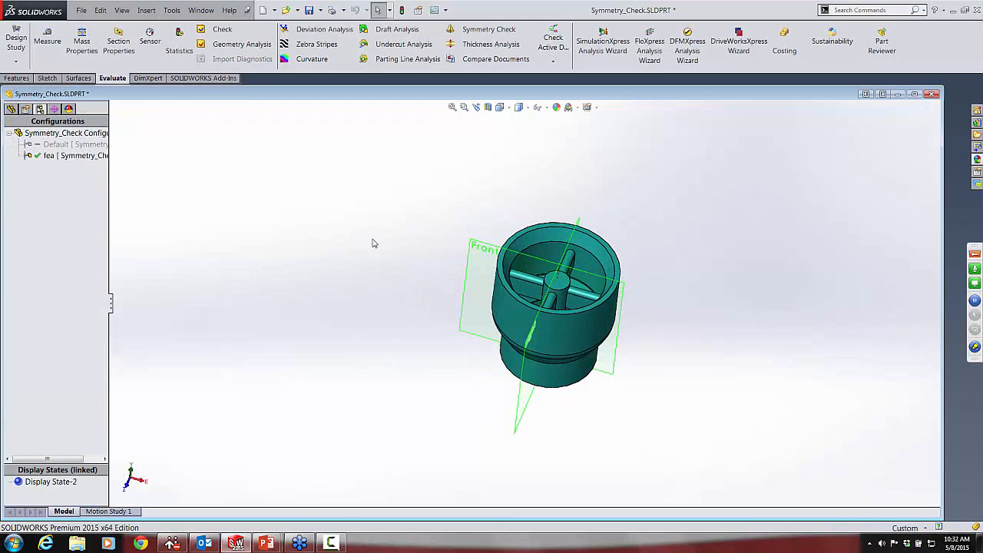
click(10, 109)
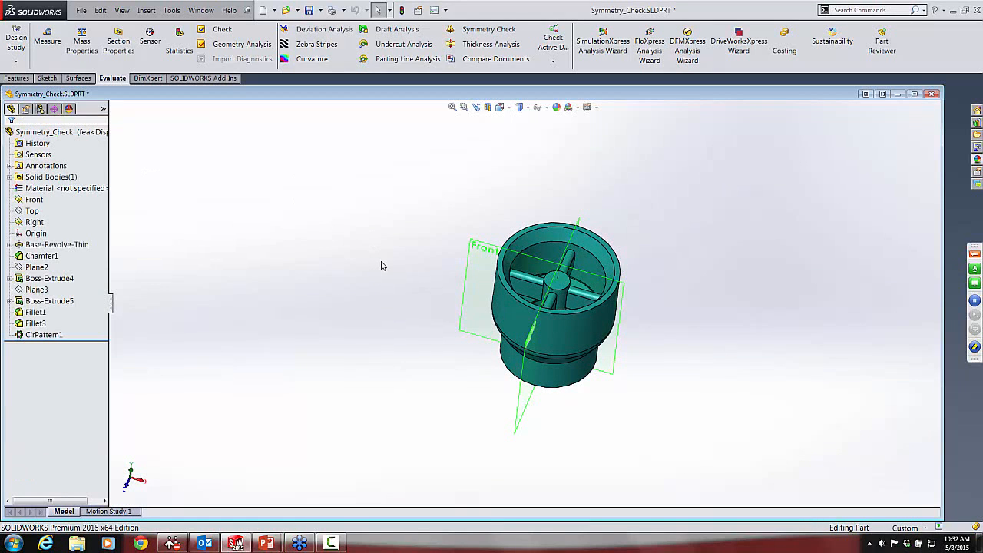
Edit the CirPattern1 circular pattern to include Fillet3, the fillet on the internal rib, among the patterned features.
right_click(60, 335)
click(65, 342)
click(56, 337)
right_click(53, 336)
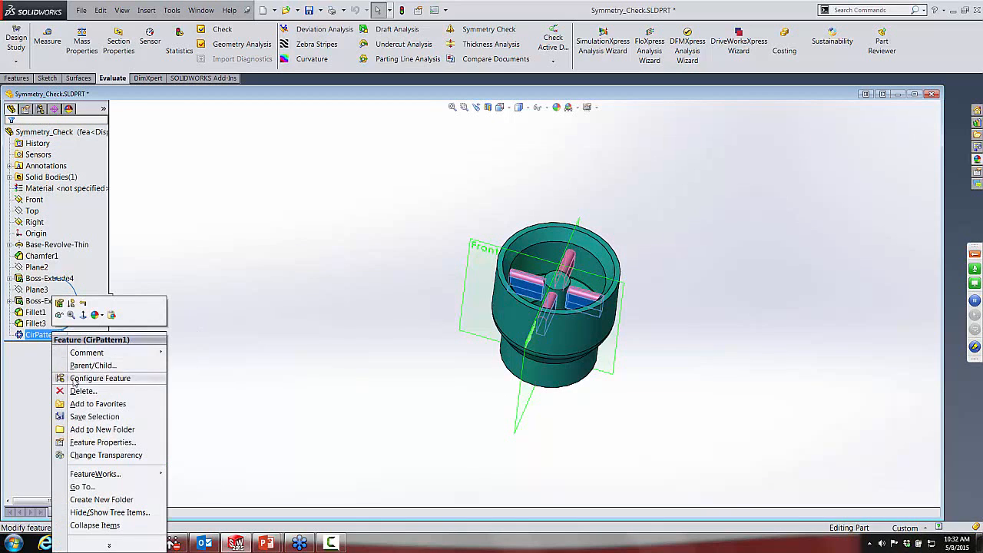
click(60, 304)
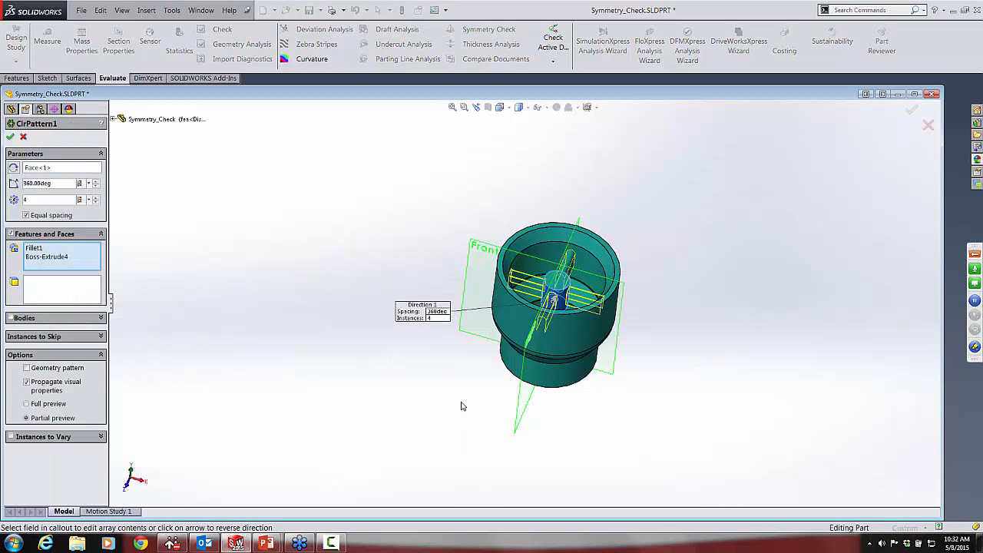
middle_drag(460, 406, 492, 244)
scroll(559, 351, down, 8)
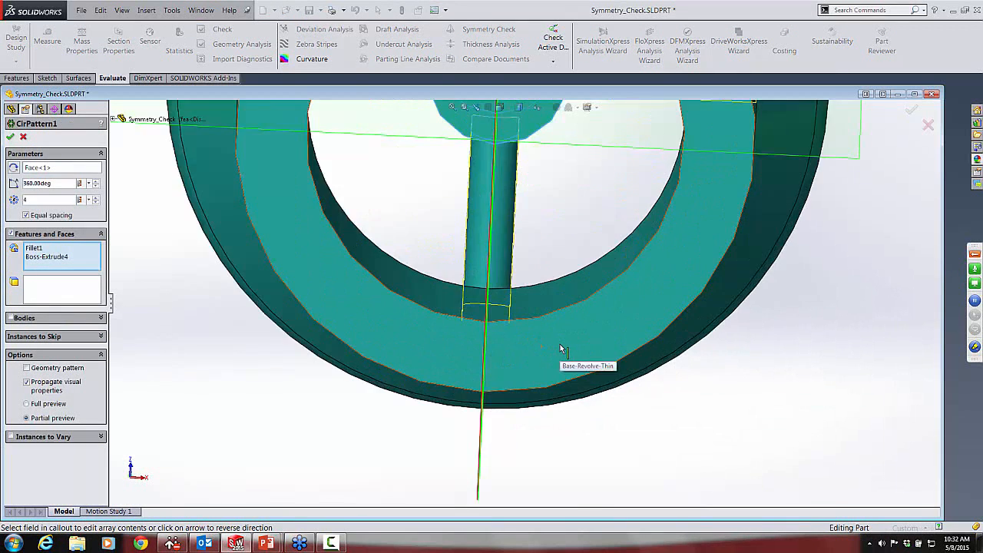
middle_drag(560, 344, 441, 222)
scroll(446, 223, down, 5)
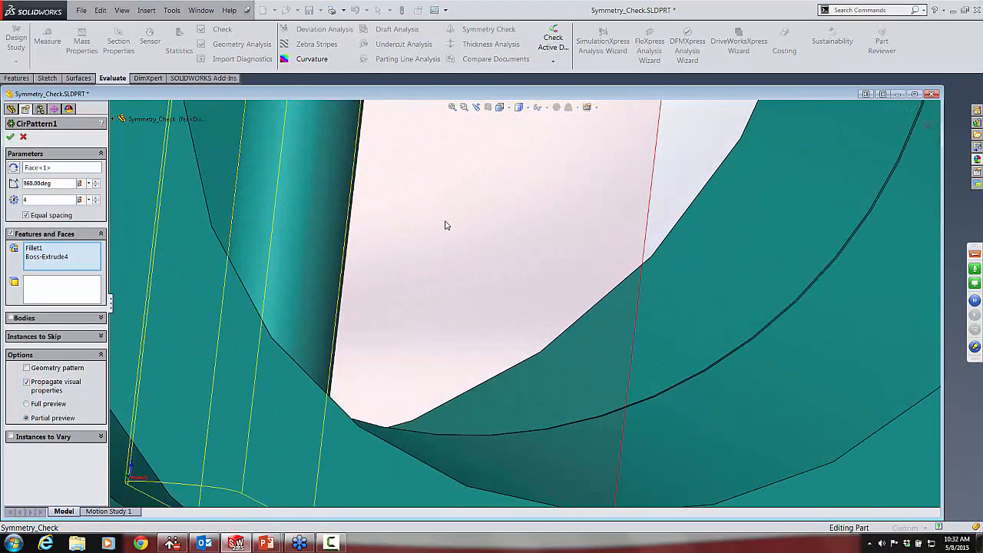
click(327, 187)
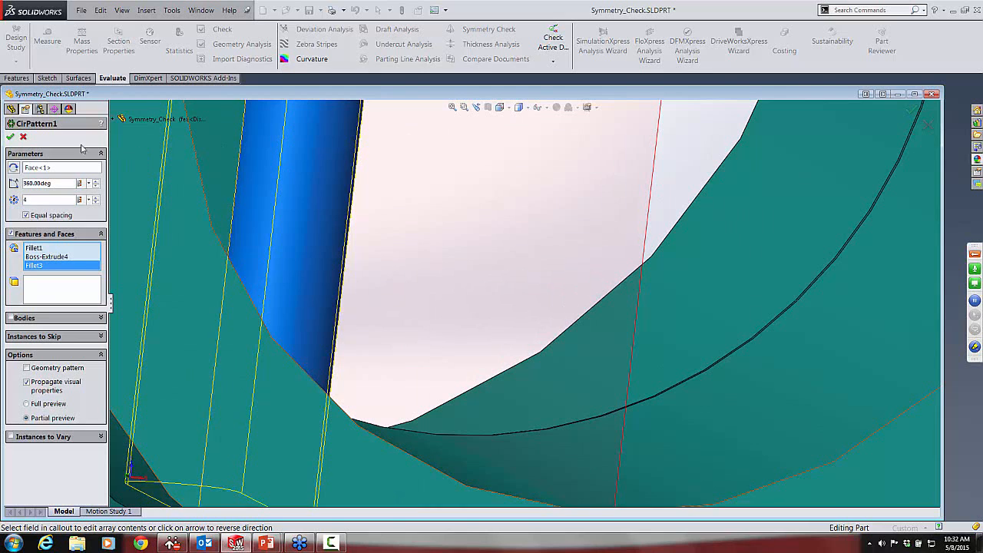
click(11, 137)
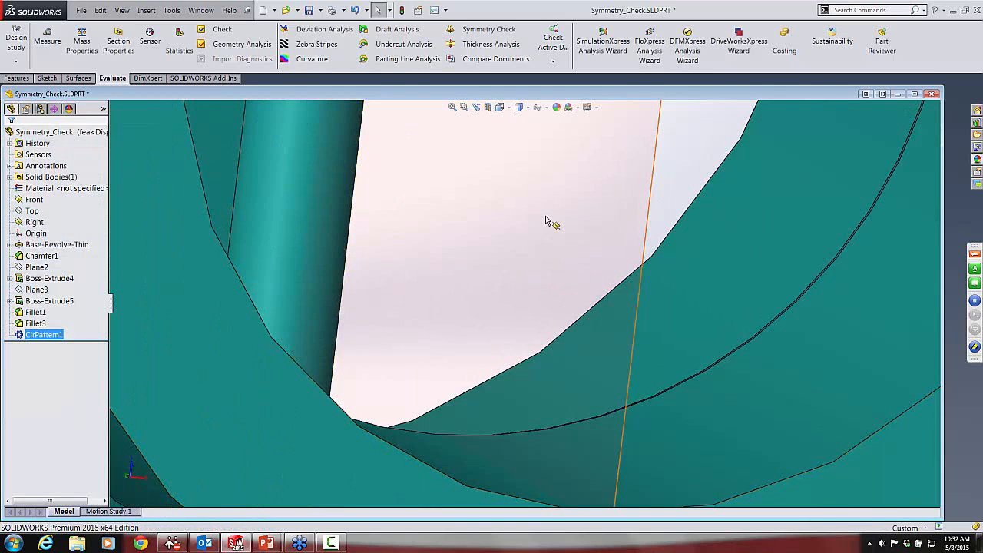
Run Symmetry Check with automatic symmetry split and split the part, keeping the front-left quarter body.
key(f)
middle_drag(539, 226, 517, 313)
key(ctrl+1)
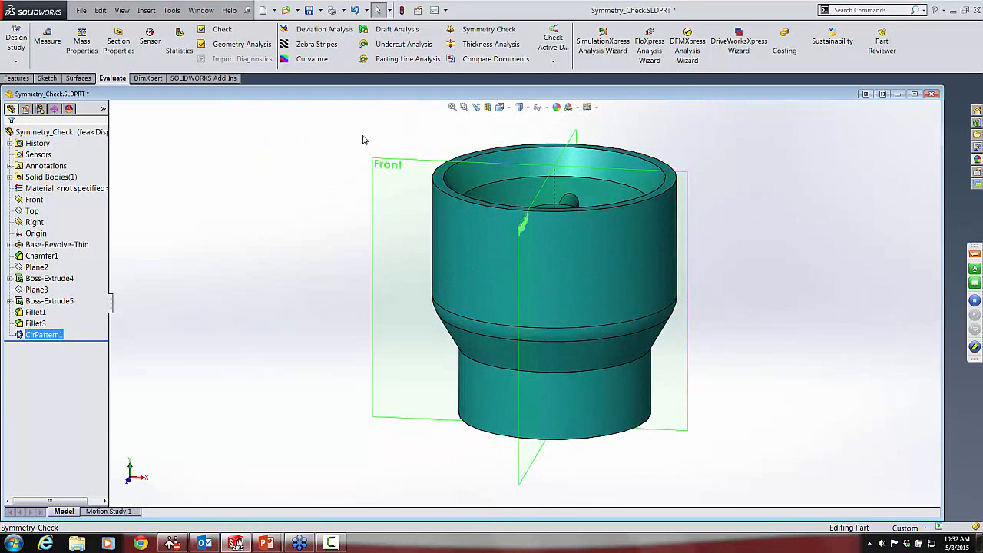
click(481, 30)
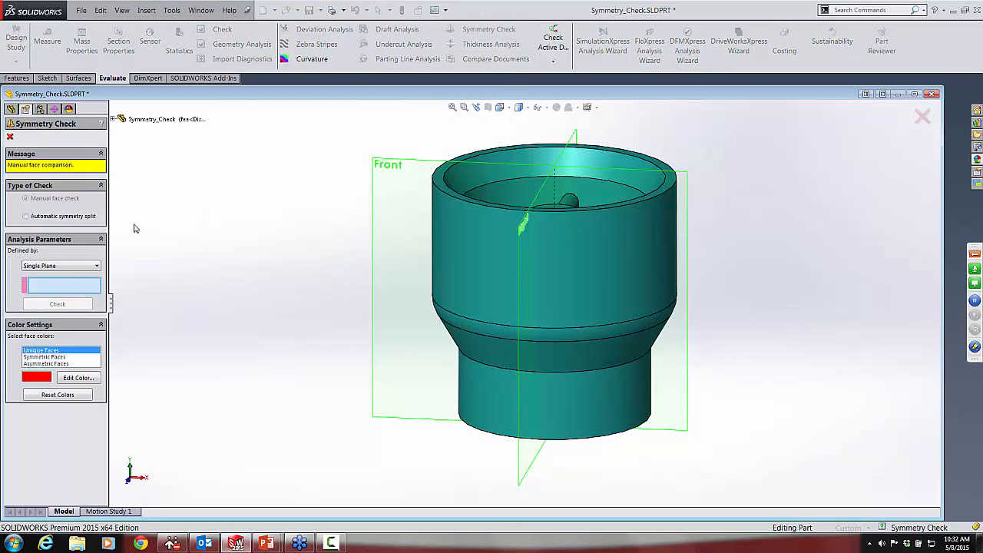
click(26, 217)
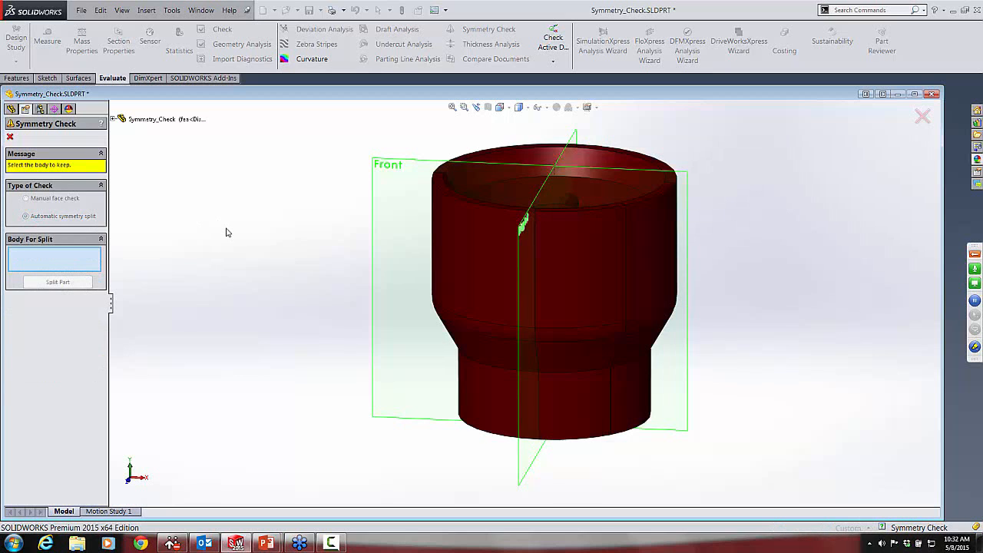
middle_drag(246, 233, 250, 286)
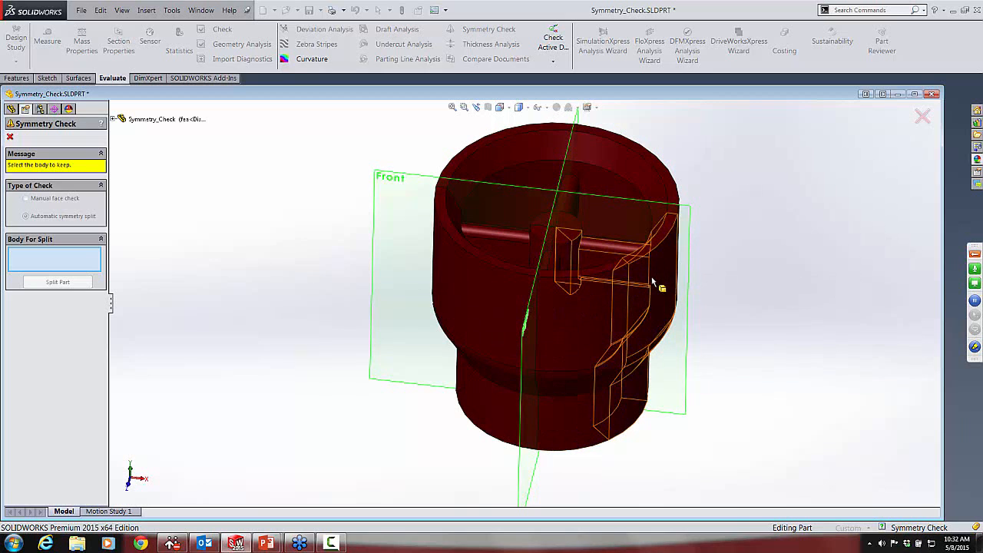
click(444, 257)
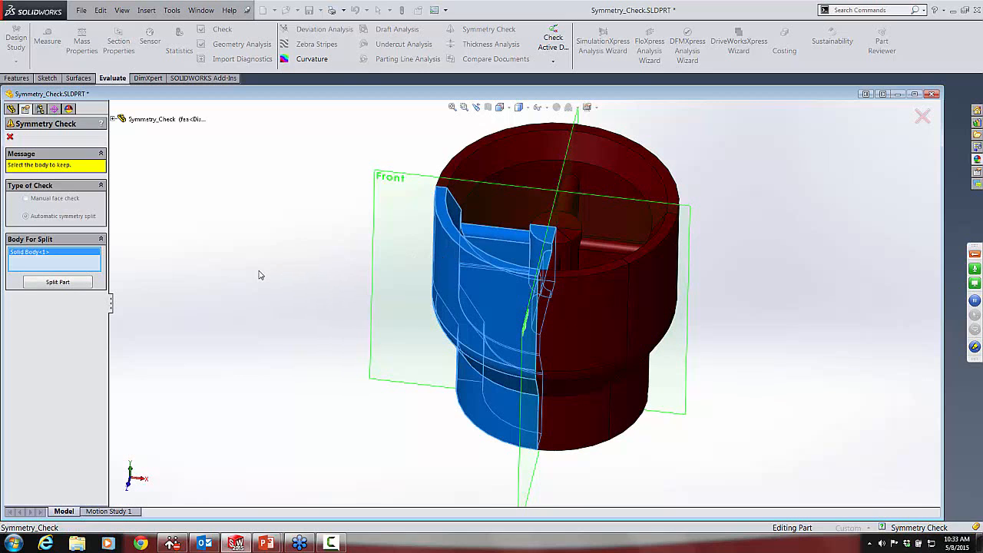
click(59, 283)
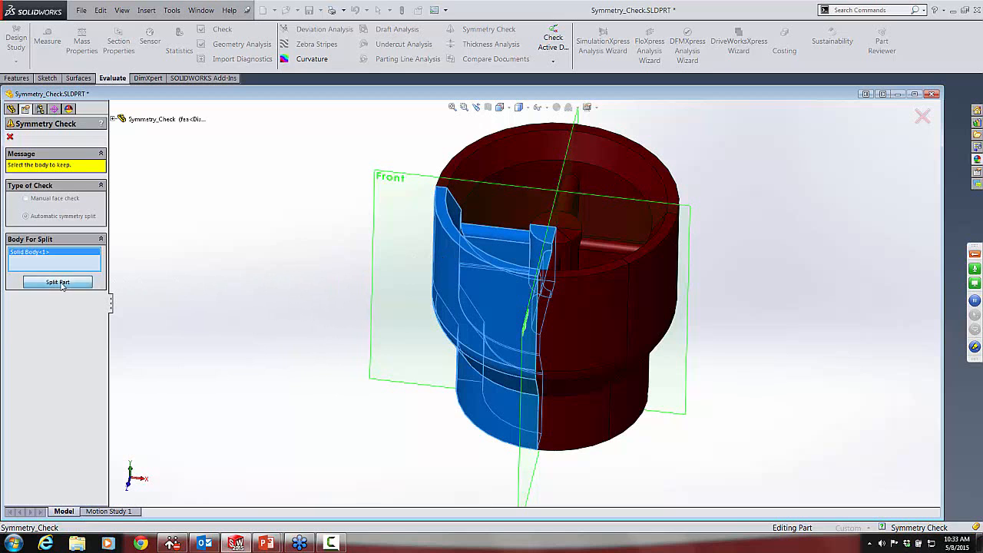
middle_drag(453, 412, 322, 361)
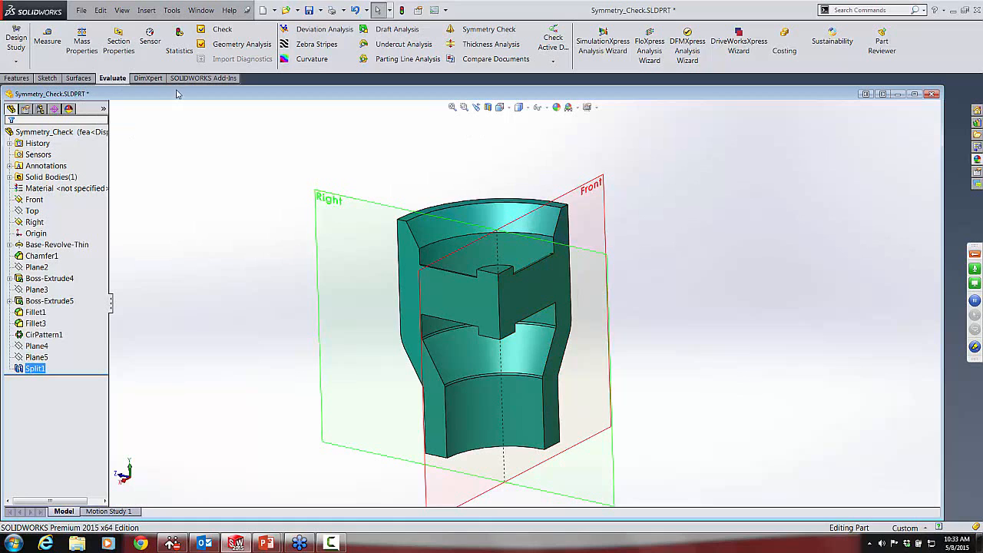
Activate the Default configuration and examine the state of Split1 in the feature tree.
click(40, 108)
click(66, 156)
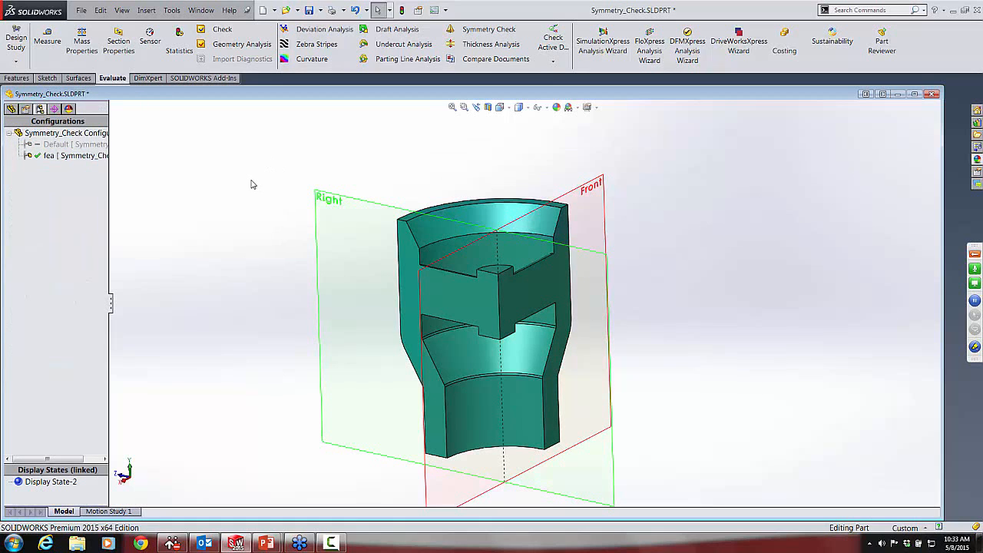
double_click(65, 145)
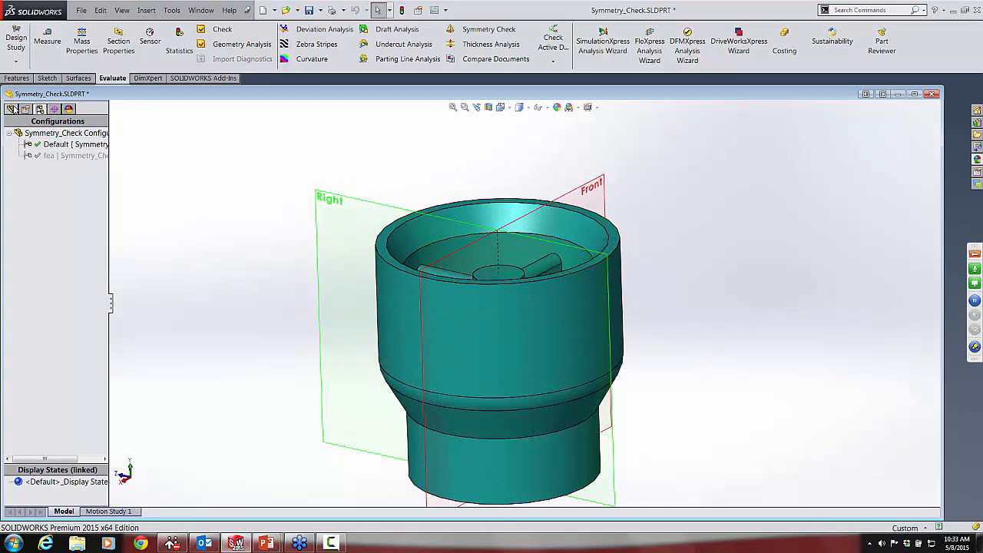
click(12, 109)
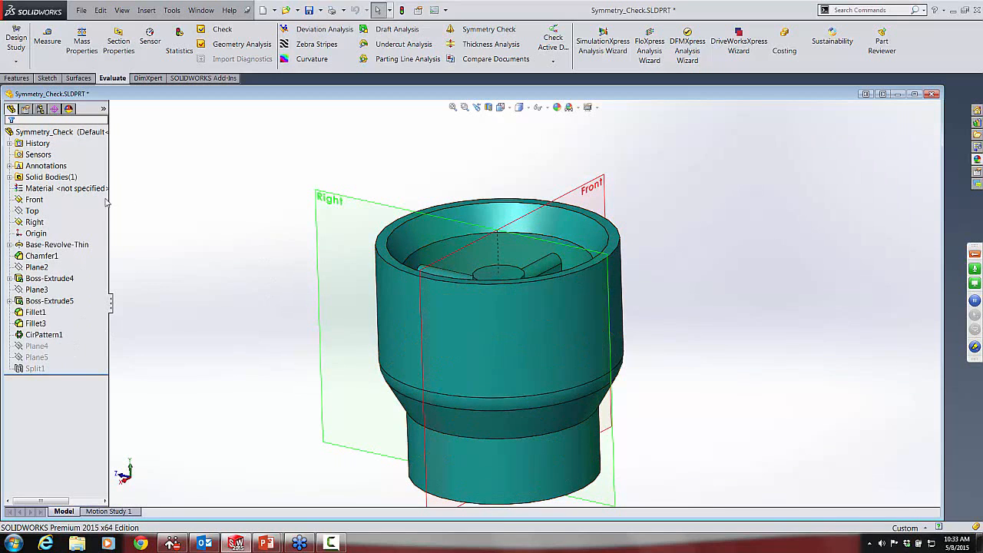
click(36, 368)
click(158, 326)
Reactivate the fea configuration and return to the feature tree.
click(40, 109)
double_click(73, 155)
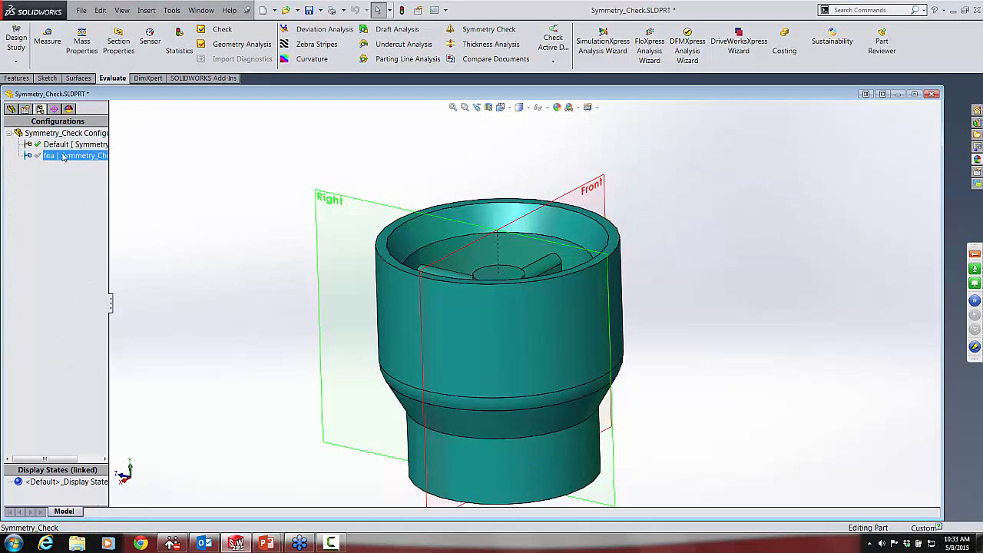
click(11, 109)
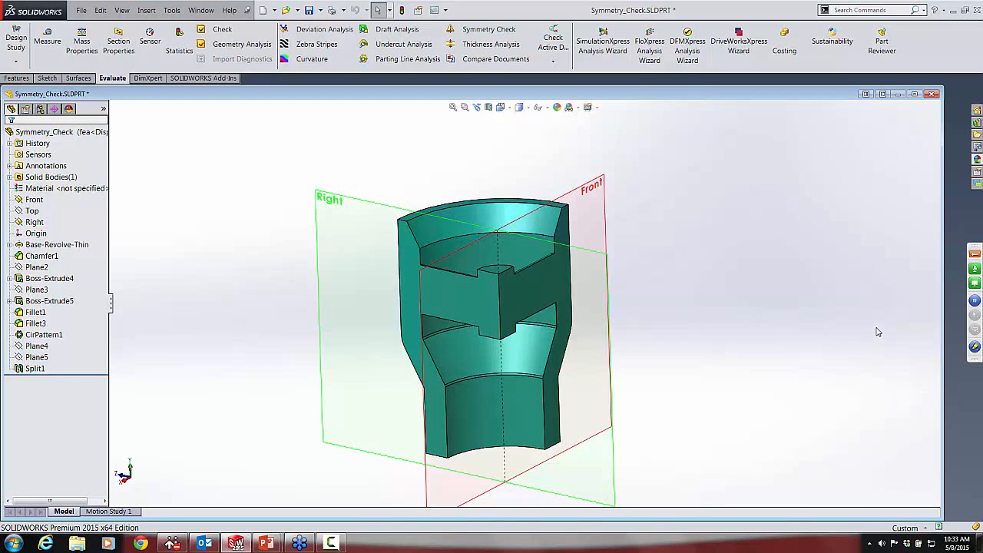
Close Symmetry_Check without saving its changes and open the drawing Replace_Annotation.SLDDRW from the Case Study folder.
click(934, 94)
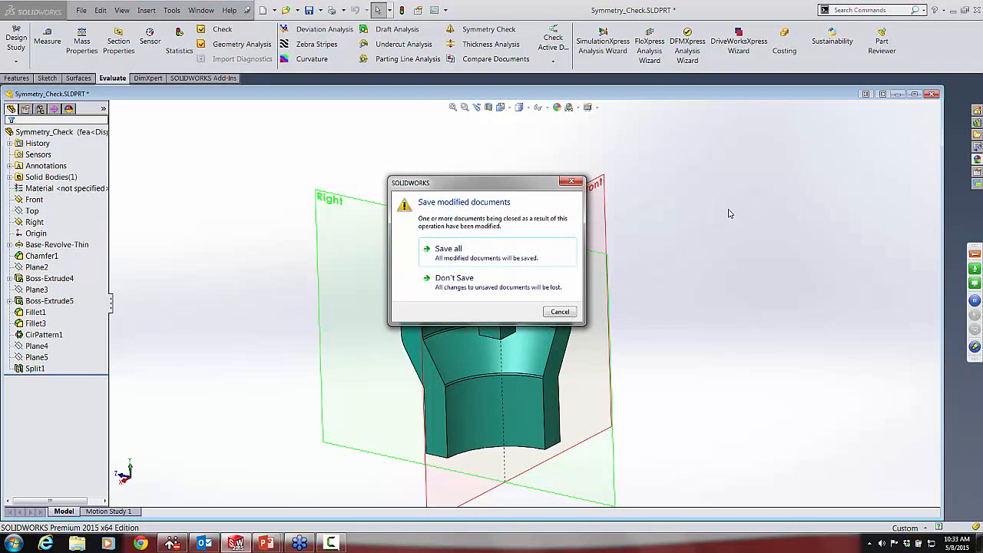
click(449, 281)
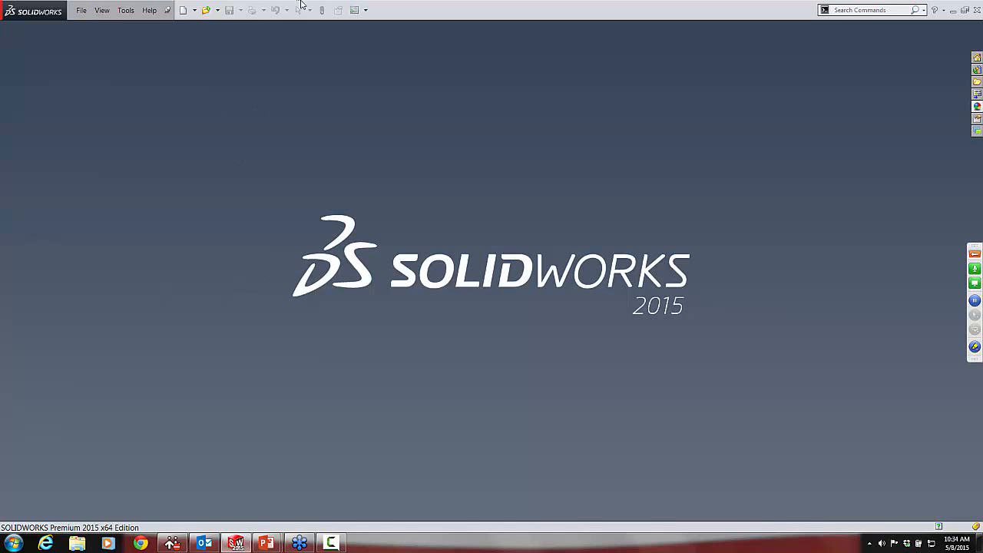
click(206, 10)
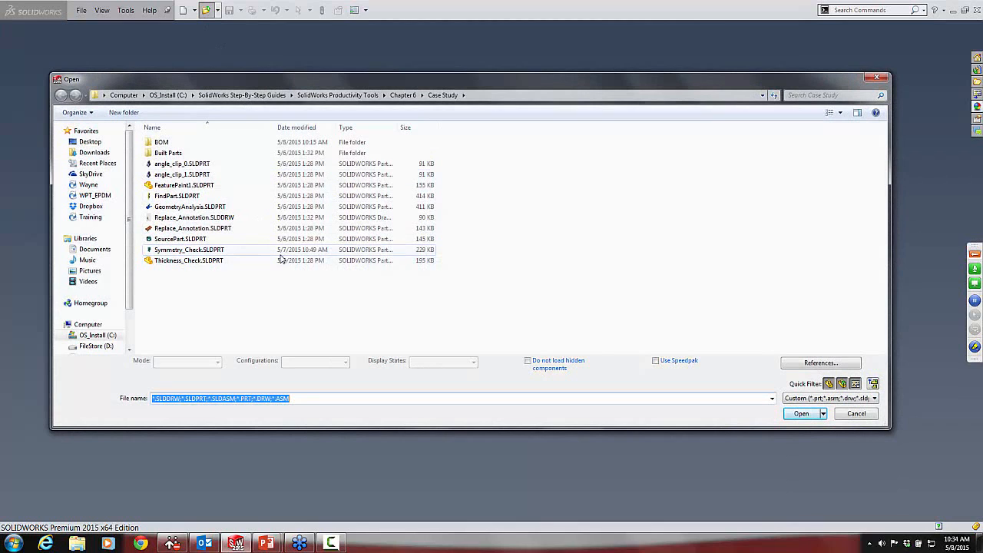
click(204, 222)
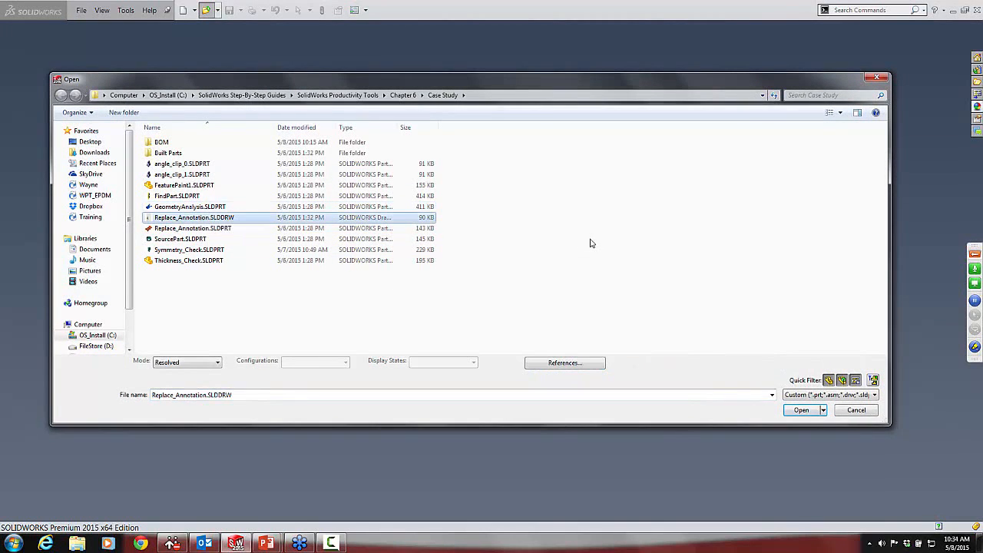
click(801, 409)
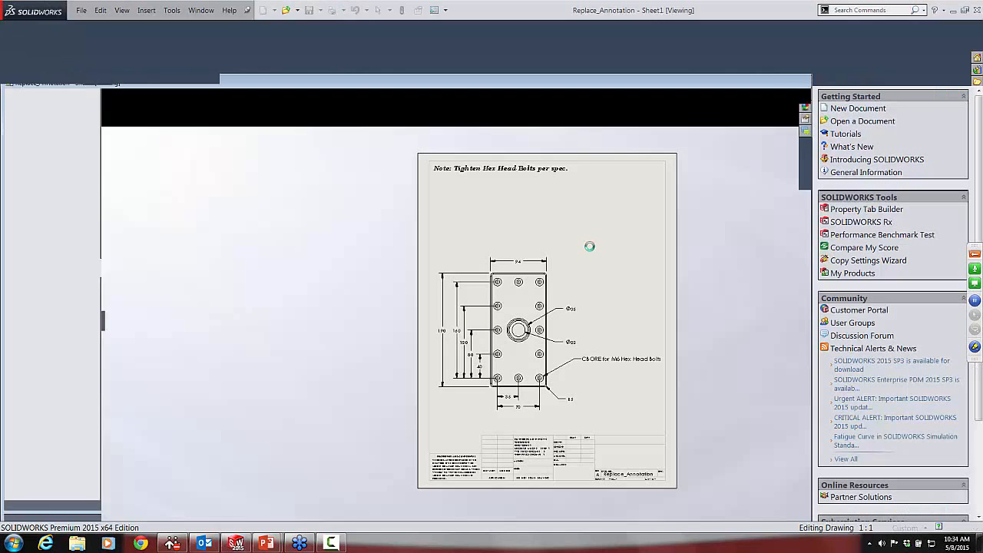
Start Find and Replace Annotation on the drawing and enter HEX as the text to find.
scroll(576, 277, down, 2)
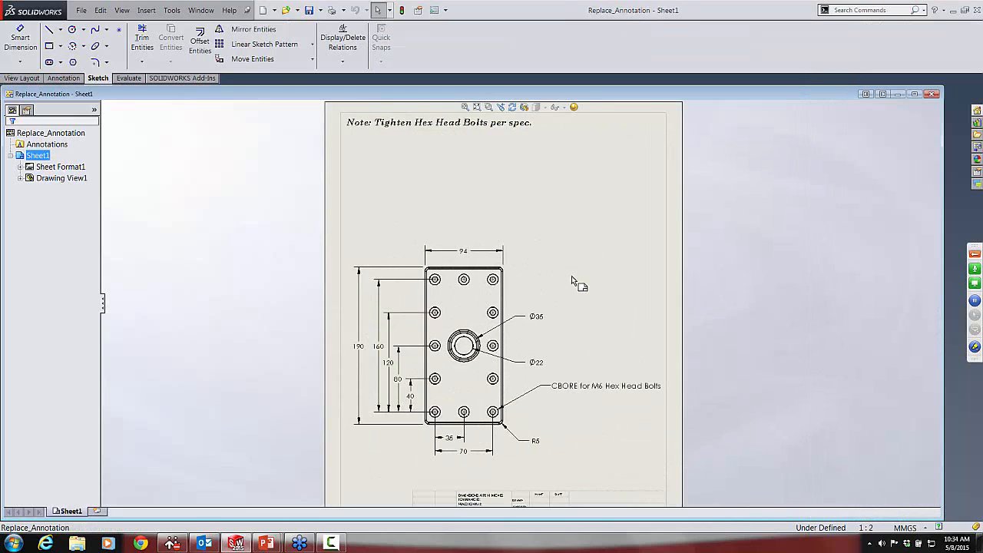
scroll(504, 147, down, 1)
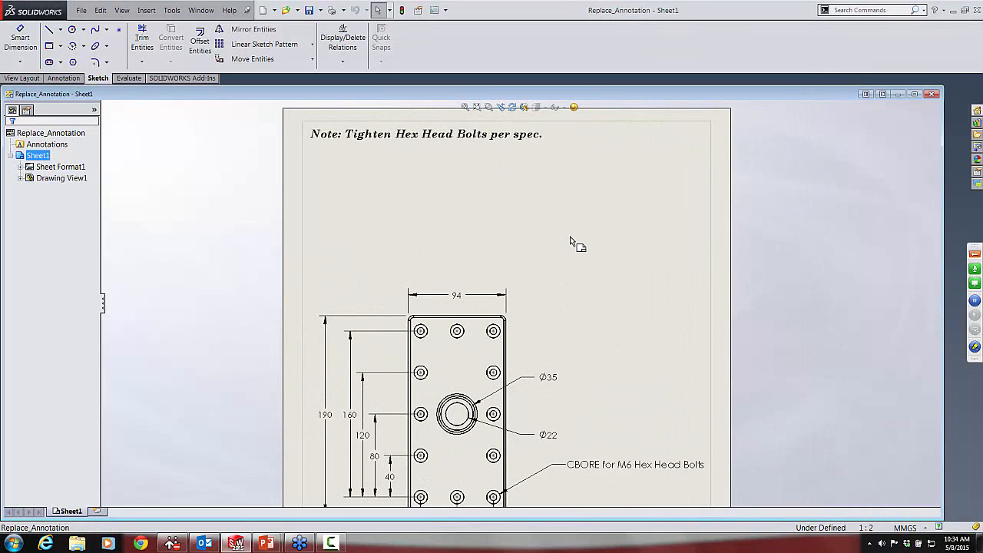
scroll(570, 239, up, 1)
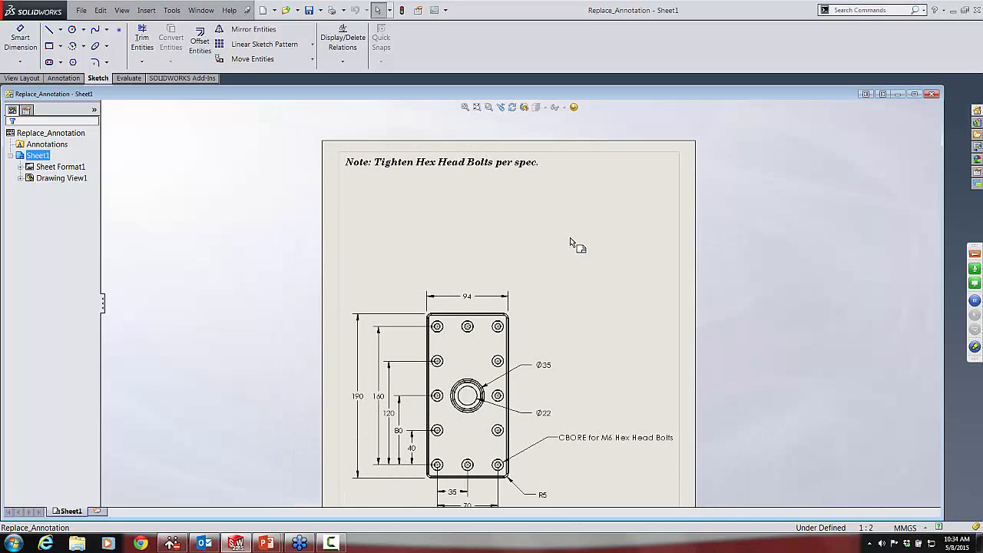
click(171, 11)
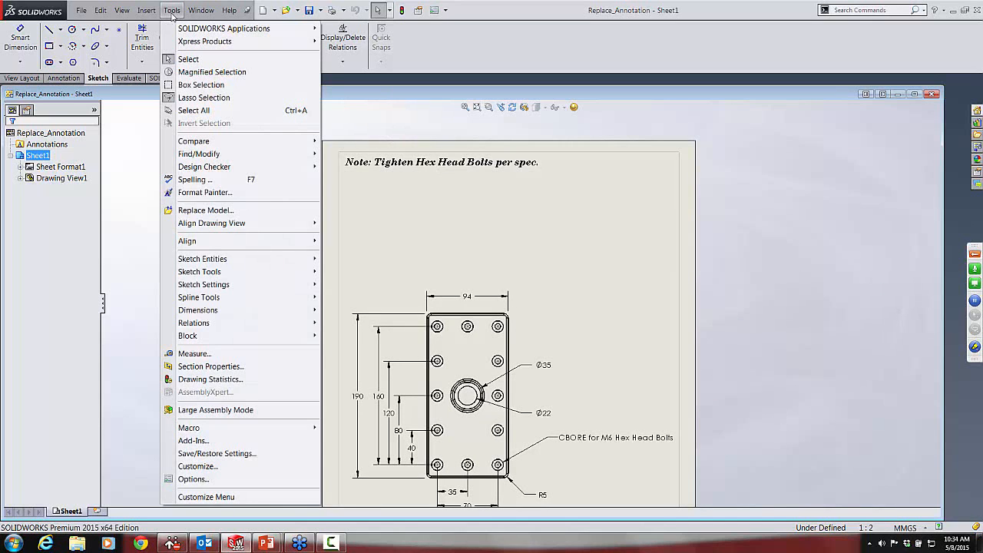
mouse_move(196, 154)
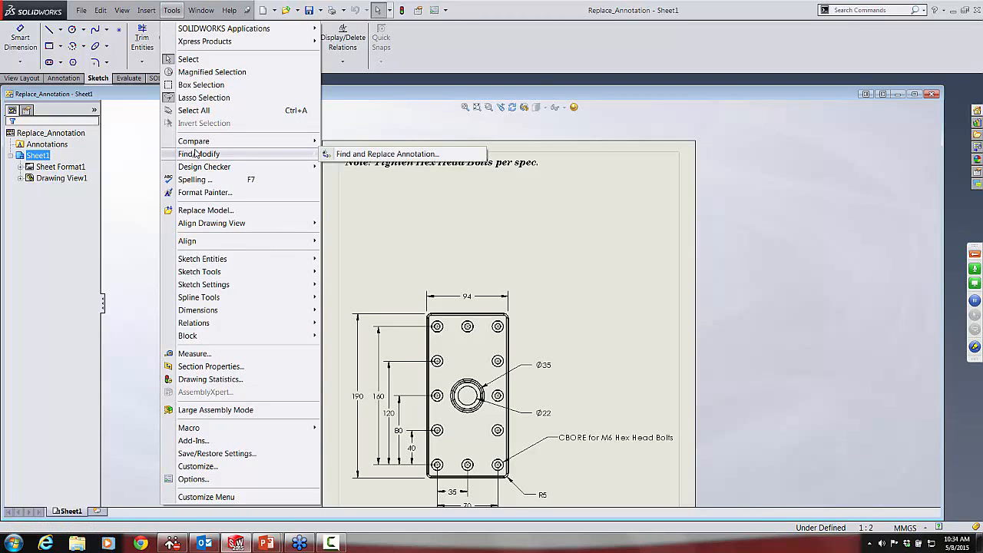
click(379, 155)
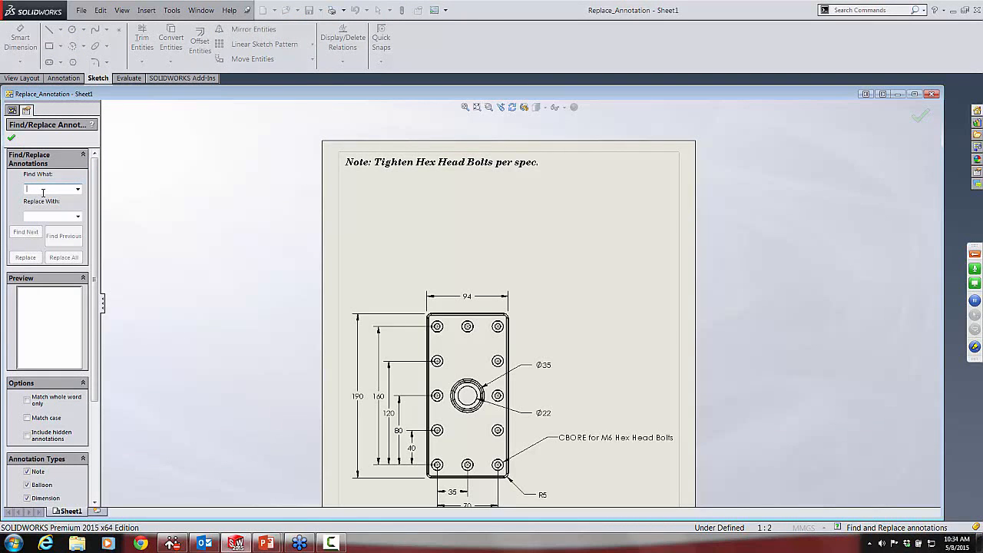
text(HEX)
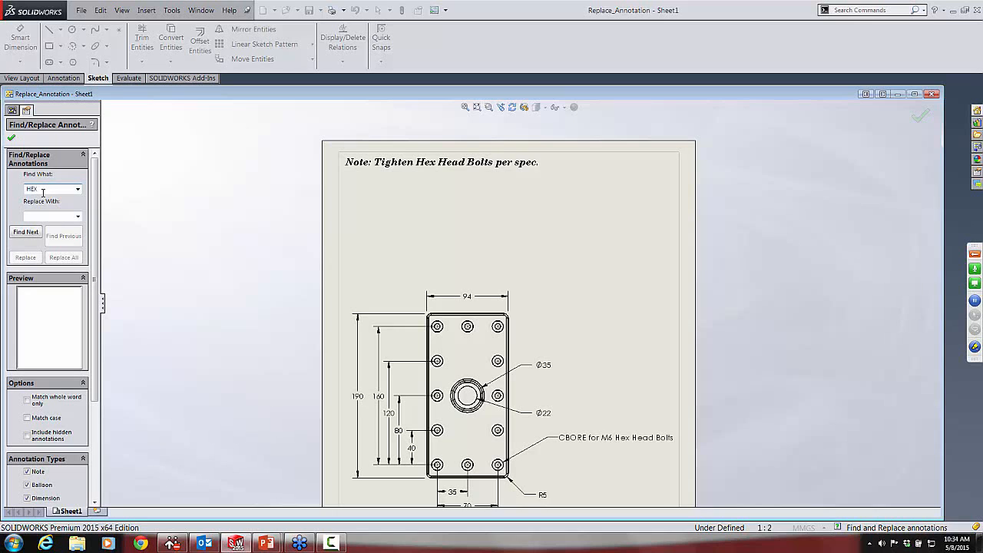
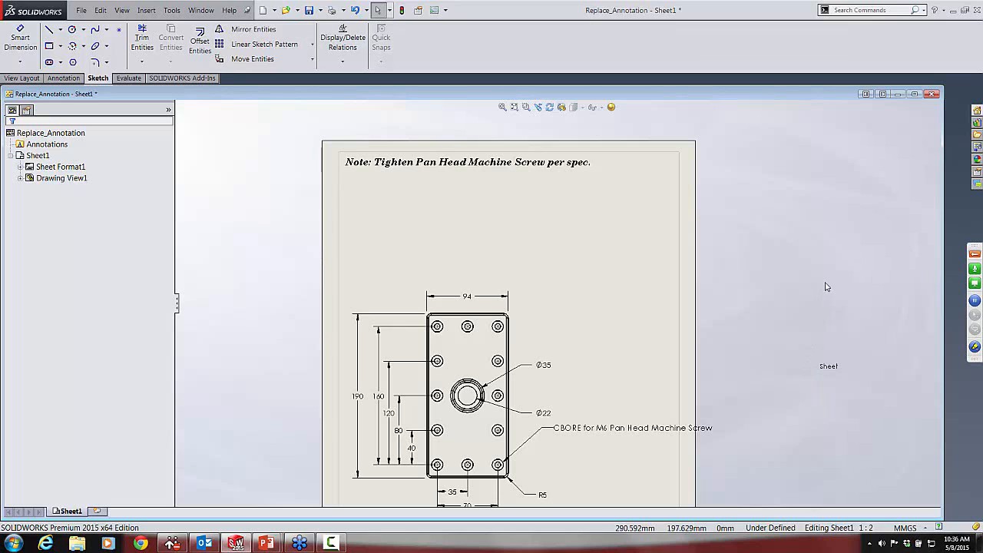
Close the Replace_Annotation drawing without saving its changes and open the part FeaturePaint1.SLDPRT from the Case Study folder.
click(935, 96)
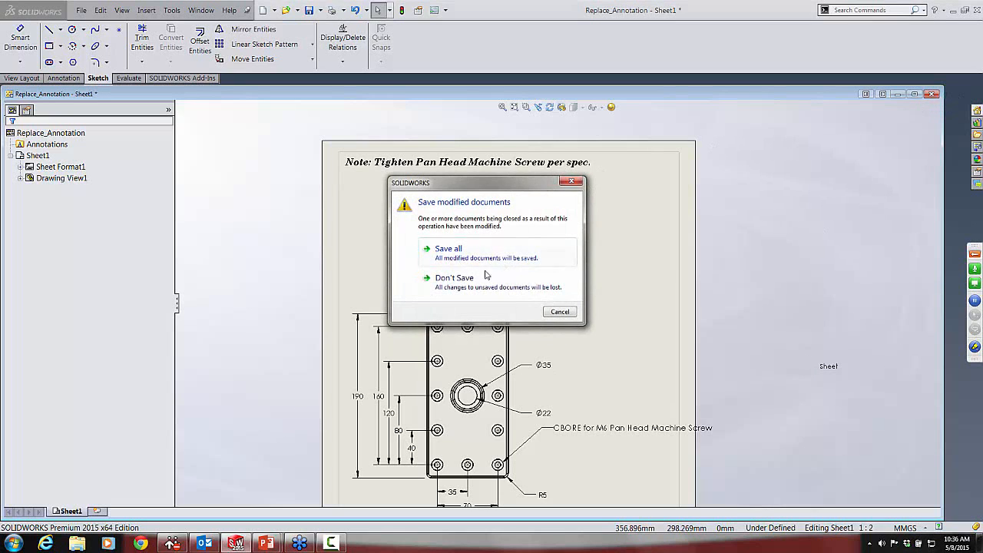
click(453, 279)
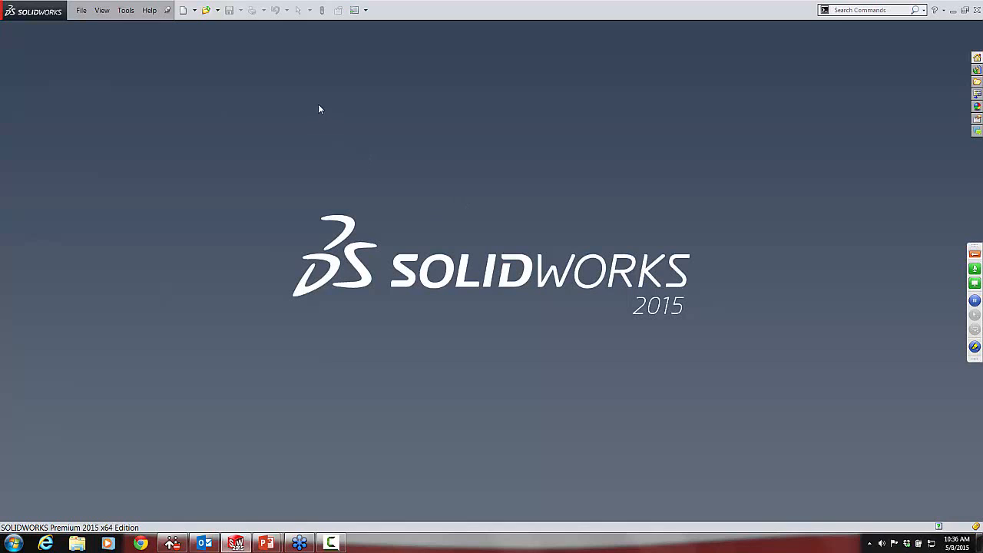
click(206, 12)
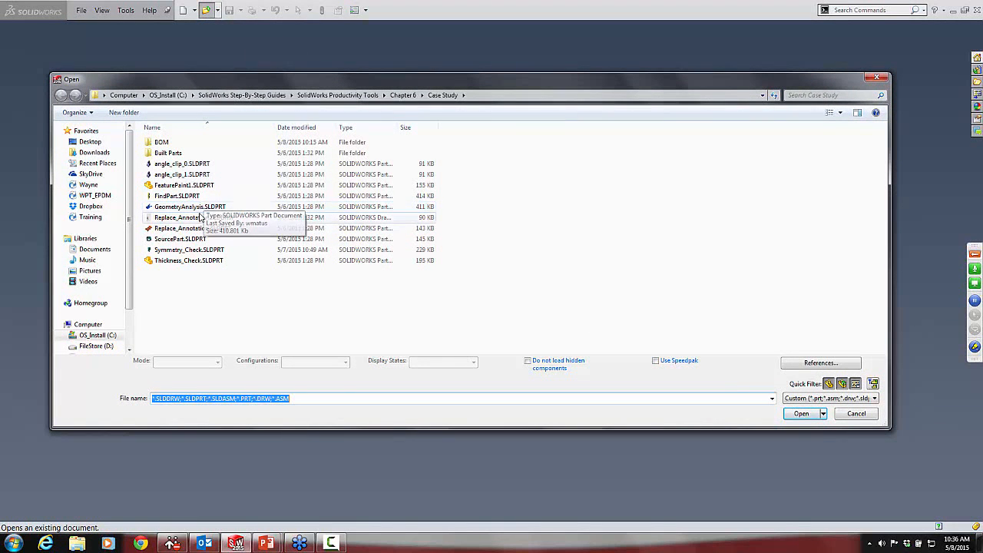
click(184, 185)
click(806, 412)
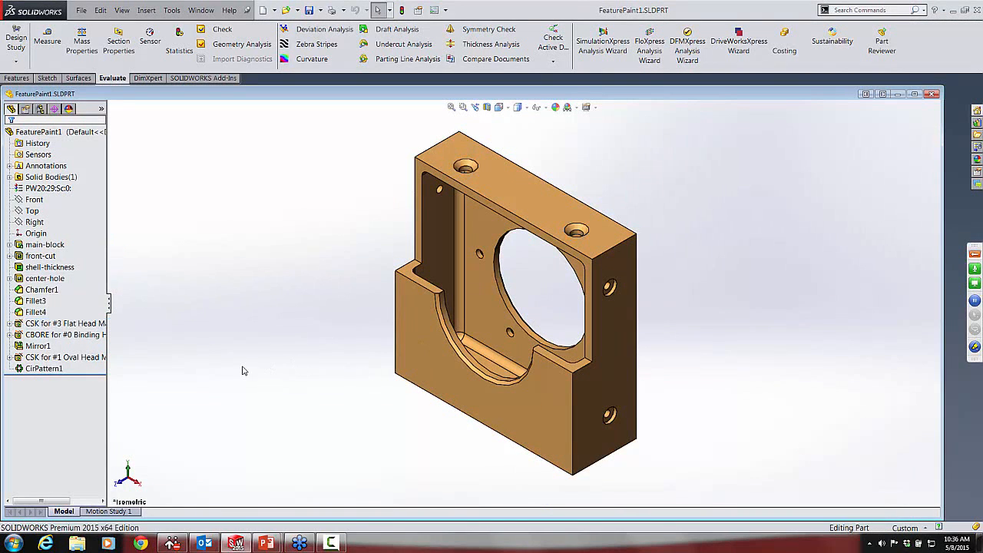
Examine which holes belong to the #0 Binding Head, #1 Oval Head and #3 Flat Head screw features.
click(65, 334)
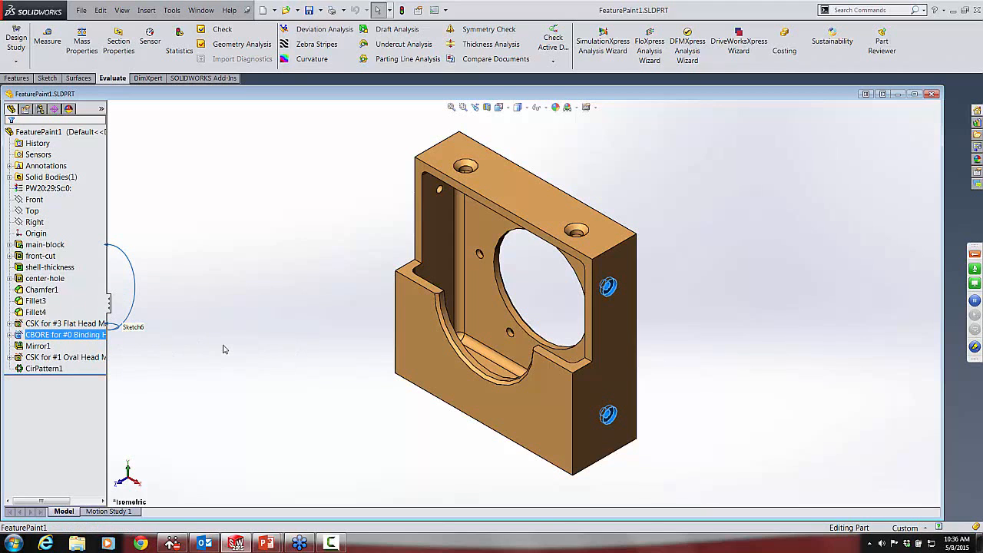
click(96, 357)
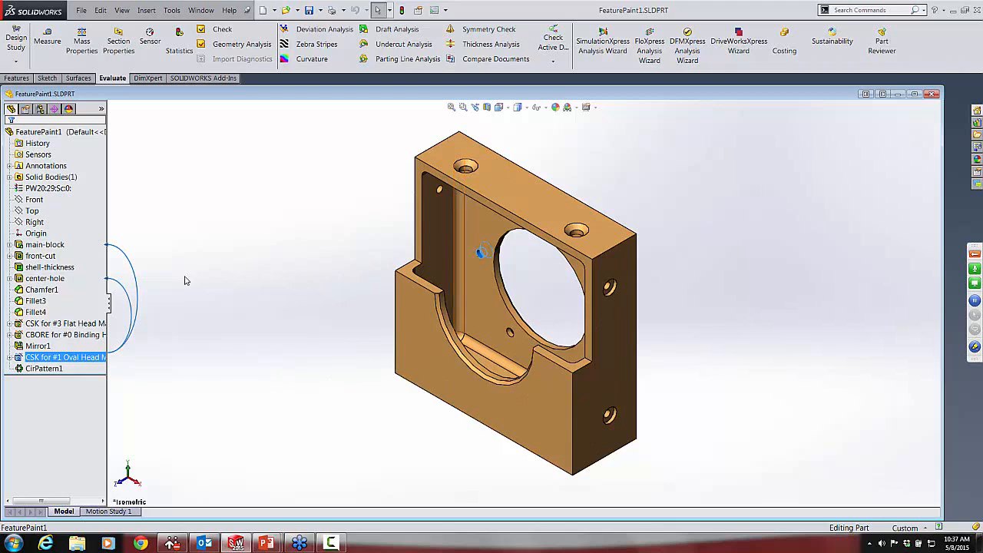
click(43, 325)
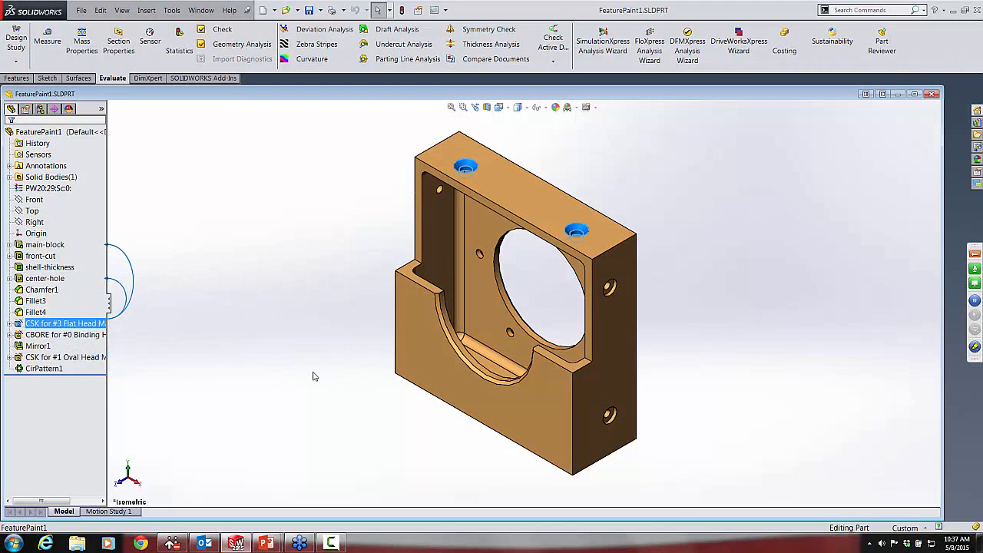
click(749, 205)
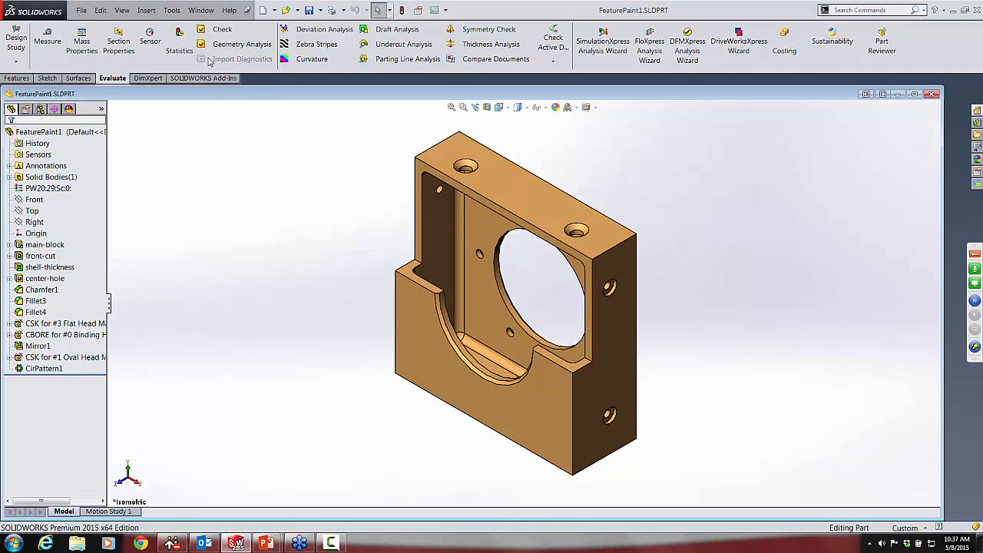
Start Feature Paint with the #3 Flat Head countersink as source and the #0 Binding Head and #1 Oval Head holes as targets.
click(173, 10)
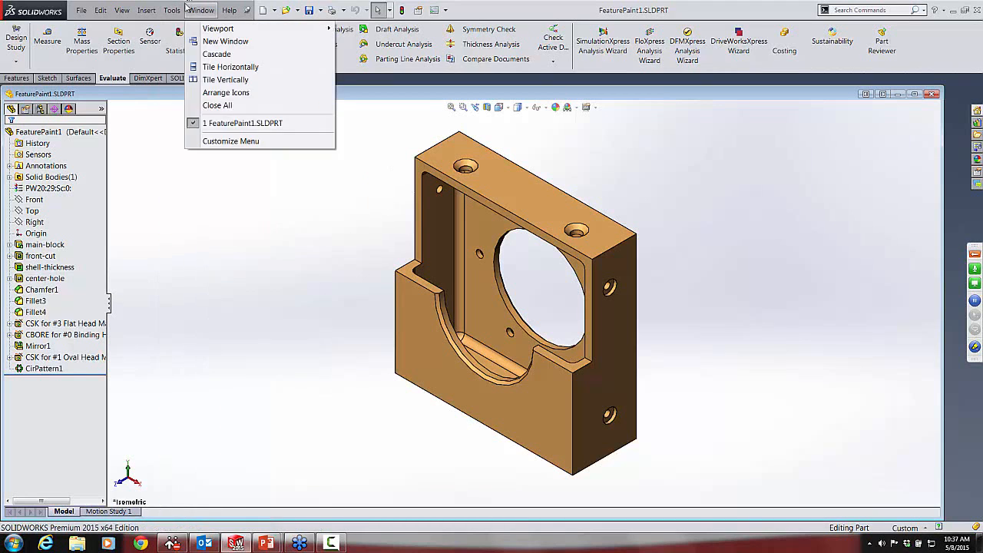
mouse_move(205, 278)
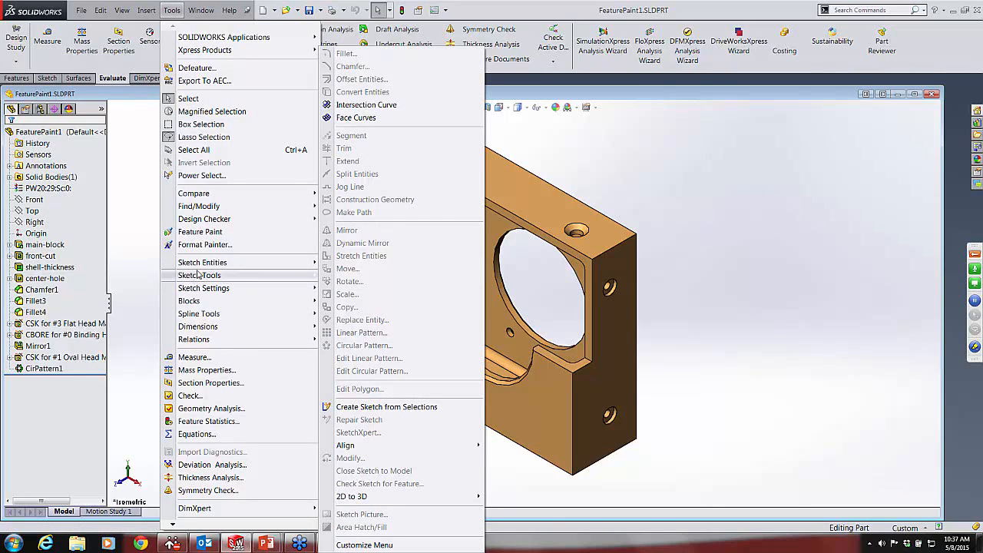
click(211, 233)
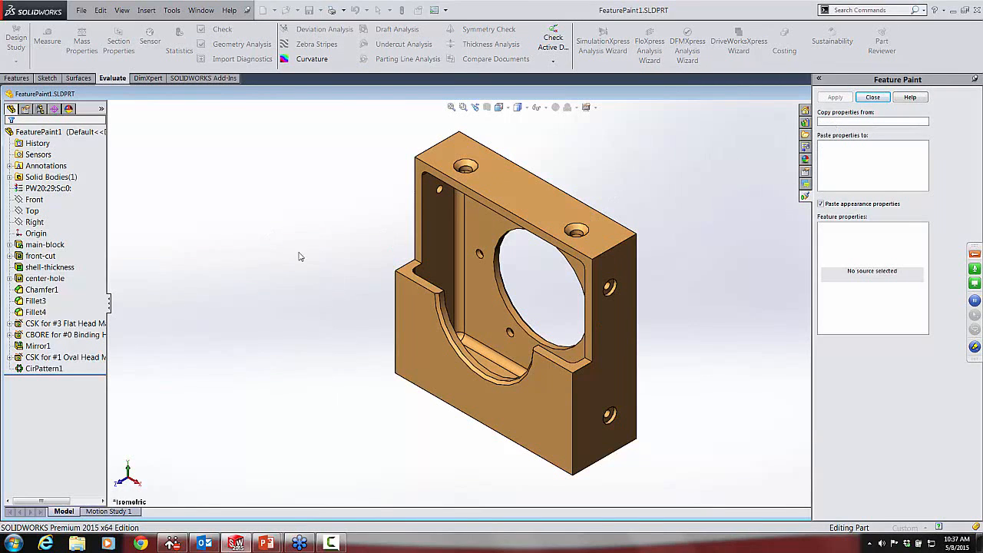
click(56, 327)
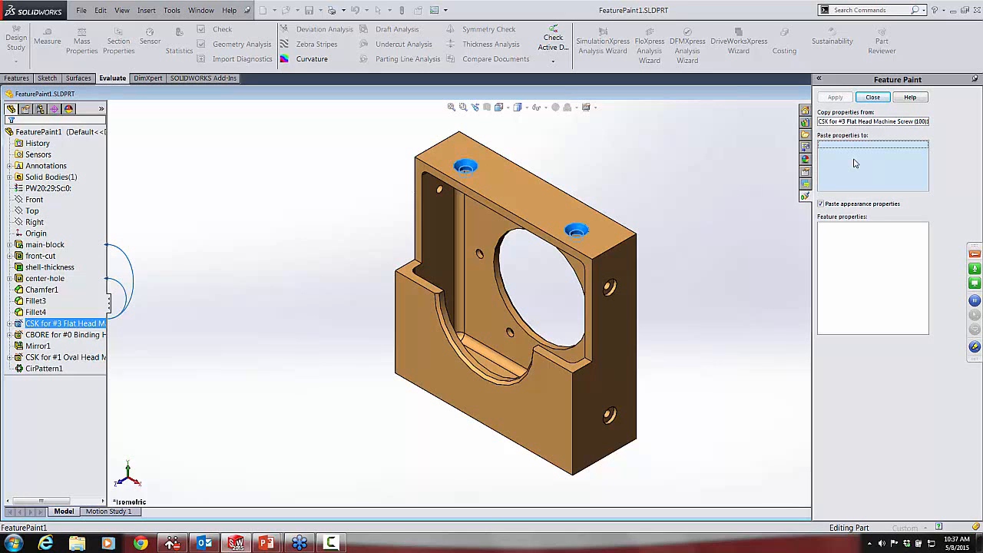
click(65, 335)
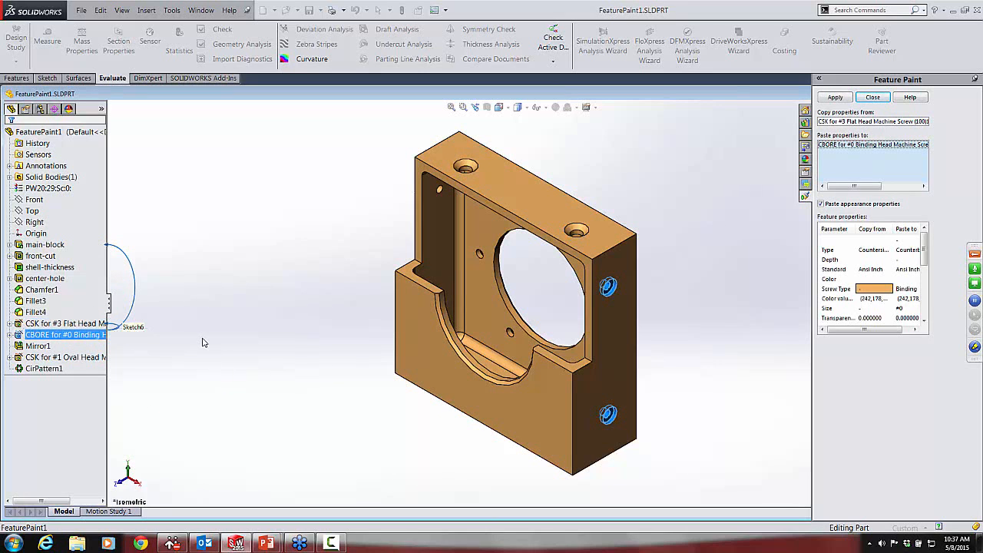
click(49, 358)
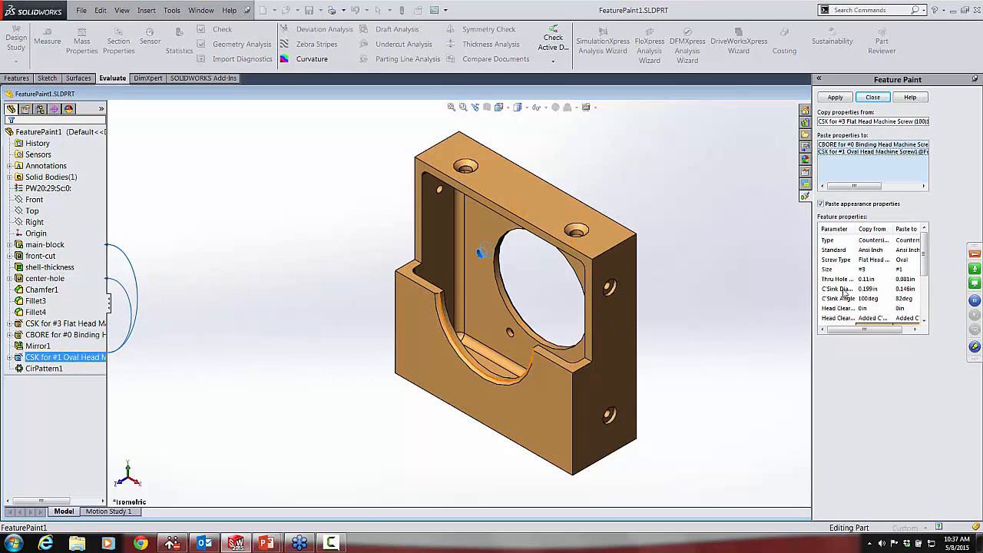
Exclude appearance properties, apply the source hole's properties to both target holes, and close Feature Paint.
click(821, 206)
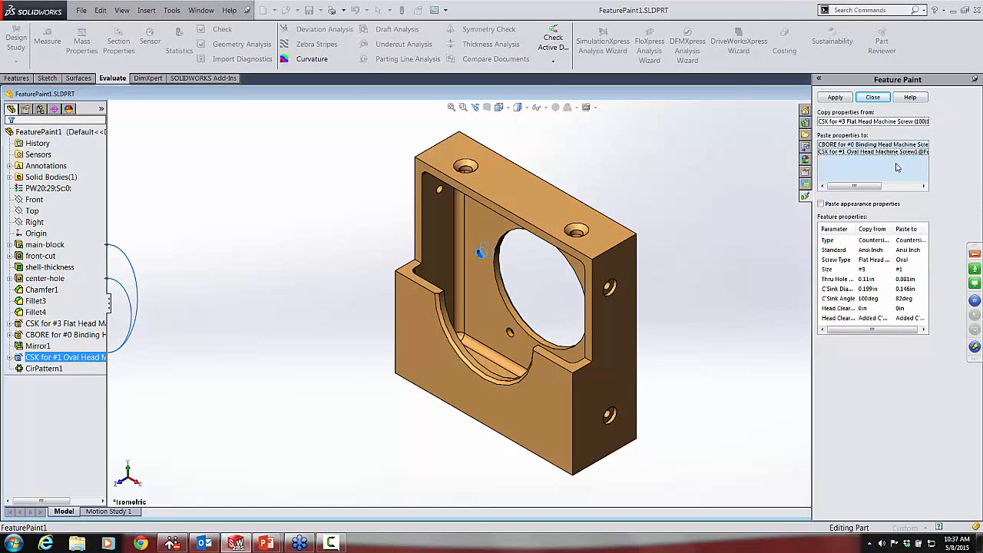
click(835, 98)
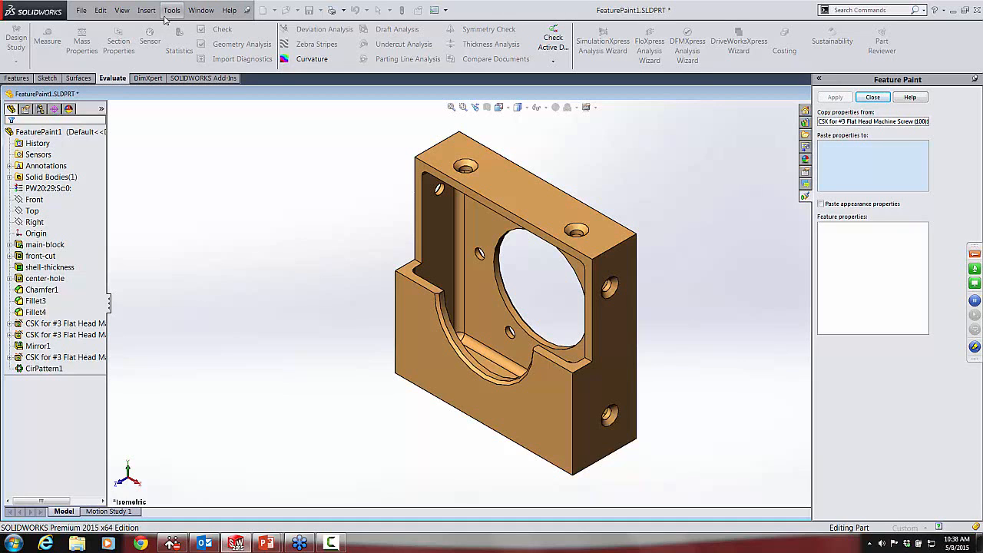
click(82, 13)
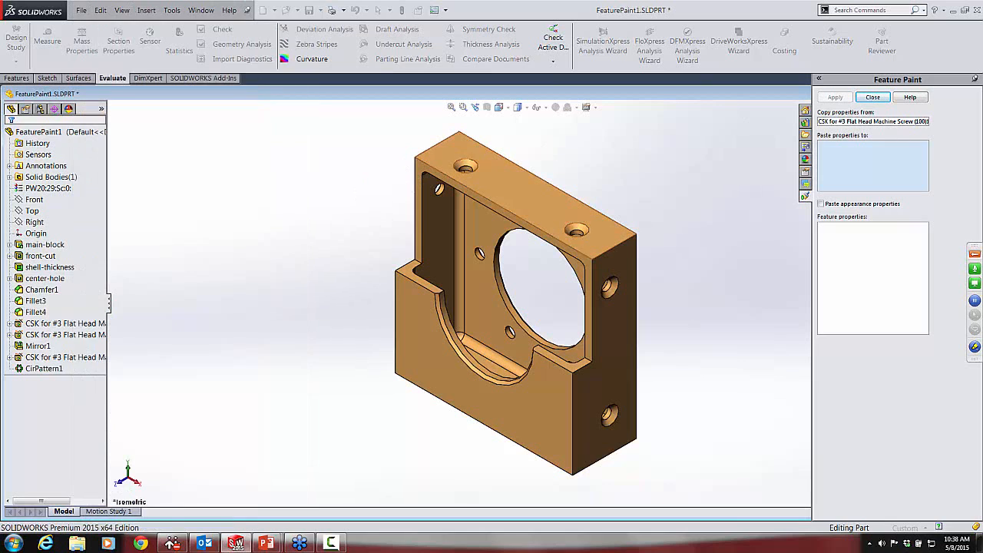
click(413, 177)
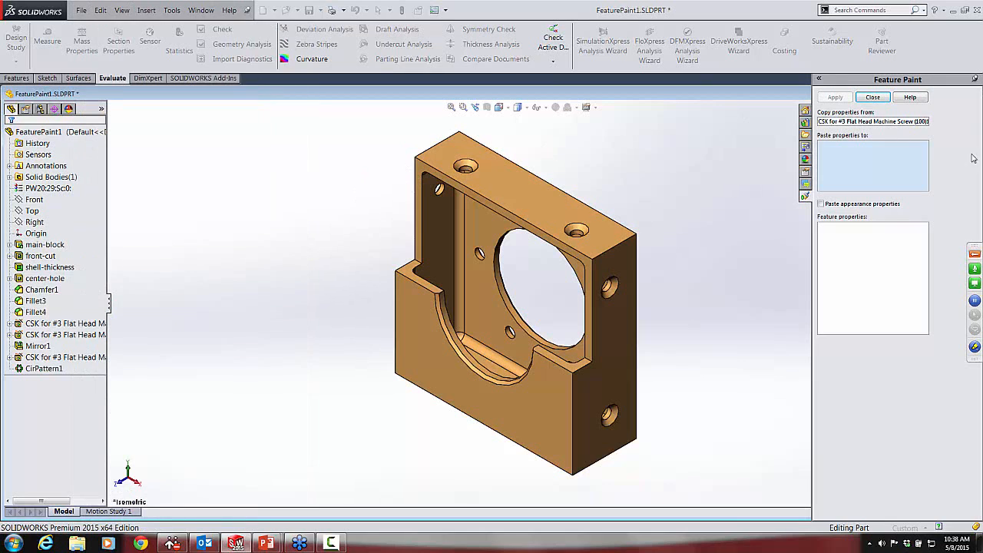
click(873, 98)
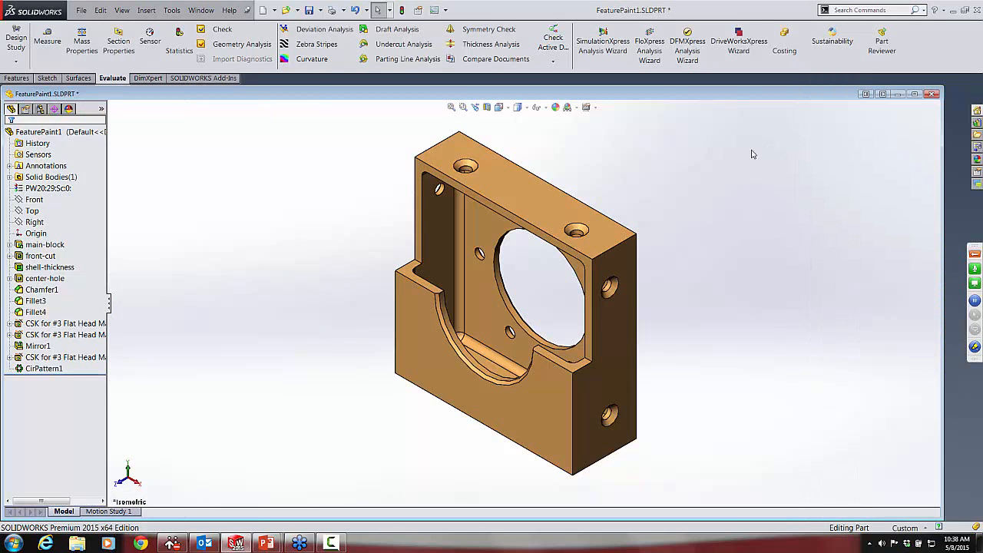
Open the part SourcePart.SLDPRT from the Case Study folder, keeping FeaturePaint1 open.
click(275, 11)
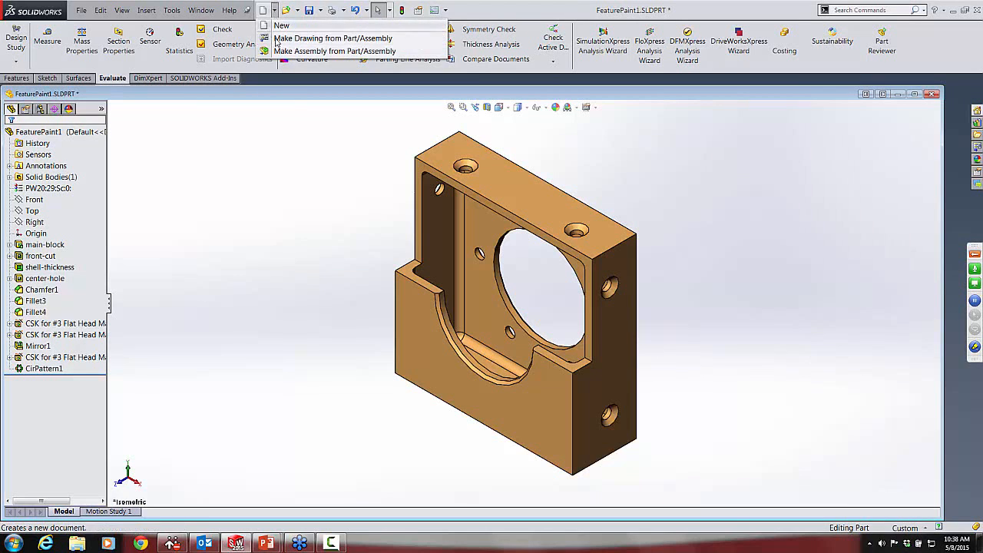
click(254, 156)
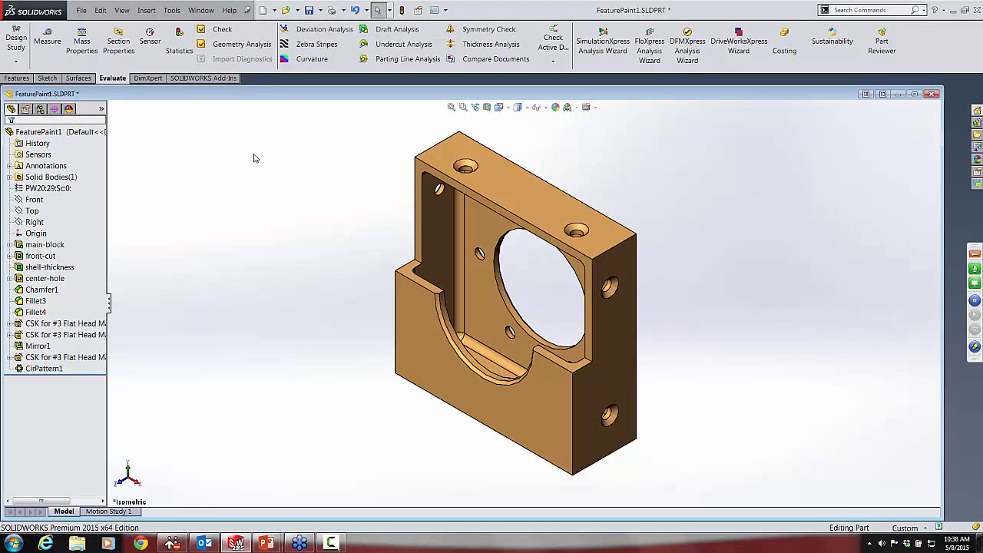
click(81, 10)
click(81, 10)
click(81, 10)
click(96, 51)
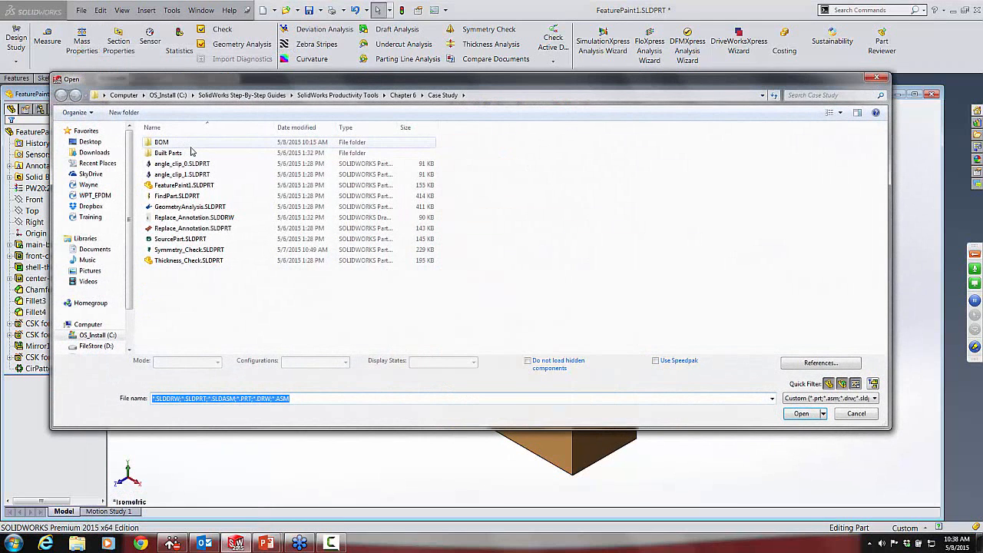
click(178, 239)
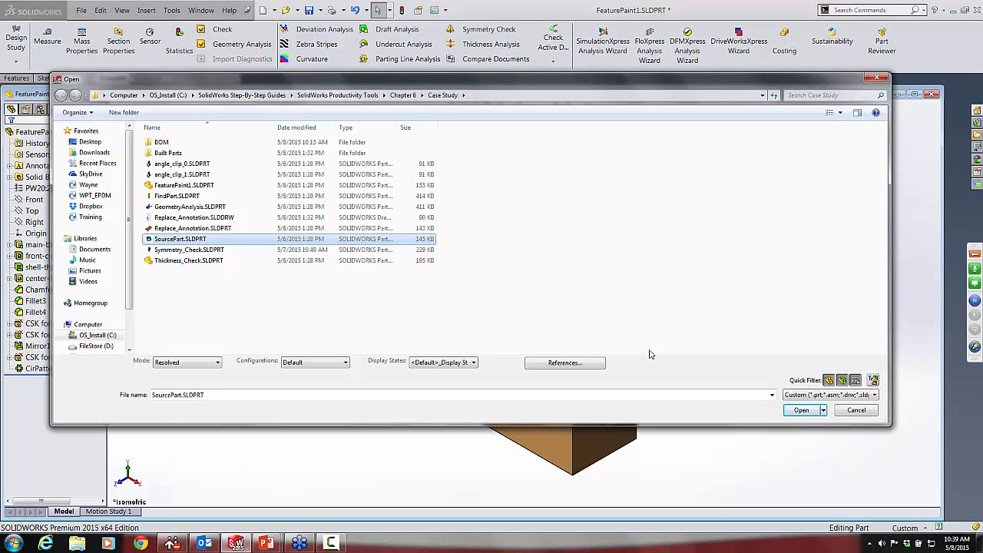
click(802, 411)
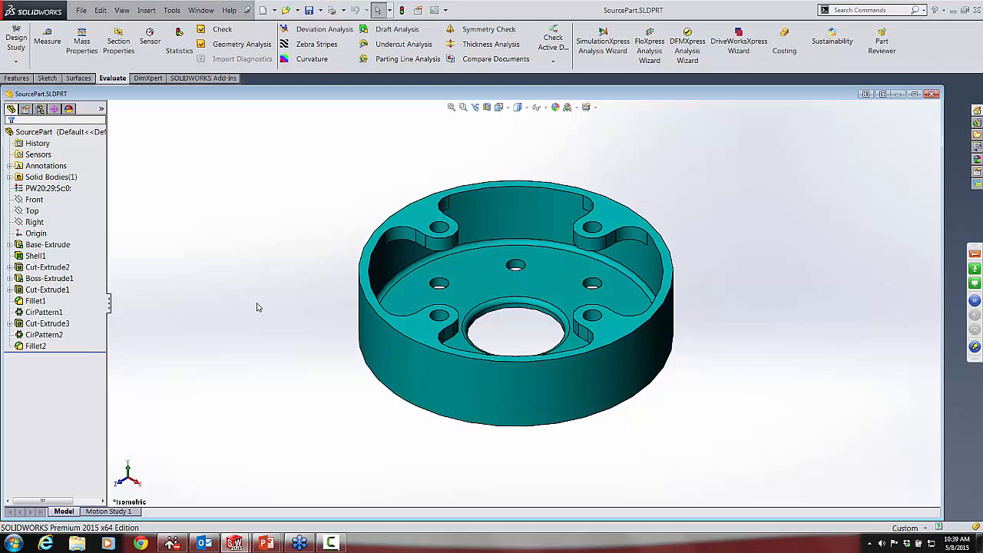
Start Feature Paint in SourcePart and tile the two open part windows horizontally.
click(146, 10)
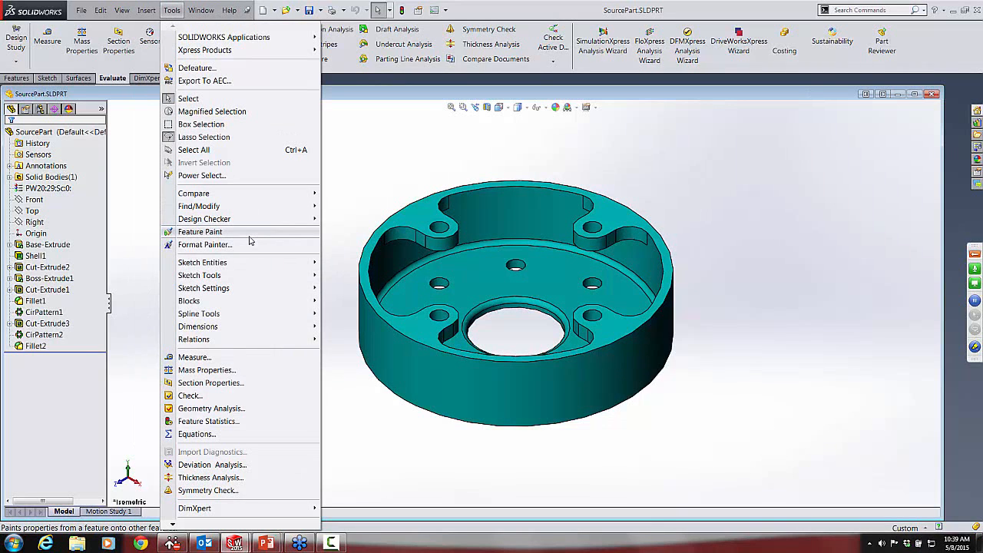
click(221, 233)
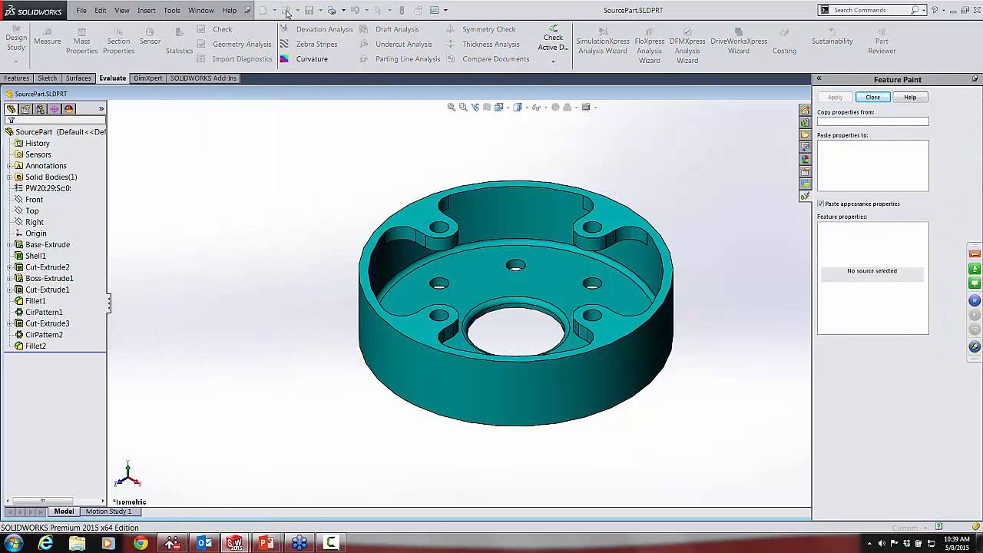
click(202, 11)
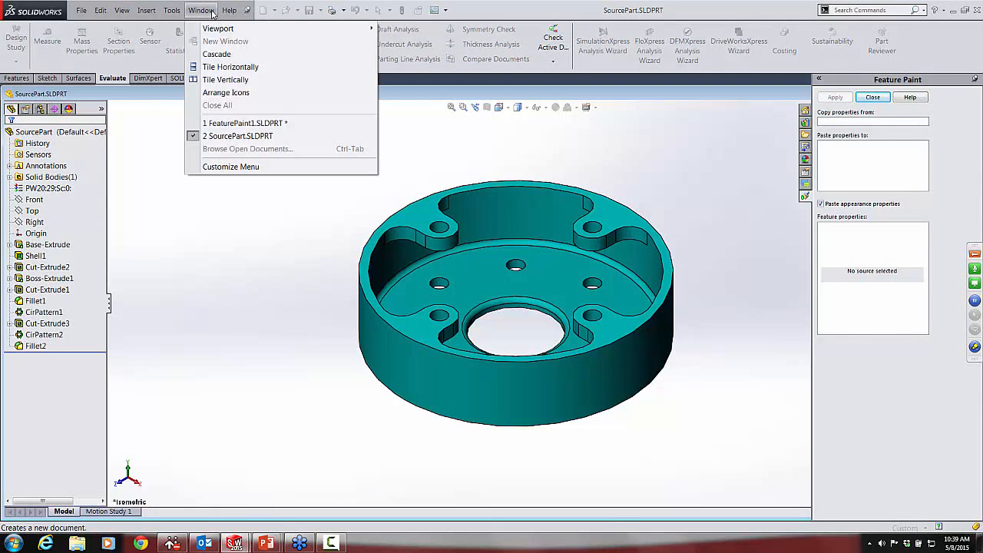
click(223, 68)
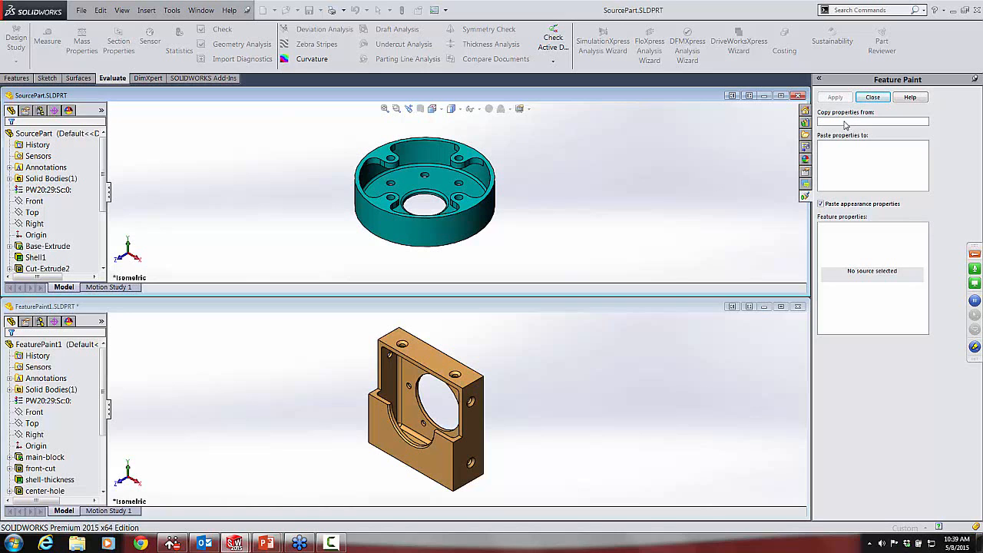
Choose CirPattern1 of SourcePart as the feature to copy properties from.
drag(102, 186, 107, 238)
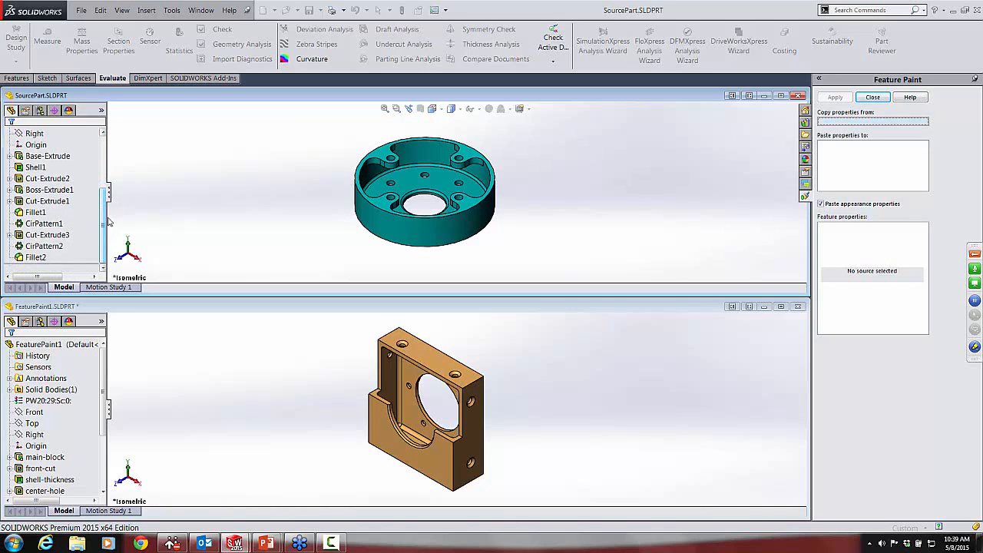
click(43, 223)
mouse_move(43, 224)
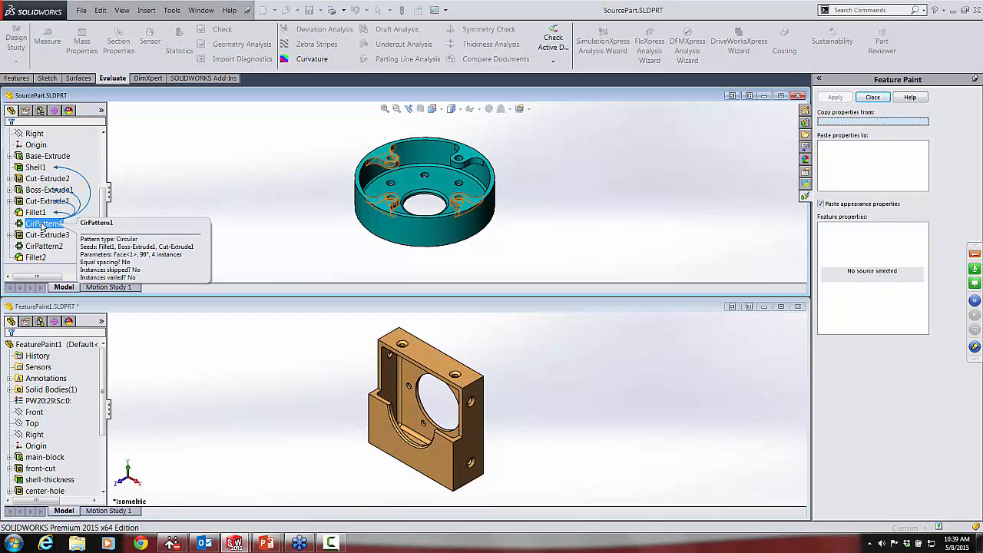
click(43, 224)
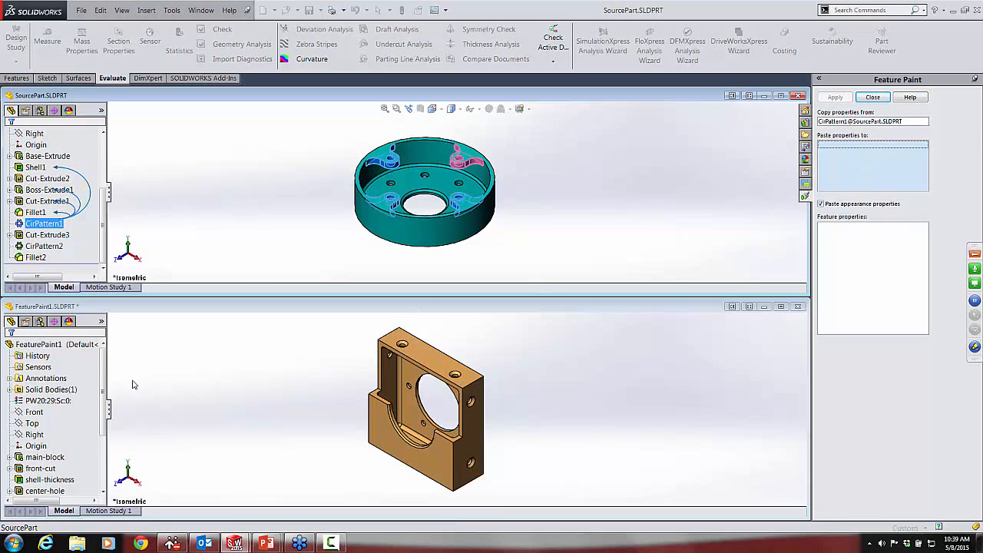
Paste the source pattern's properties, including appearance, onto CirPattern1 of FeaturePaint1 and close Feature Paint.
drag(104, 365, 123, 419)
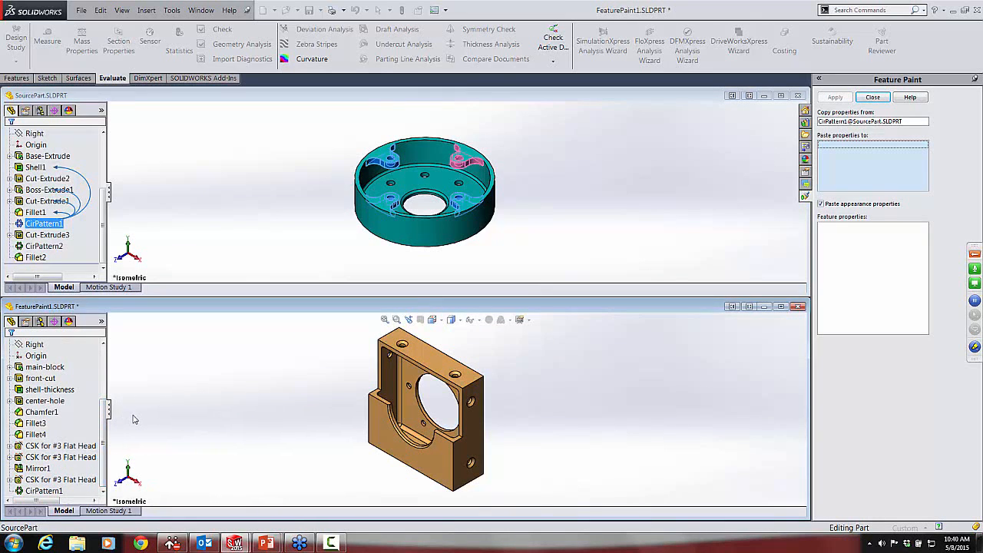
click(30, 492)
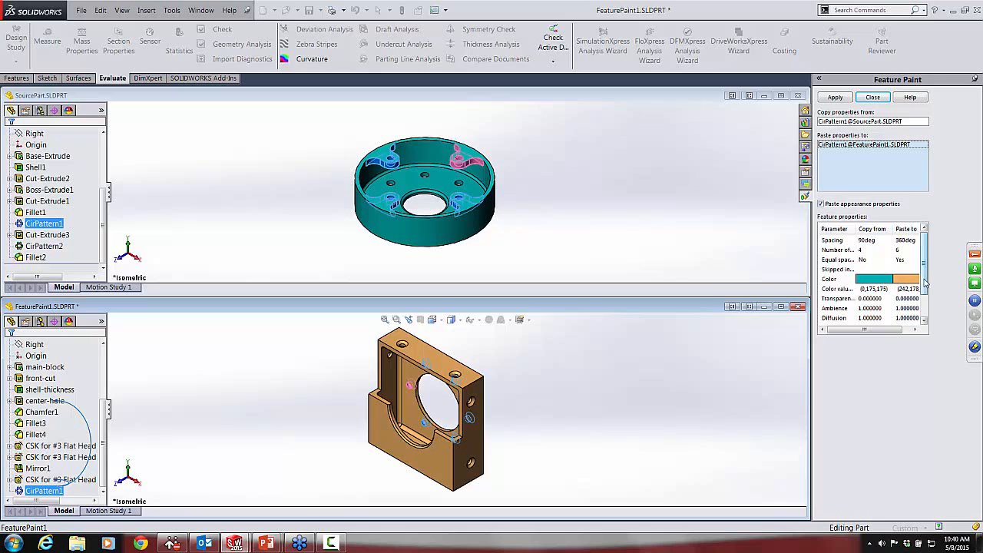
click(835, 97)
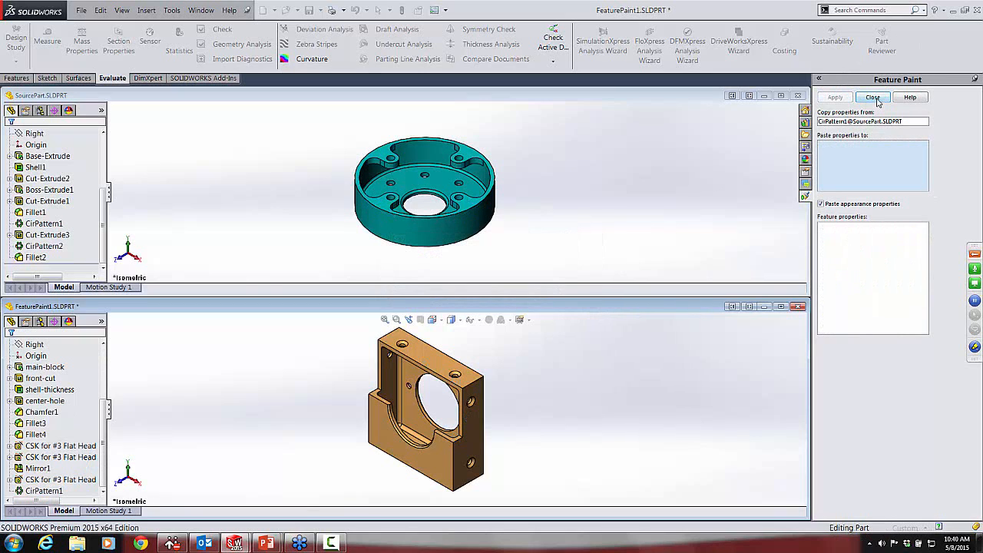
click(873, 97)
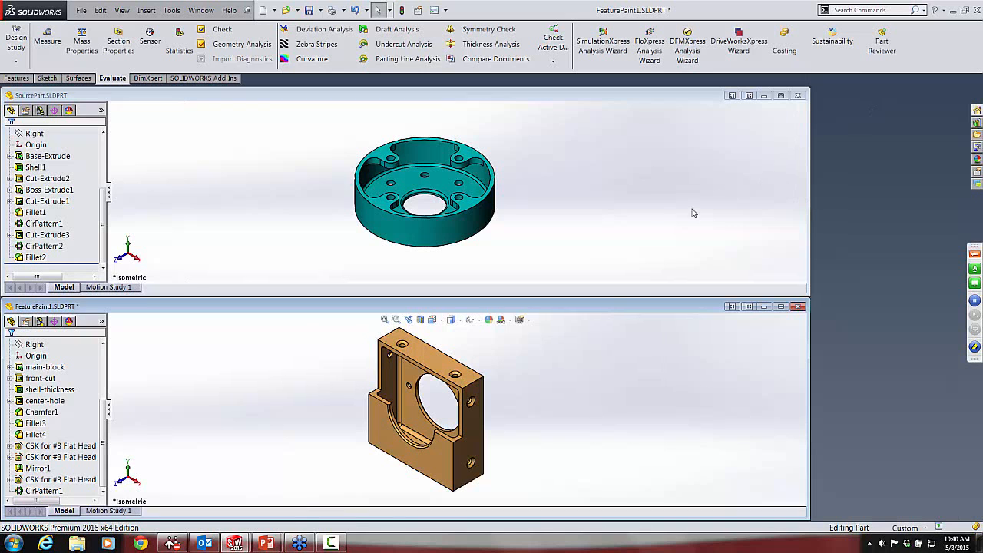
Examine the painted countersunk holes of the circular pattern around the large center hole in FeaturePaint1.
middle_drag(564, 400, 493, 410)
scroll(442, 400, down, 6)
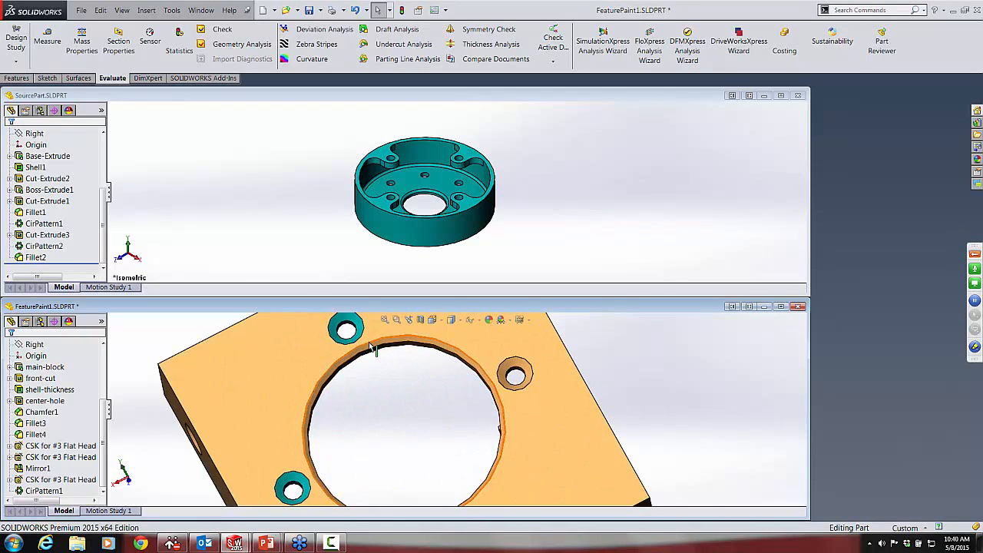
scroll(376, 358, up, 5)
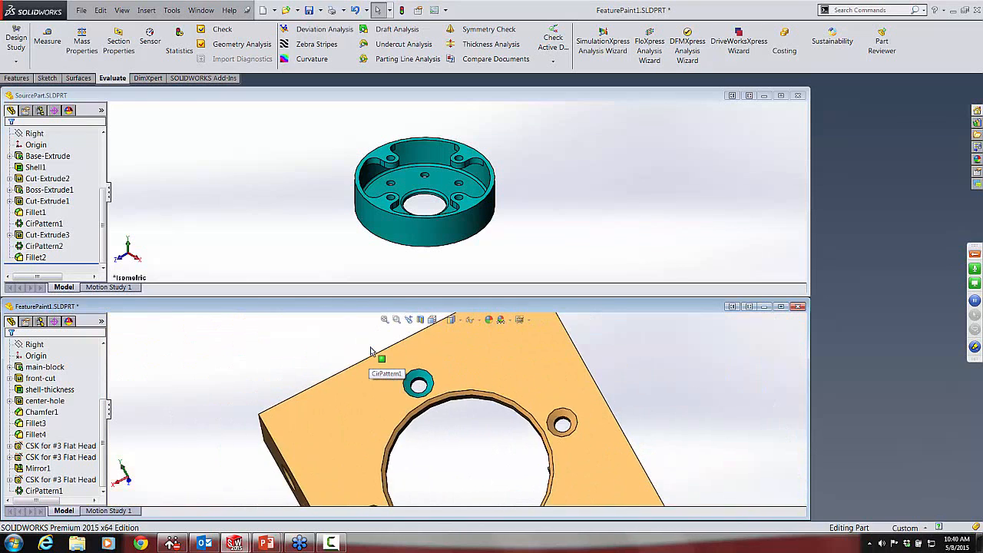
middle_drag(323, 361, 319, 381)
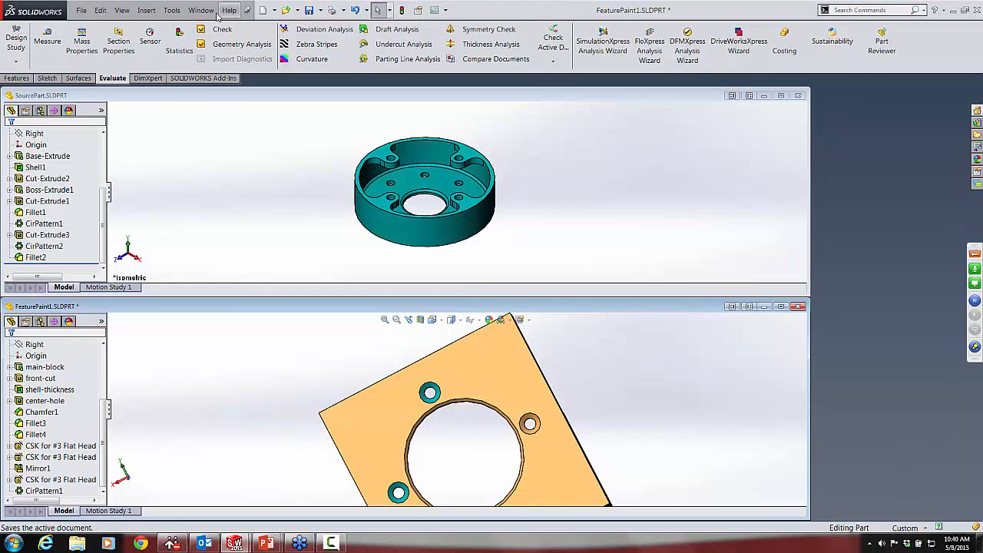
Close all open documents without saving the changes and switch to the PowerPoint presentation.
click(201, 11)
mouse_move(222, 13)
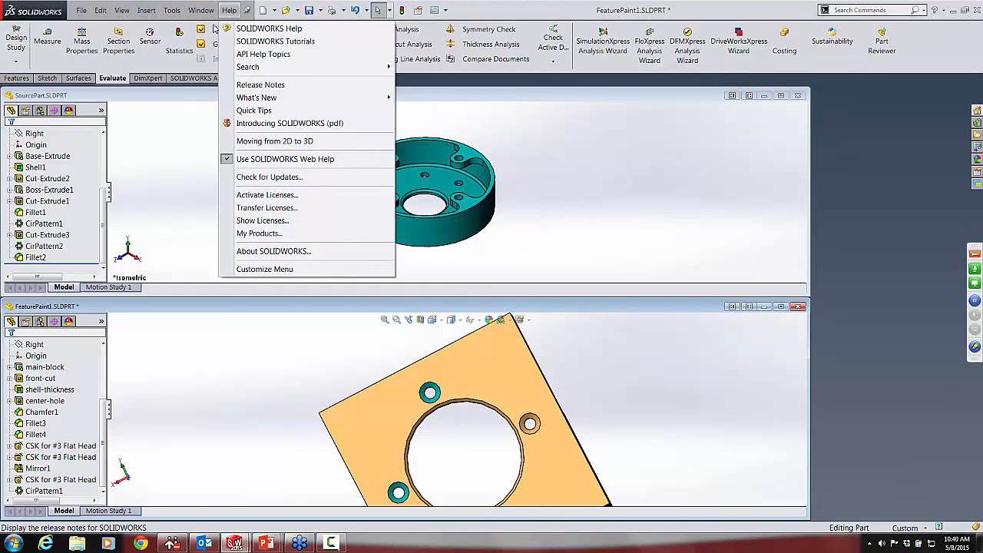
click(214, 106)
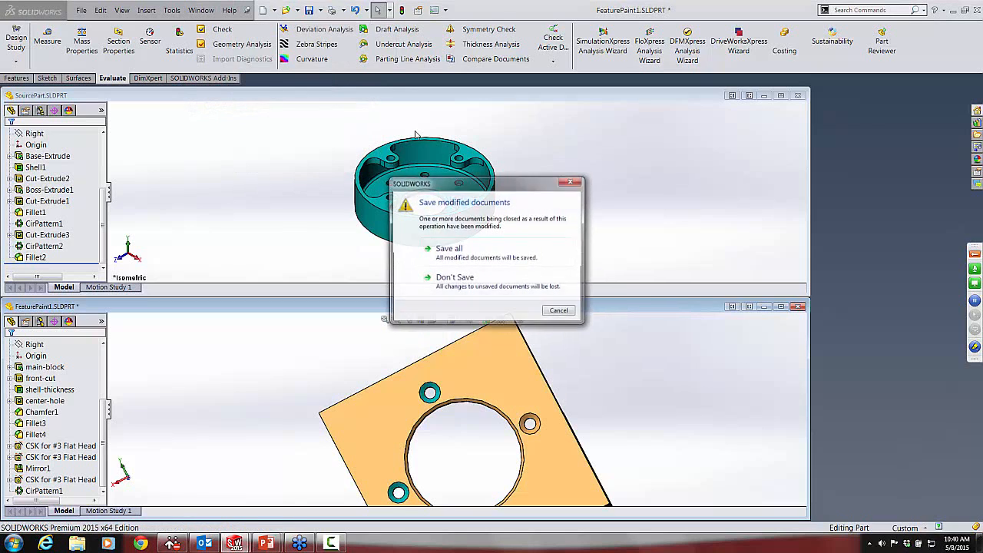
click(453, 279)
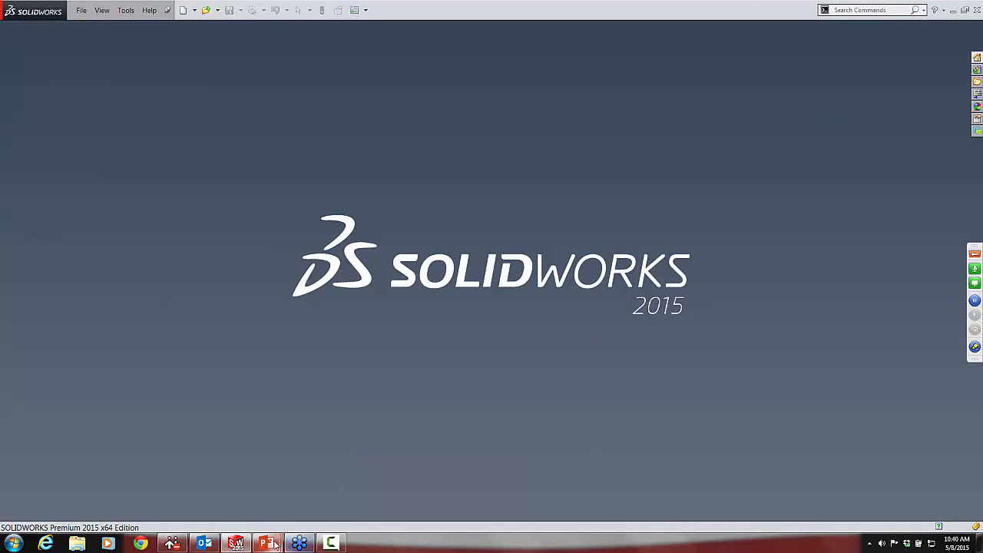
mouse_move(275, 543)
click(211, 484)
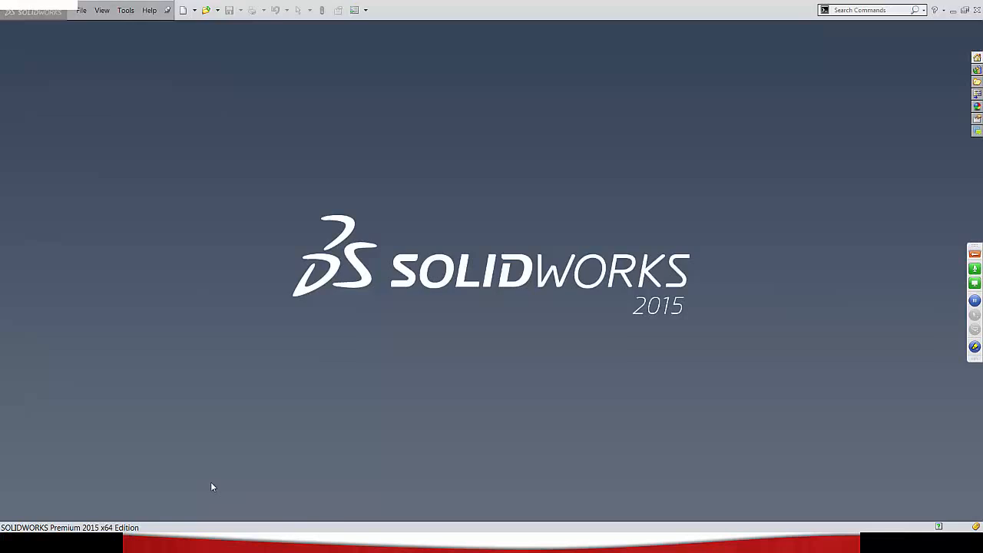